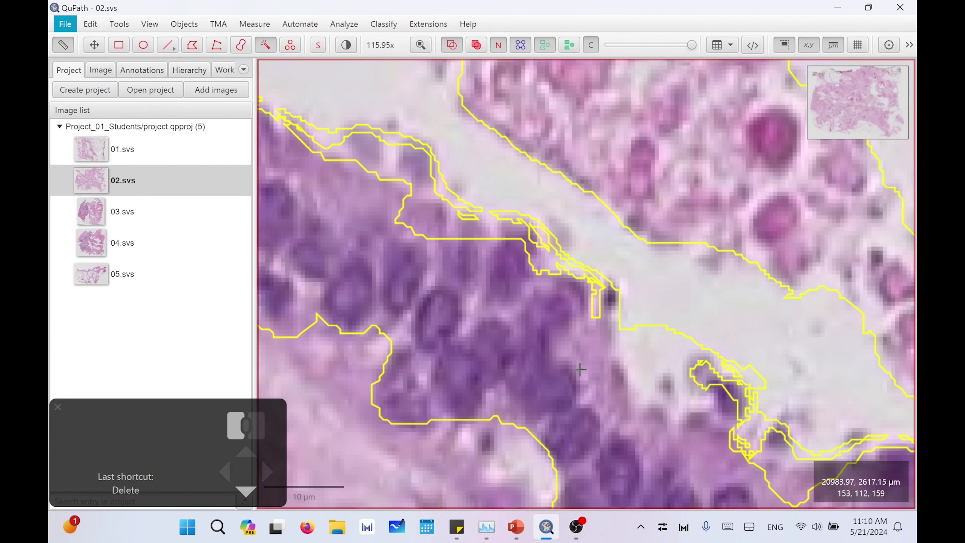
# Trim the excess area at the upper-left outer edge of the duct annotation with the Wand tool in subtract mode.
pyautogui.scroll(-8, 427, 229)
pyautogui.press('alt')
pyautogui.moveTo(338, 177); pyautogui.dragTo(337, 148)
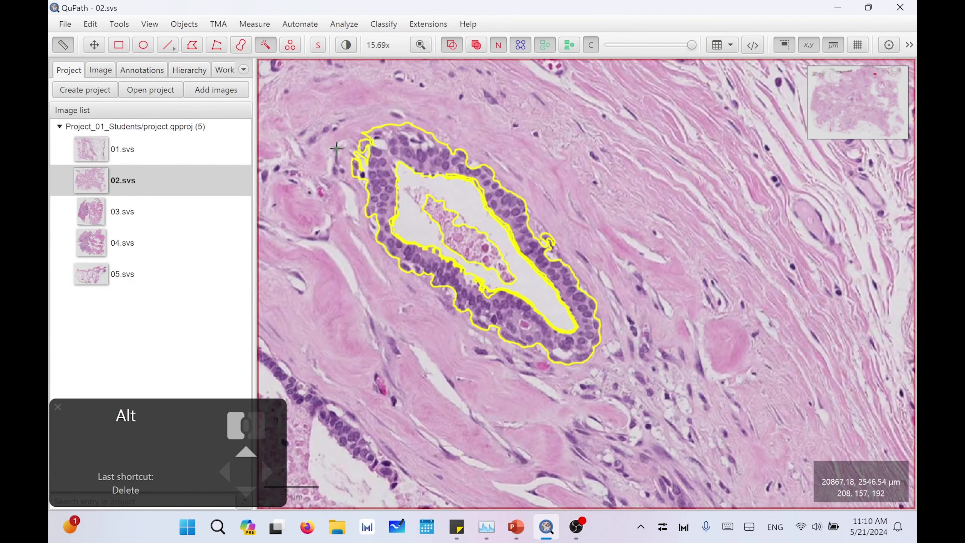
pyautogui.scroll(7, 339, 152)
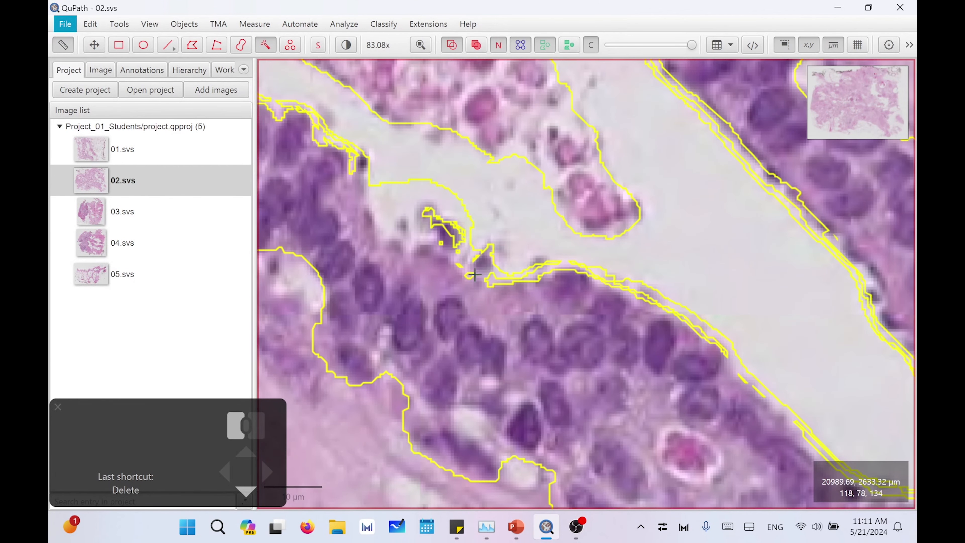
pyautogui.scroll(-7, 537, 301)
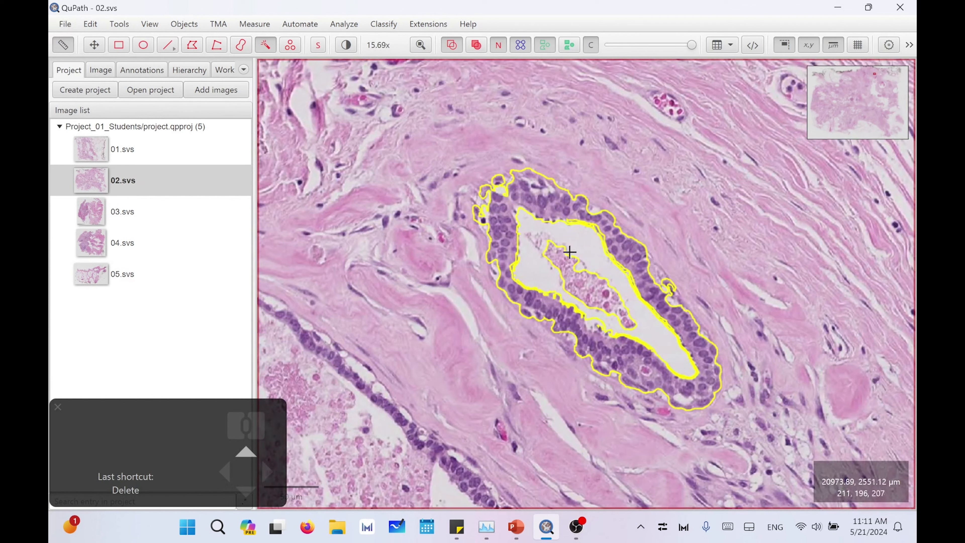
pyautogui.press('z')
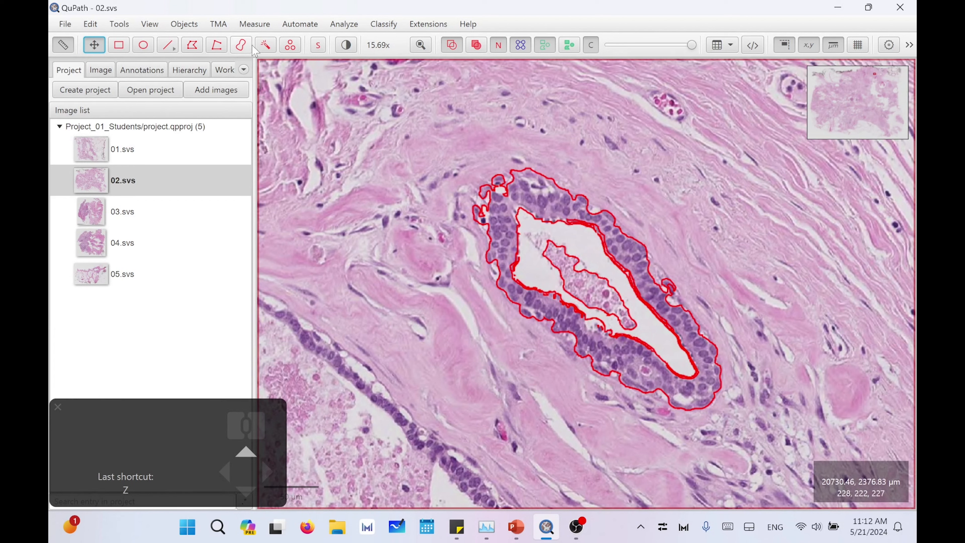
# Paint a Brush annotation over the pale lumen inside the outlined duct.
pyautogui.click(243, 47)
pyautogui.moveTo(581, 247)
pyautogui.mouseDown()
pyautogui.moveTo(591, 252)
pyautogui.moveTo(572, 234)
pyautogui.moveTo(581, 227)
pyautogui.moveTo(599, 238)
pyautogui.moveTo(585, 254)
pyautogui.mouseUp()
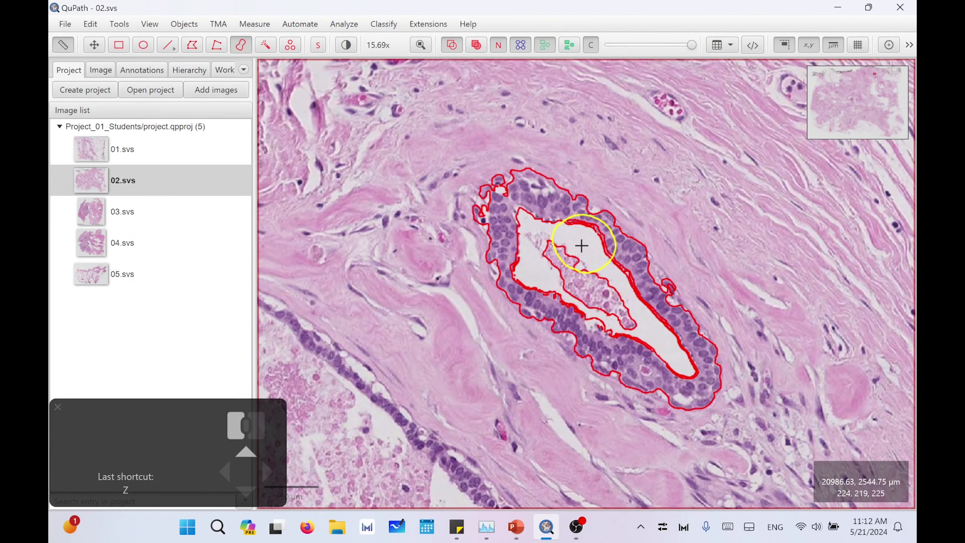
pyautogui.moveTo(581, 246)
pyautogui.mouseDown()
pyautogui.moveTo(656, 321)
pyautogui.moveTo(684, 373)
pyautogui.moveTo(566, 238)
pyautogui.mouseUp()
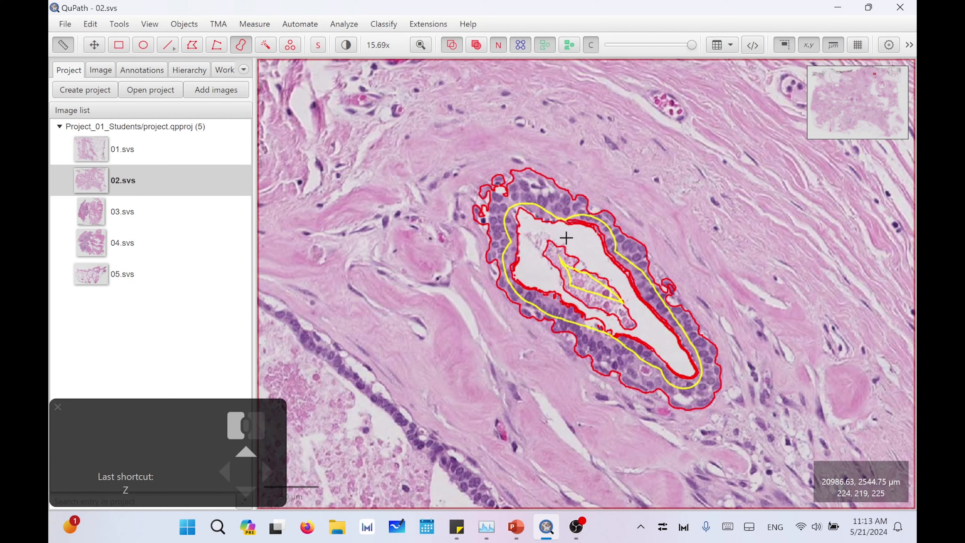
pyautogui.moveTo(566, 237); pyautogui.dragTo(584, 240)
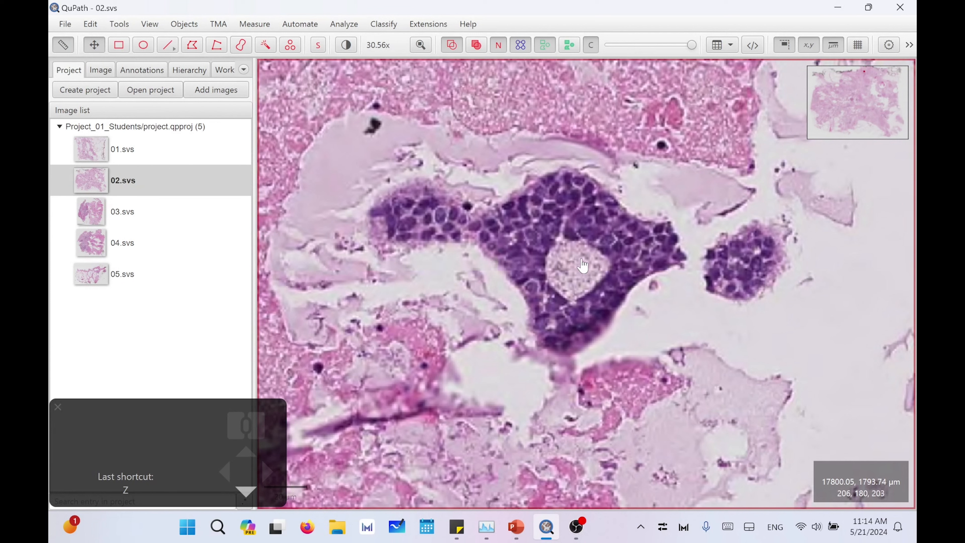
# Outline the large dark nuclei cluster with the Wand tool, excluding its pale central area, and deselect the annotation.
pyautogui.click(266, 46)
pyautogui.moveTo(430, 223)
pyautogui.mouseDown()
pyautogui.moveTo(512, 240)
pyautogui.moveTo(559, 221)
pyautogui.moveTo(581, 265)
pyautogui.mouseUp()
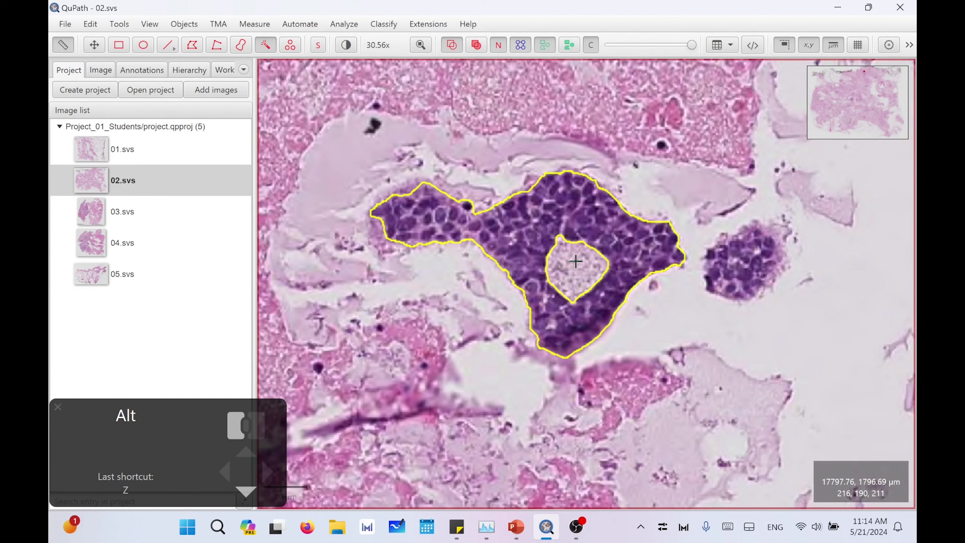
pyautogui.press('alt')
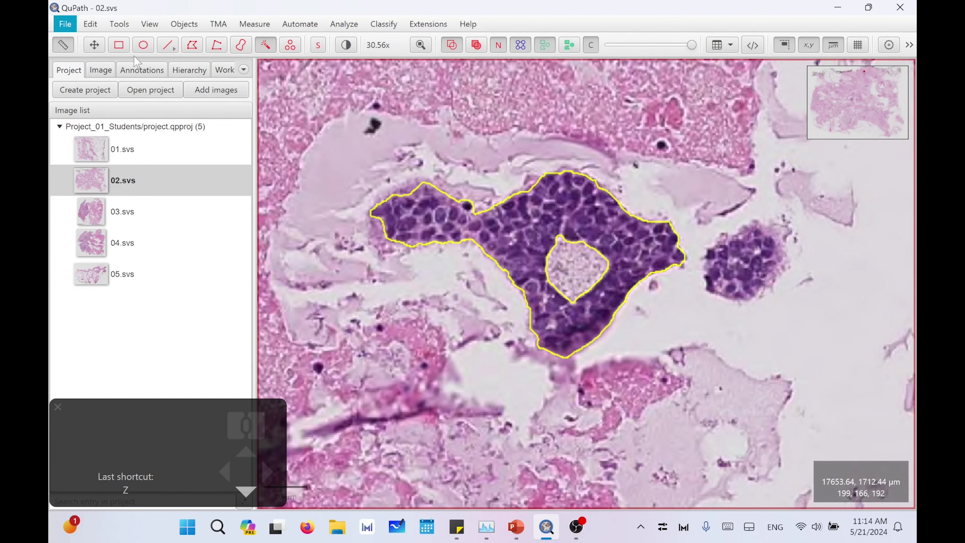
pyautogui.click(94, 45)
pyautogui.doubleClick(348, 125)
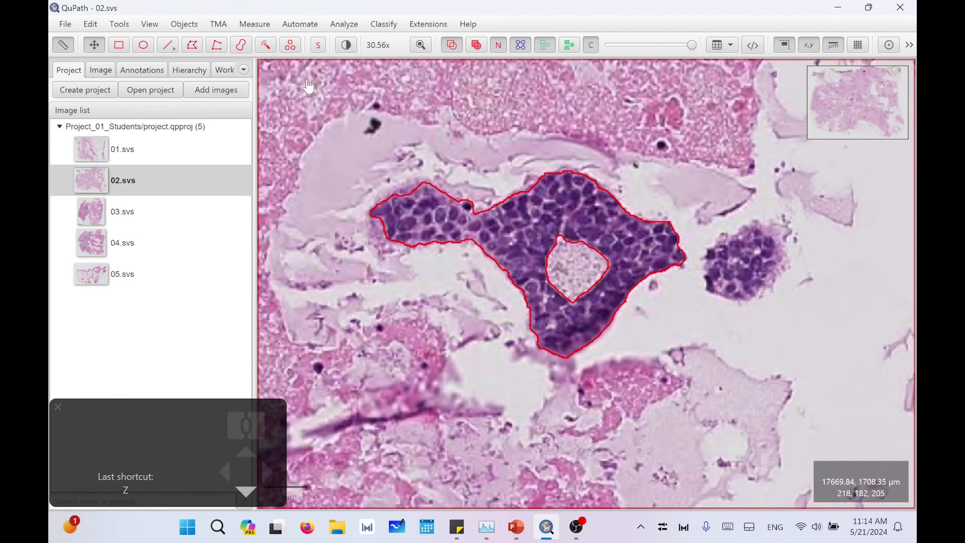
# Annotate the pale area enclosed by the nuclei cluster as a separate region with the Brush tool.
pyautogui.click(266, 47)
pyautogui.click(247, 47)
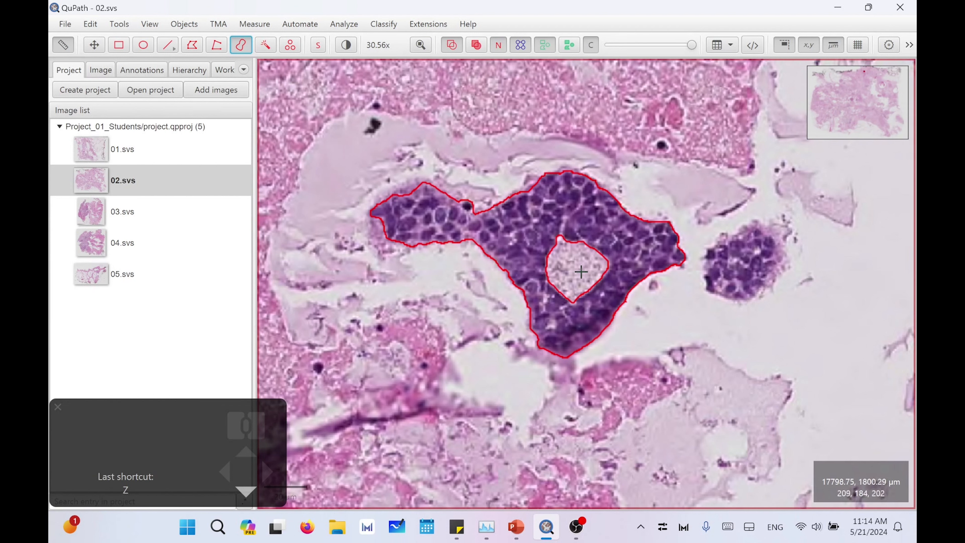
pyautogui.moveTo(578, 267)
pyautogui.mouseDown()
pyautogui.moveTo(578, 283)
pyautogui.moveTo(569, 256)
pyautogui.moveTo(568, 276)
pyautogui.moveTo(586, 289)
pyautogui.moveTo(602, 266)
pyautogui.moveTo(572, 249)
pyautogui.moveTo(577, 283)
pyautogui.moveTo(559, 240)
pyautogui.mouseUp()
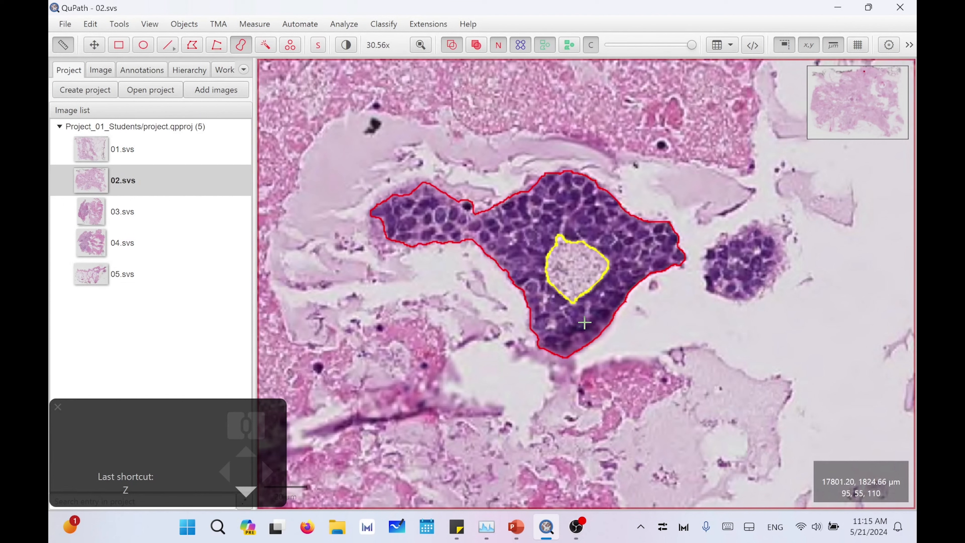
pyautogui.press('m')
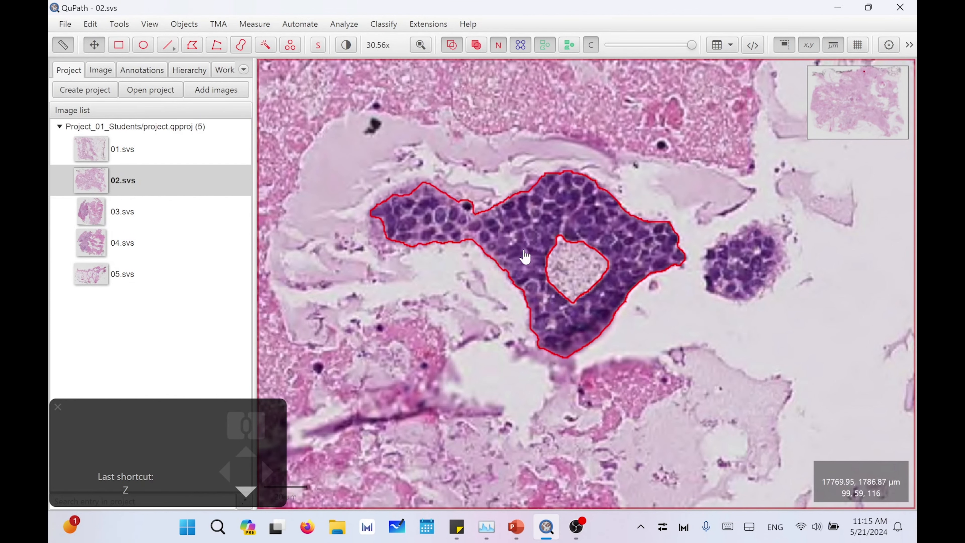
# Select the pale center and the surrounding nuclei cluster alternately to check that they are separate annotations.
pyautogui.click(584, 266)
pyautogui.click(561, 225)
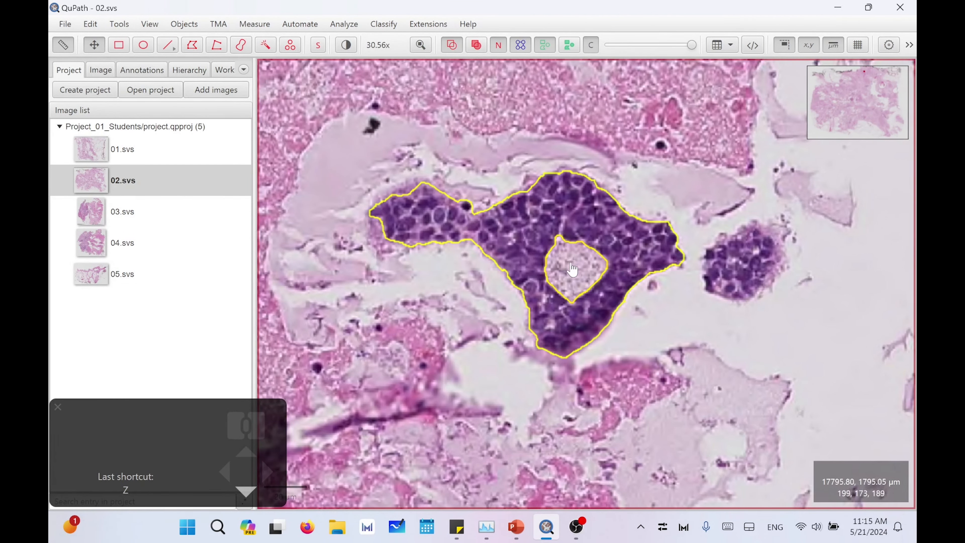
pyautogui.click(572, 268)
pyautogui.click(569, 226)
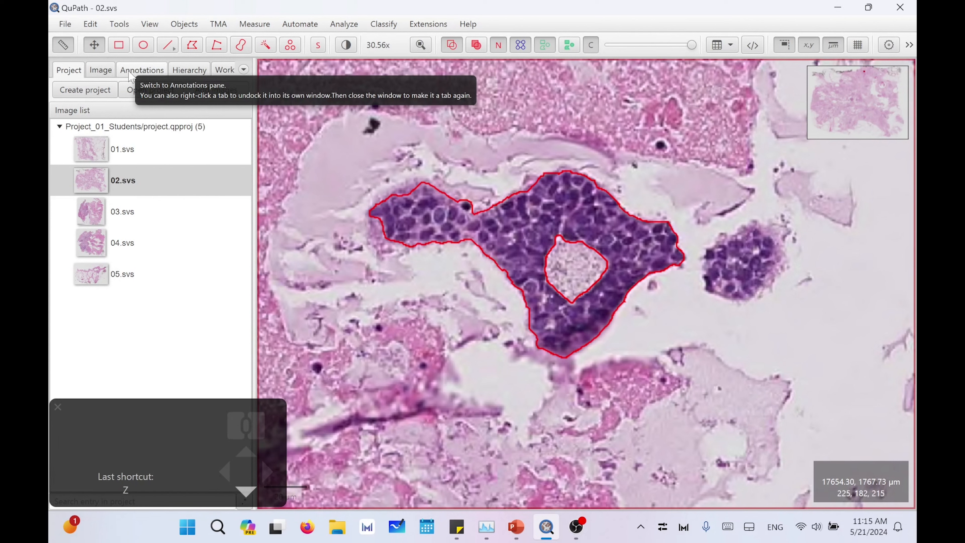
# Show the annotation list and identify the entries for the nuclei cluster and its pale center.
pyautogui.click(141, 72)
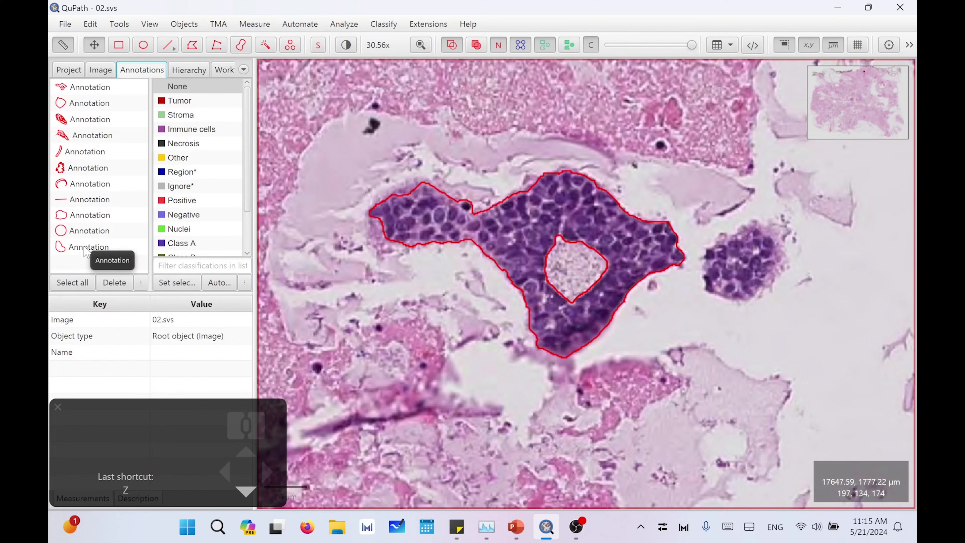
pyautogui.click(82, 233)
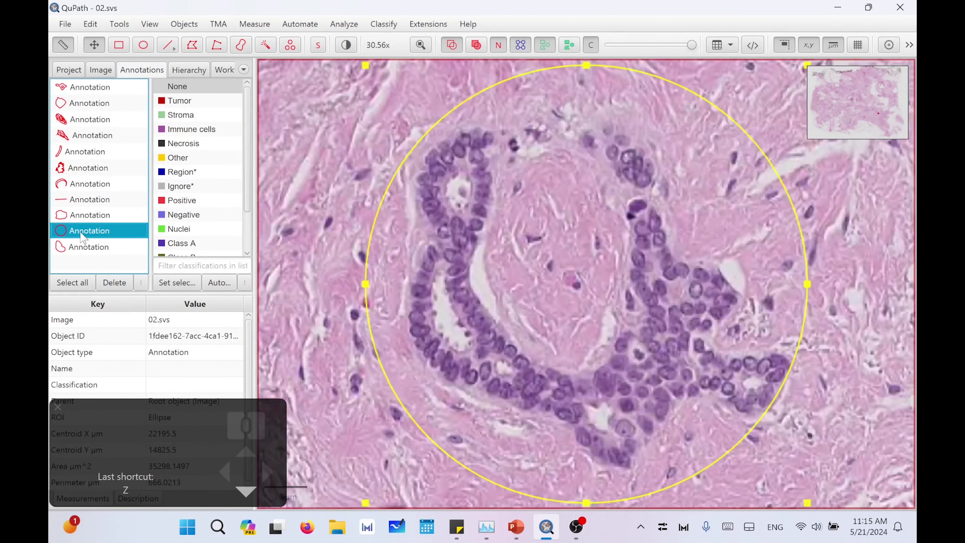
pyautogui.scroll(-3, 616, 319)
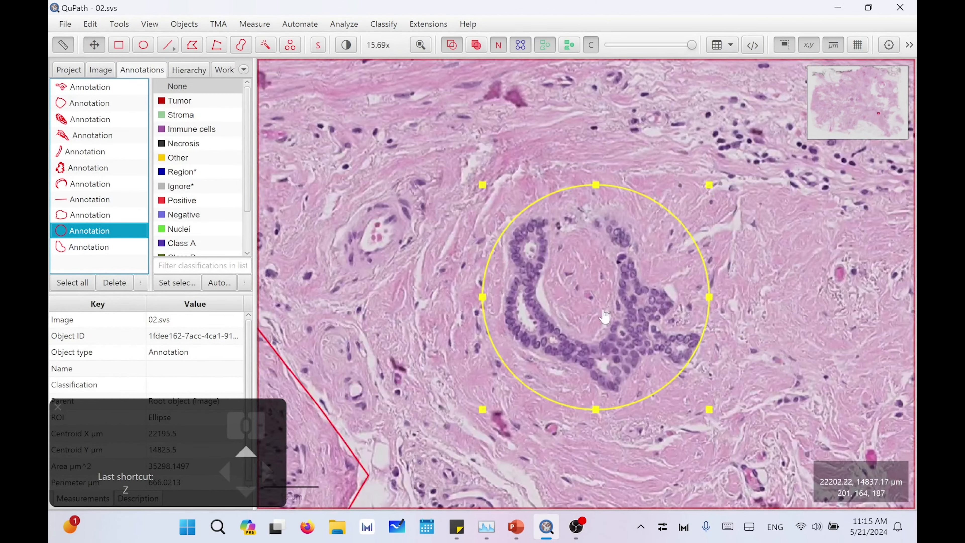
pyautogui.click(81, 105)
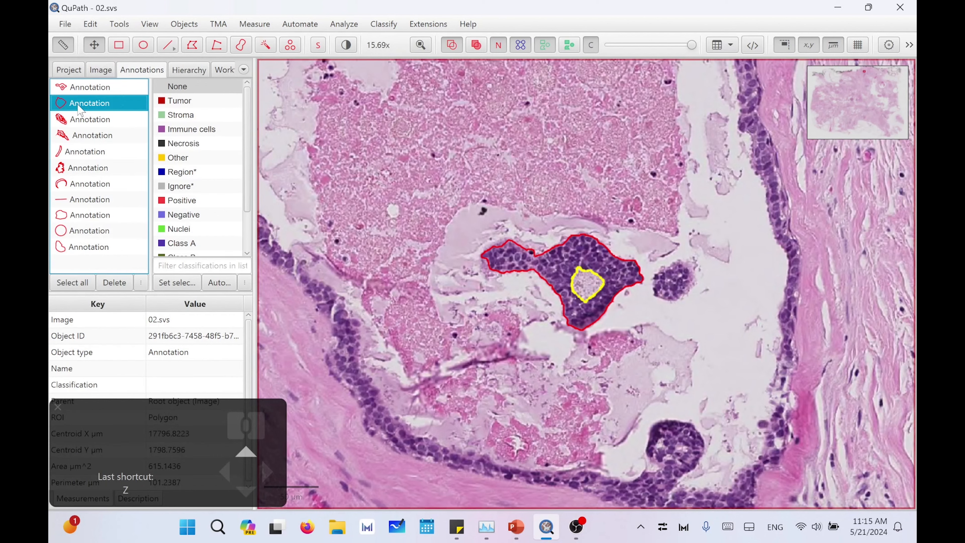
pyautogui.scroll(4, 595, 297)
pyautogui.click(87, 88)
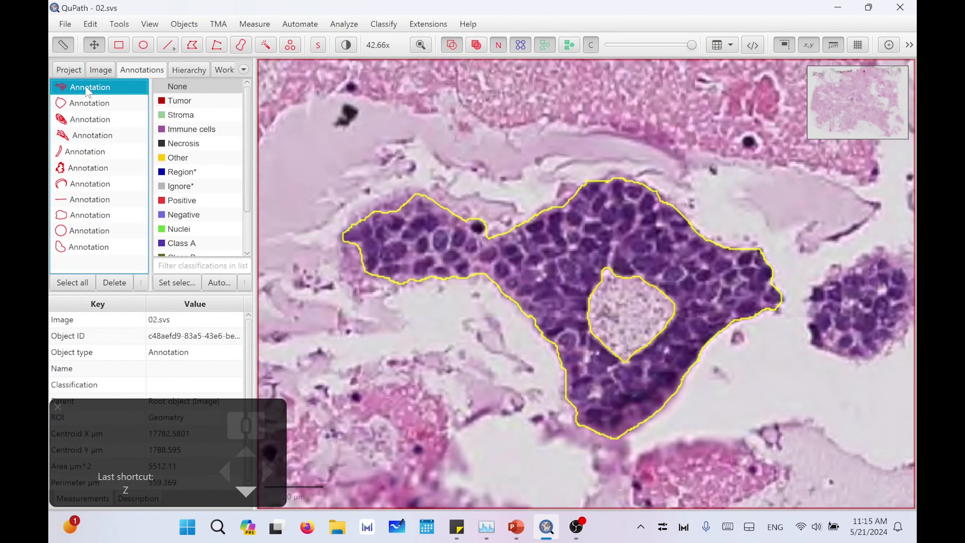
pyautogui.click(88, 102)
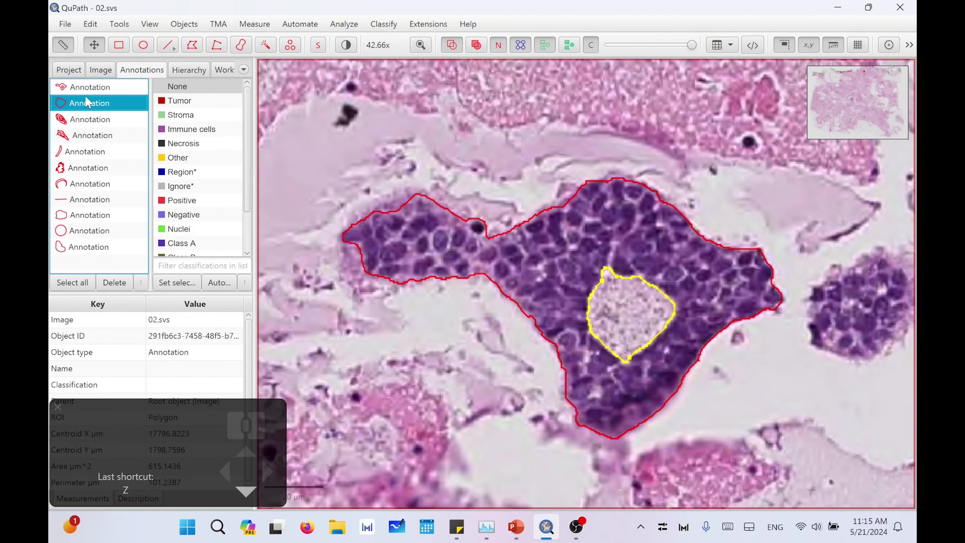
# Delete all annotations except those of the nuclei cluster and its pale center.
pyautogui.hotkey('ctrl', 'a')
pyautogui.keyDown('ctrl'); pyautogui.click(88, 103); pyautogui.keyUp('ctrl')
pyautogui.keyDown('ctrl'); pyautogui.click(88, 88); pyautogui.keyUp('ctrl')
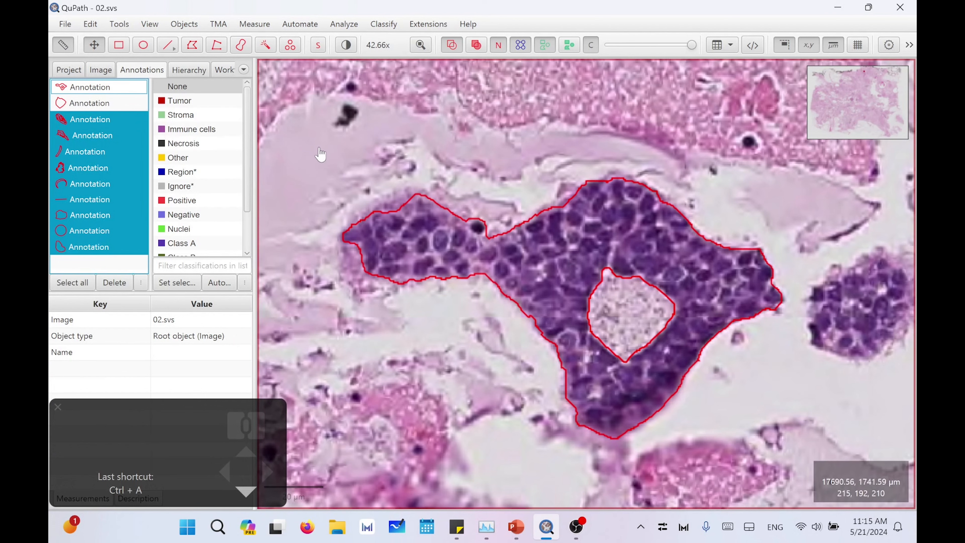
pyautogui.press('Delete')
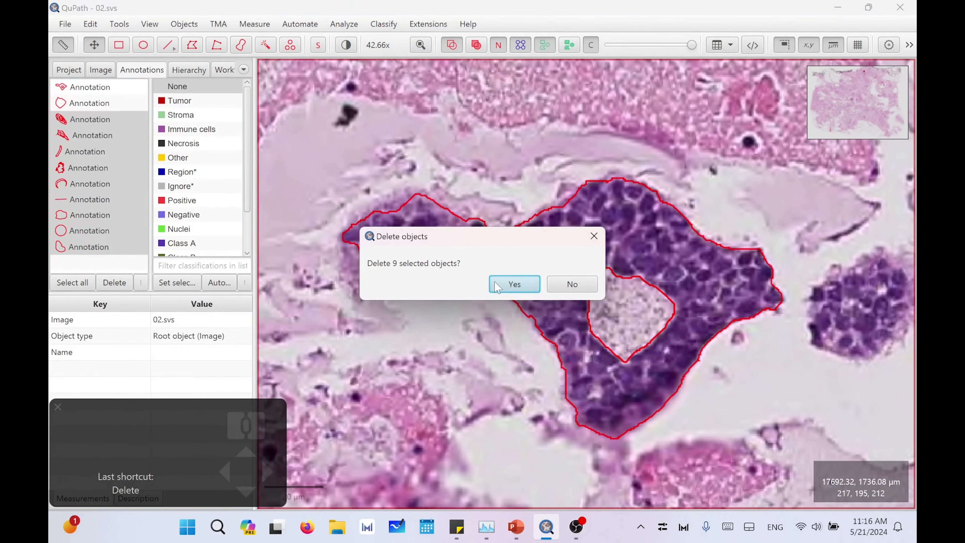
pyautogui.click(509, 288)
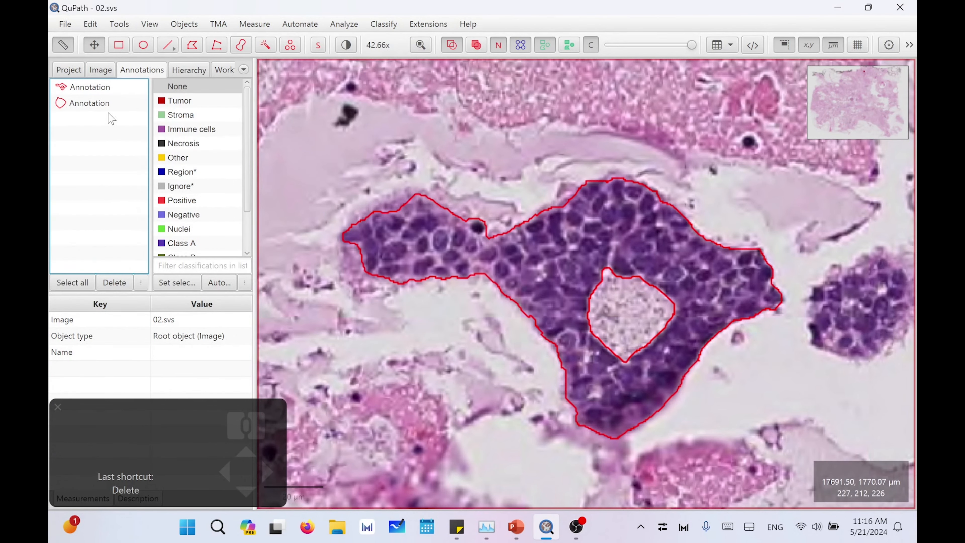
# Select the two remaining annotations in turn to check which region each one marks, and clear the selection.
pyautogui.click(102, 109)
pyautogui.click(101, 93)
pyautogui.click(100, 109)
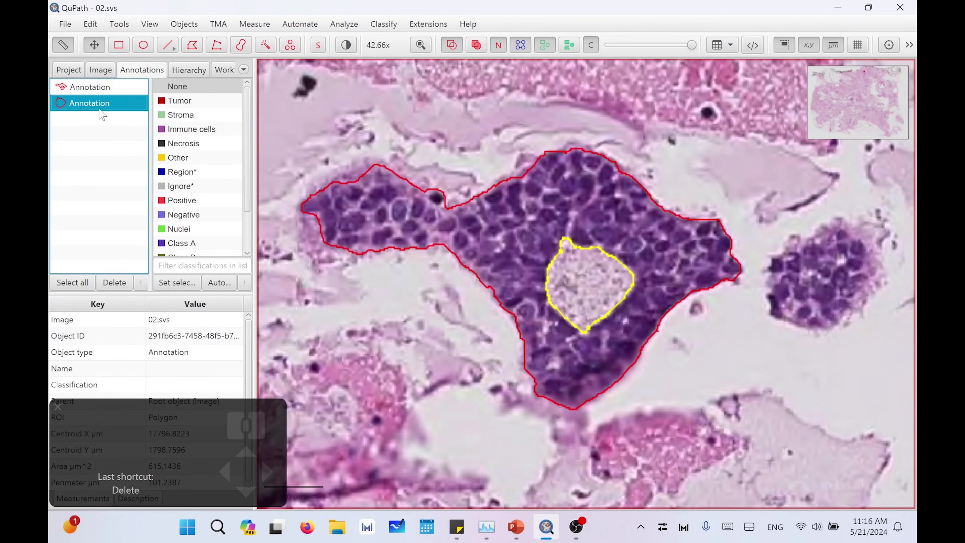
pyautogui.doubleClick(367, 134)
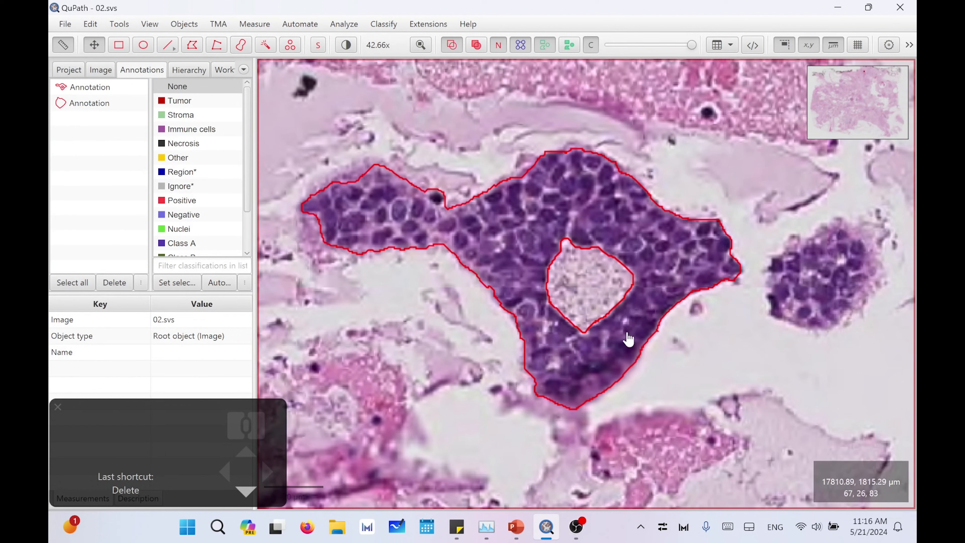
# Assign the Nuclei class to the annotation around the dark nuclei cluster.
pyautogui.click(86, 91)
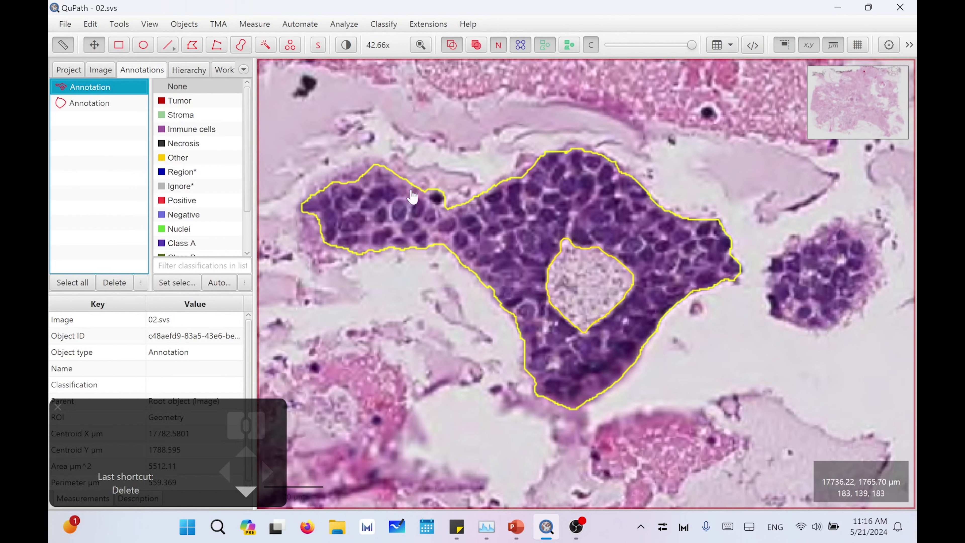
pyautogui.click(189, 229)
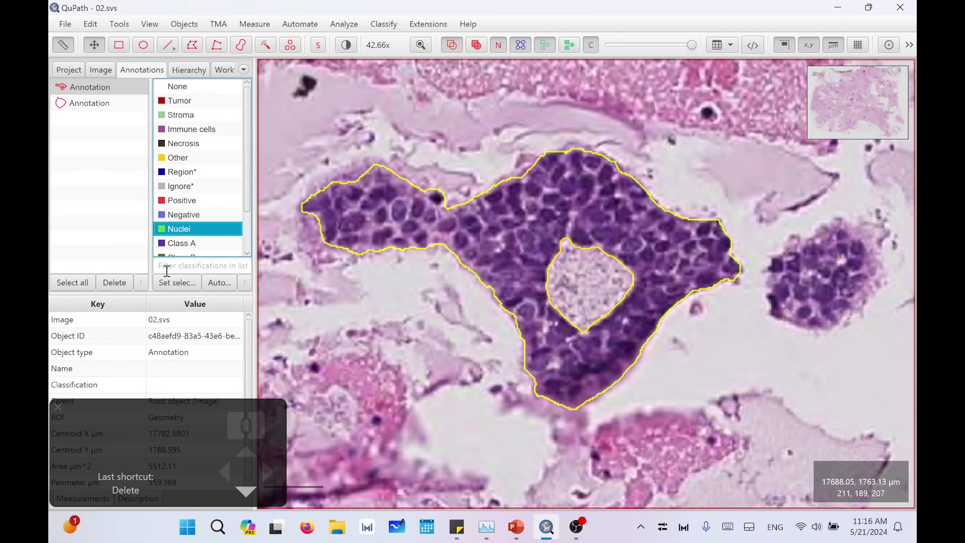
pyautogui.click(178, 282)
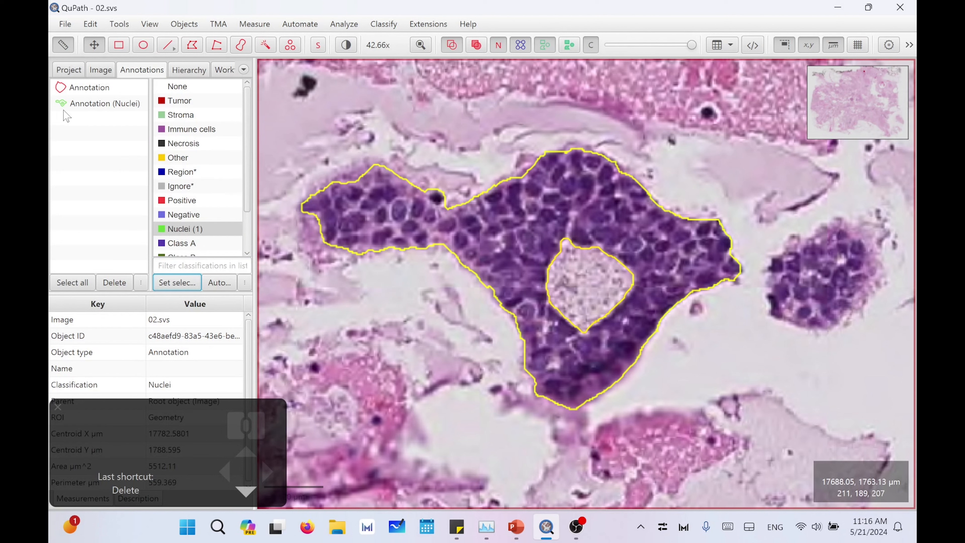
# Assign the Other class to the annotation of the pale central area and clear the selection.
pyautogui.click(78, 89)
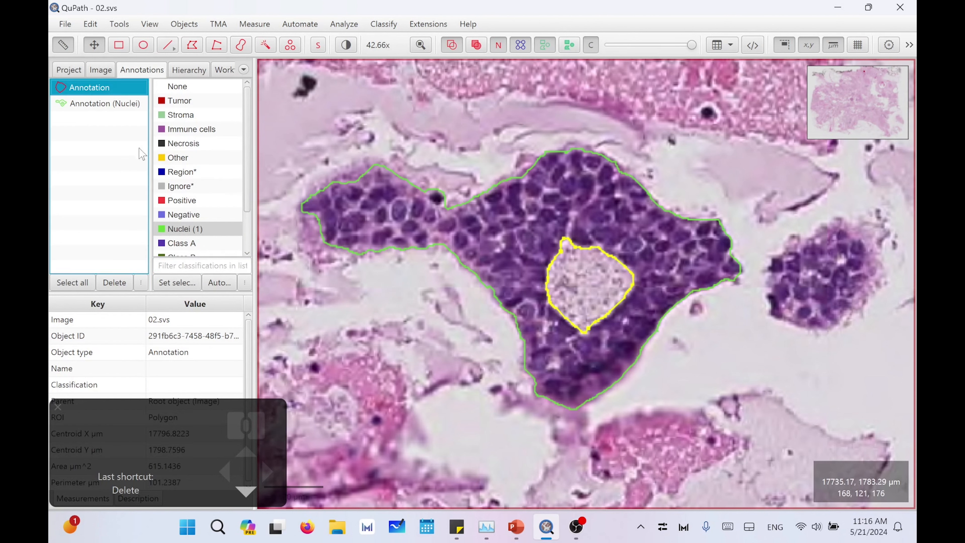
pyautogui.click(178, 160)
pyautogui.click(177, 284)
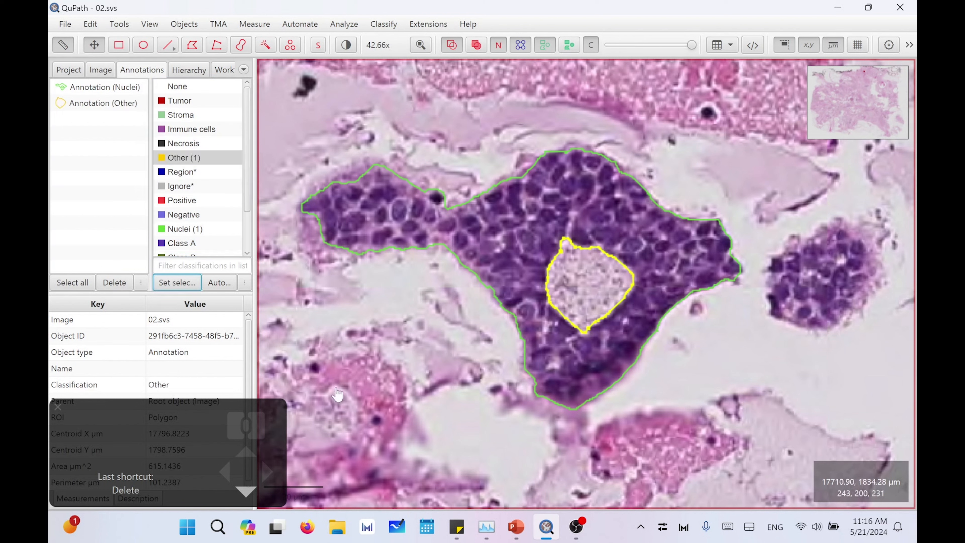
pyautogui.doubleClick(474, 148)
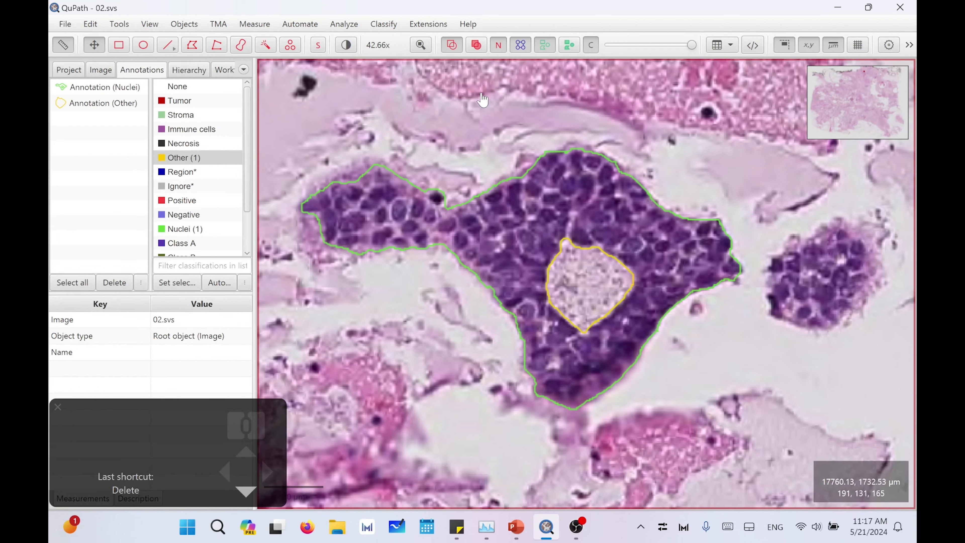
# Fill the annotations with their class colors and try out the overlay opacity.
pyautogui.click(476, 52)
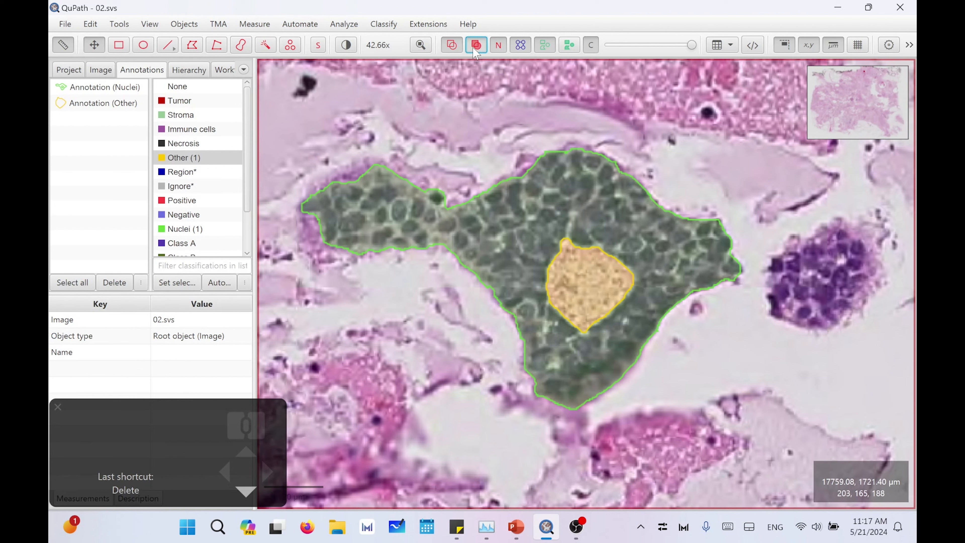
pyautogui.click(695, 54)
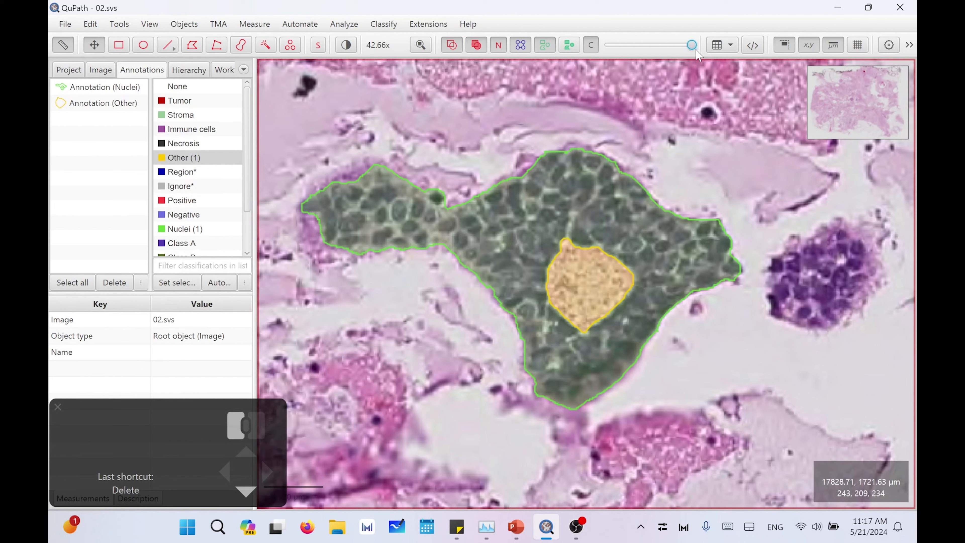
pyautogui.moveTo(699, 55)
pyautogui.mouseDown()
pyautogui.moveTo(632, 49)
pyautogui.moveTo(692, 49)
pyautogui.mouseUp()
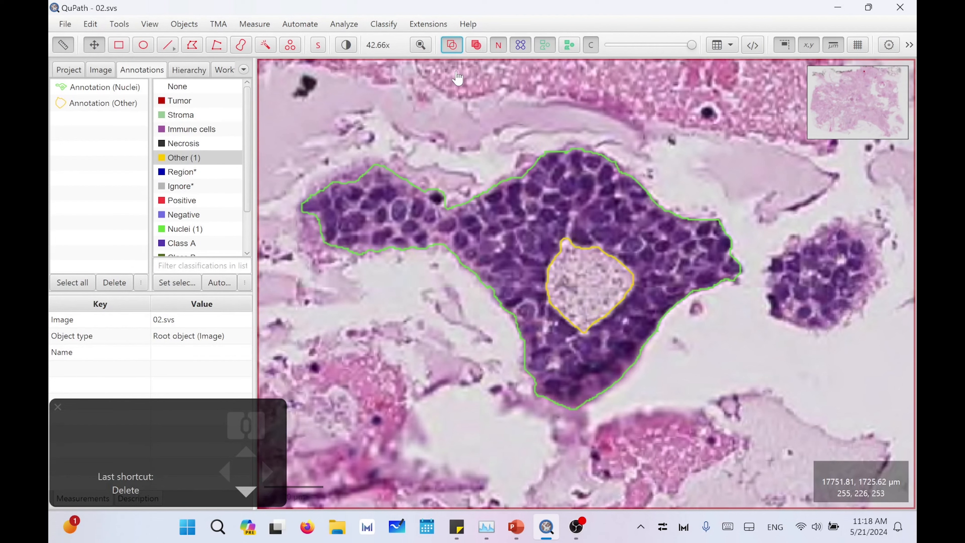
# Switch the annotation overlay off and on again, and fill the annotations with their class colors.
pyautogui.click(453, 52)
pyautogui.click(452, 51)
pyautogui.click(474, 55)
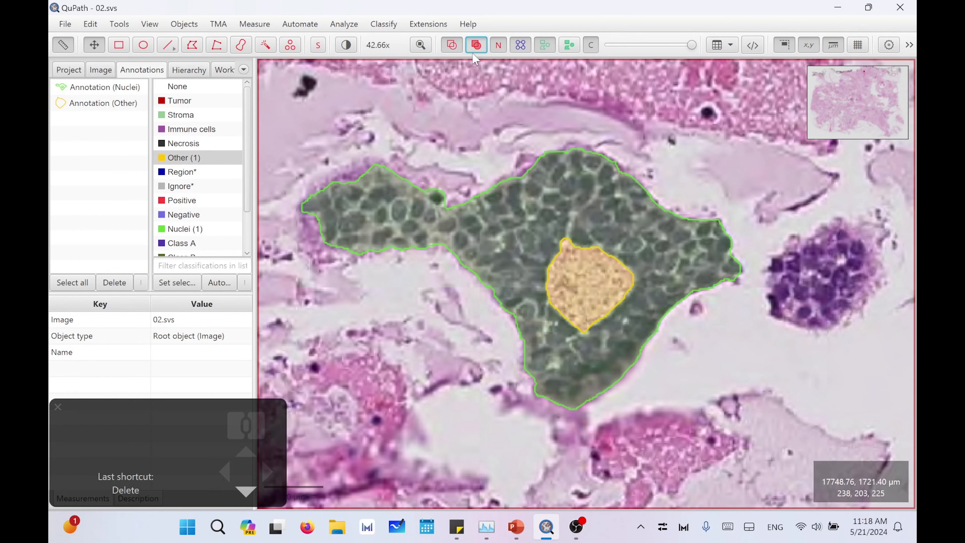
# Inspect the object hierarchy by selecting the Nuclei and Other annotations in turn.
pyautogui.click(182, 72)
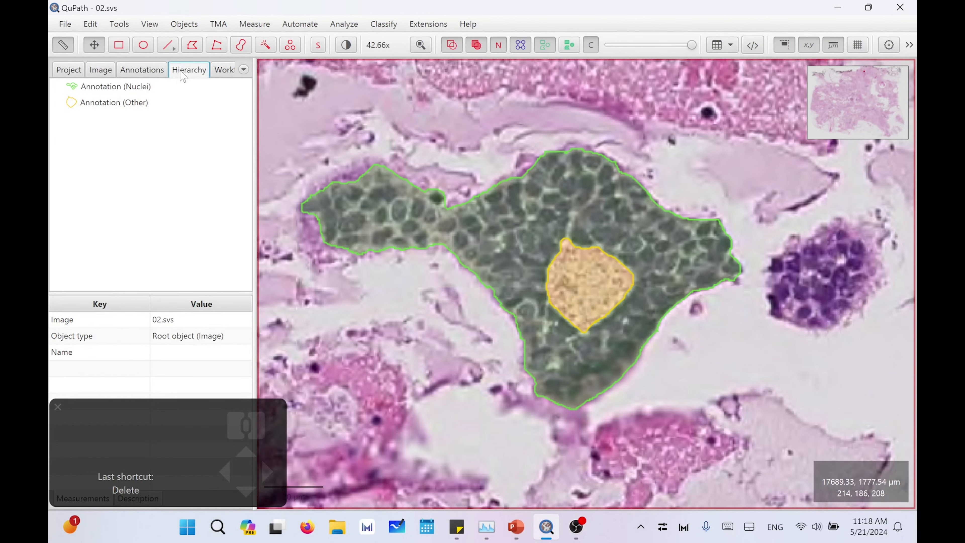
pyautogui.click(127, 87)
pyautogui.click(119, 100)
pyautogui.click(118, 91)
pyautogui.click(124, 96)
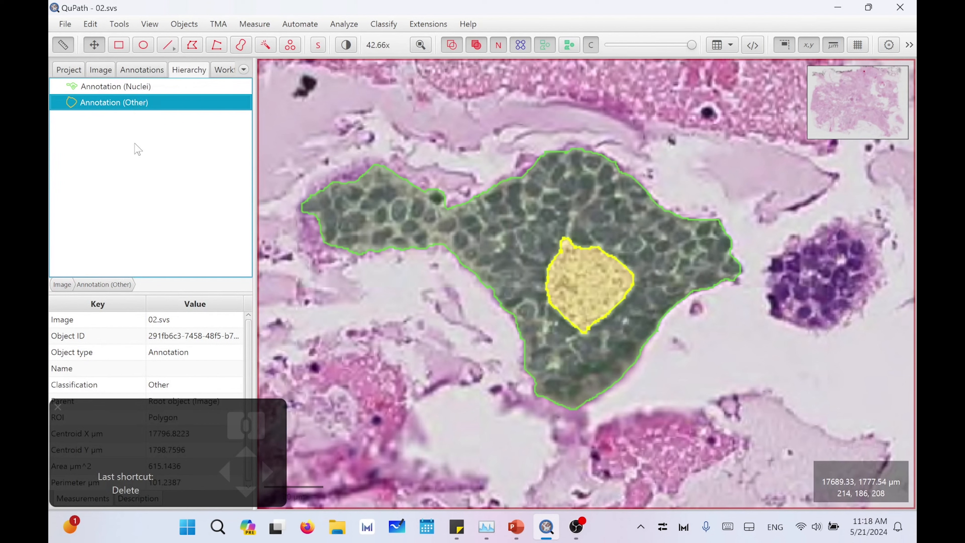
# Draw a rectangle annotation of about 35,500 µm² that encloses the Nuclei and Other annotations.
pyautogui.click(141, 70)
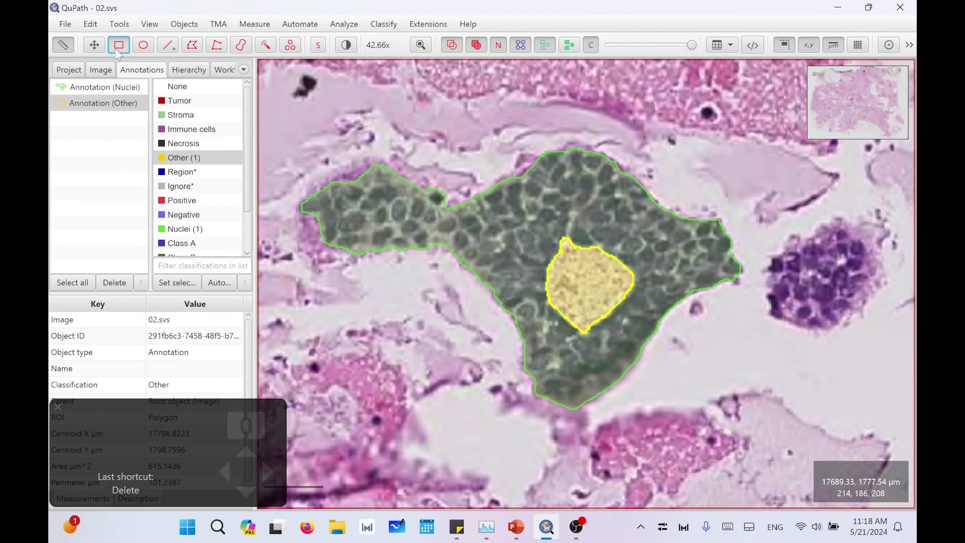
pyautogui.scroll(-3, 299, 171)
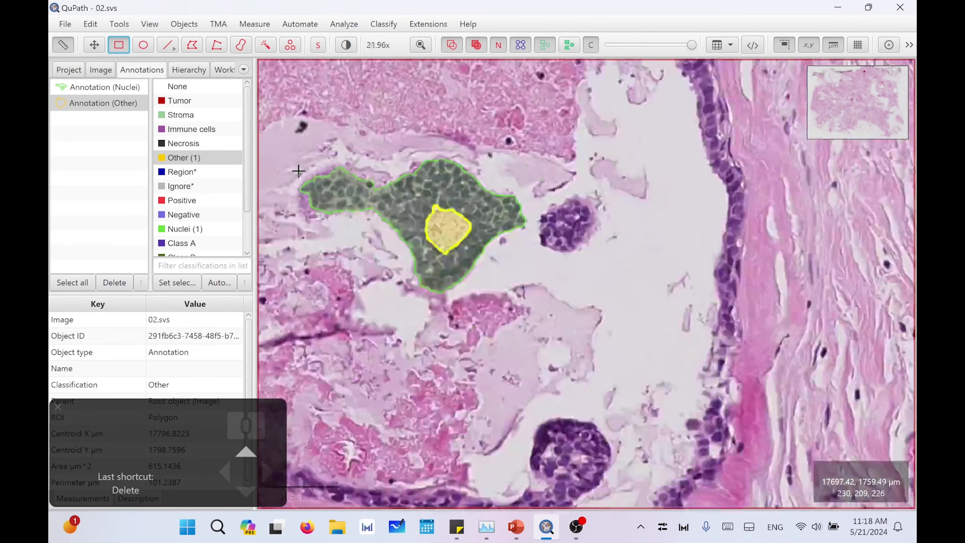
pyautogui.moveTo(583, 82)
pyautogui.mouseDown()
pyautogui.moveTo(387, 258)
pyautogui.moveTo(265, 330)
pyautogui.mouseUp()
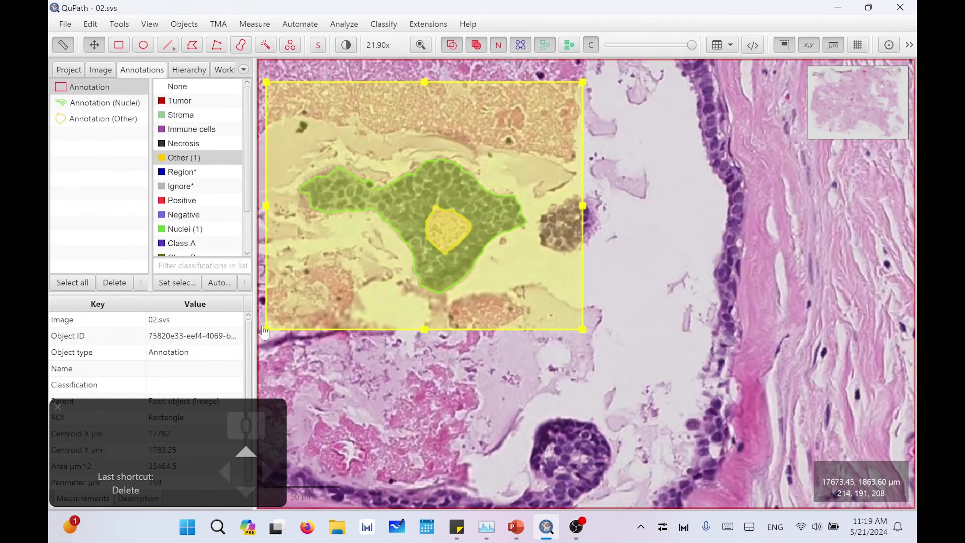
# Assign the Region* class to the new rectangle annotation.
pyautogui.click(121, 90)
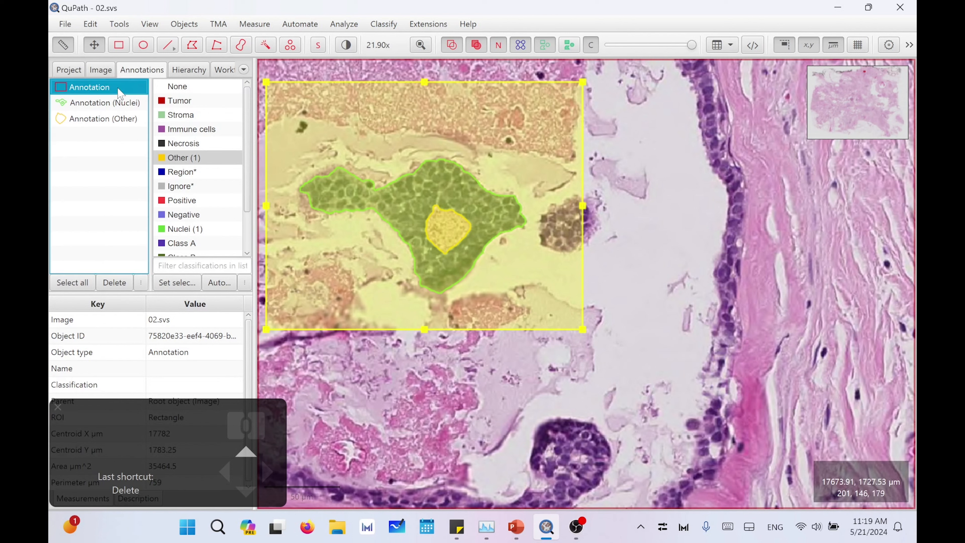
pyautogui.click(180, 173)
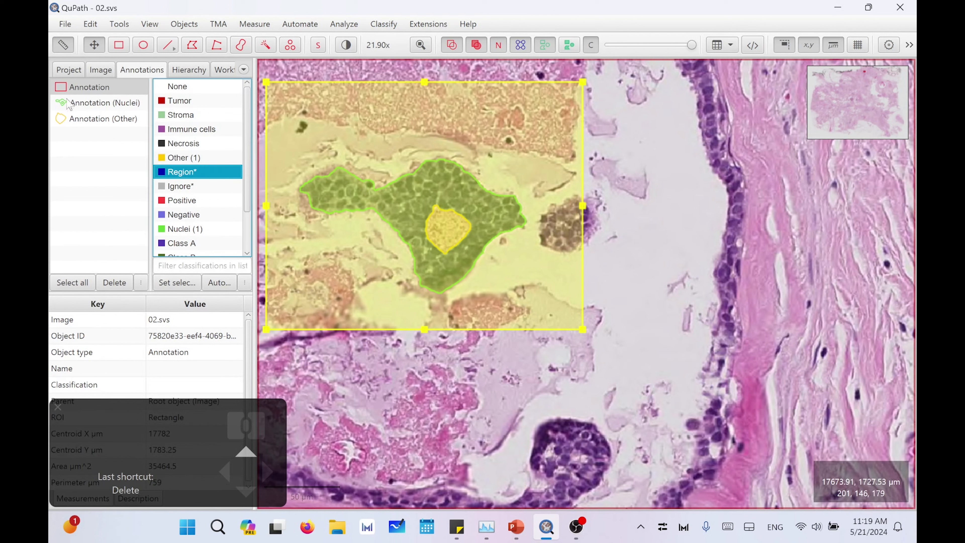
pyautogui.click(182, 282)
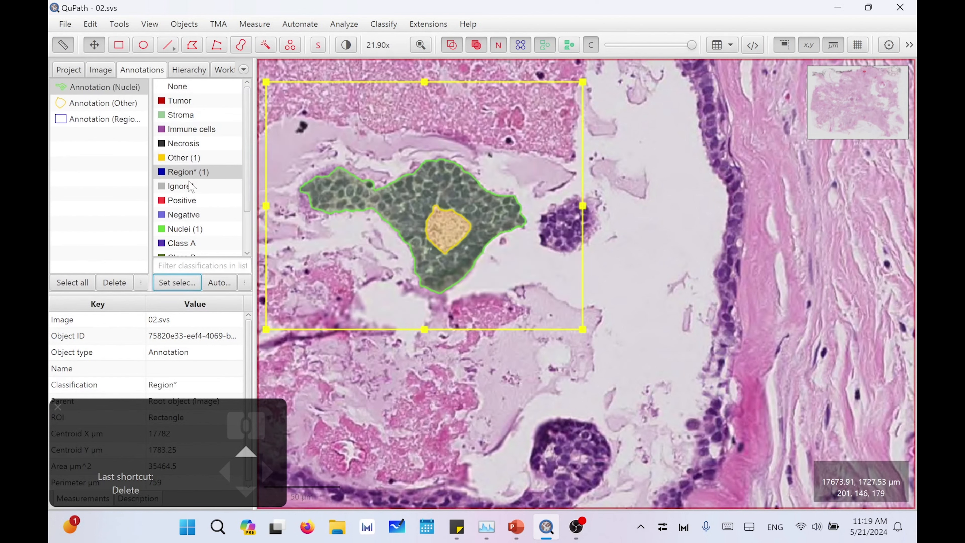
pyautogui.click(136, 270)
# Examine how the Region*, Nuclei and Other annotations are arranged in the object hierarchy, selecting each in turn.
pyautogui.click(189, 70)
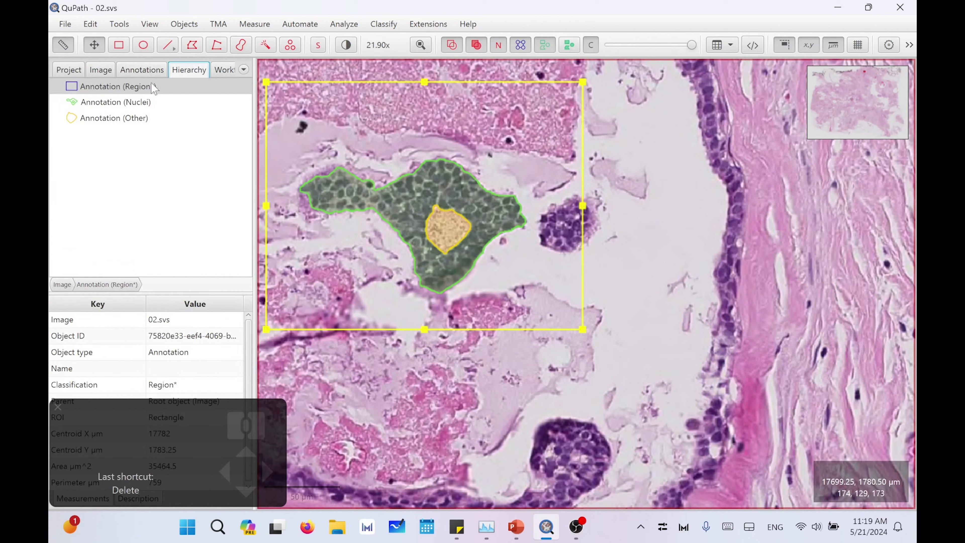
pyautogui.click(88, 101)
pyautogui.click(90, 114)
pyautogui.click(95, 101)
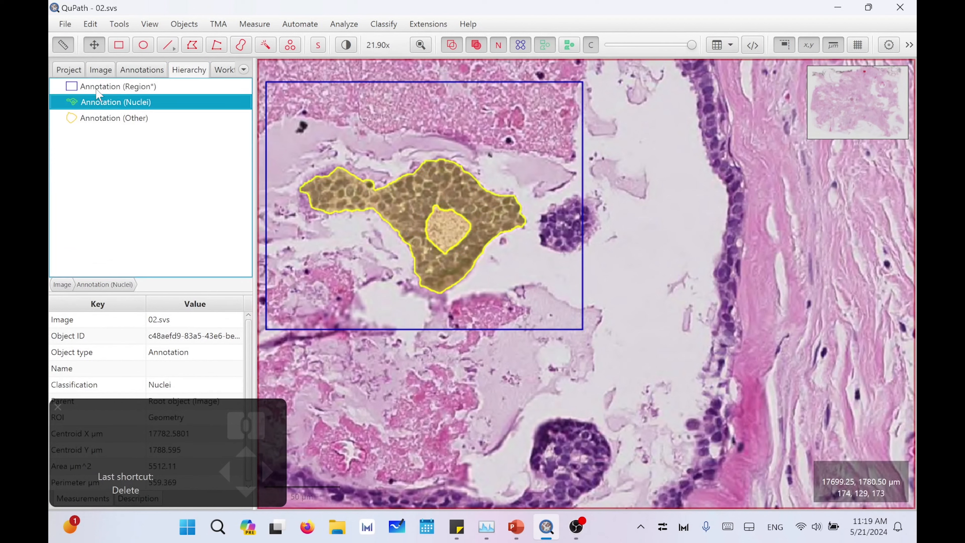
pyautogui.click(98, 86)
pyautogui.click(97, 102)
pyautogui.click(97, 118)
# Insert the Region* rectangle annotation into the object hierarchy.
pyautogui.click(139, 71)
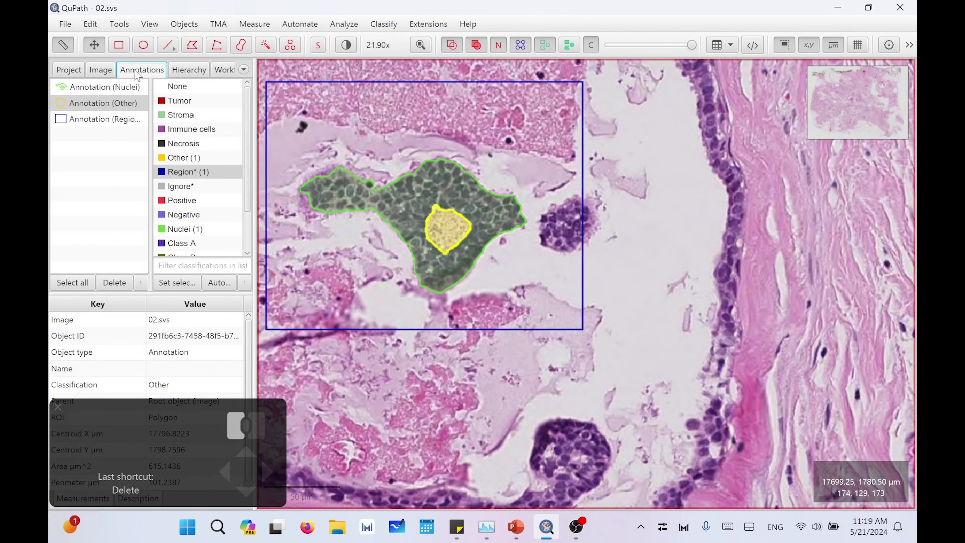
pyautogui.click(110, 119)
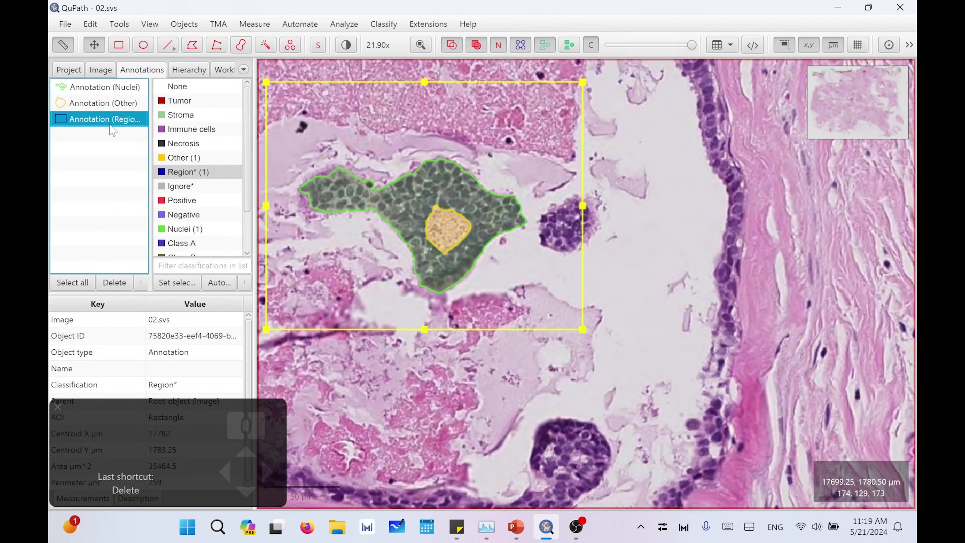
pyautogui.rightClick(97, 121)
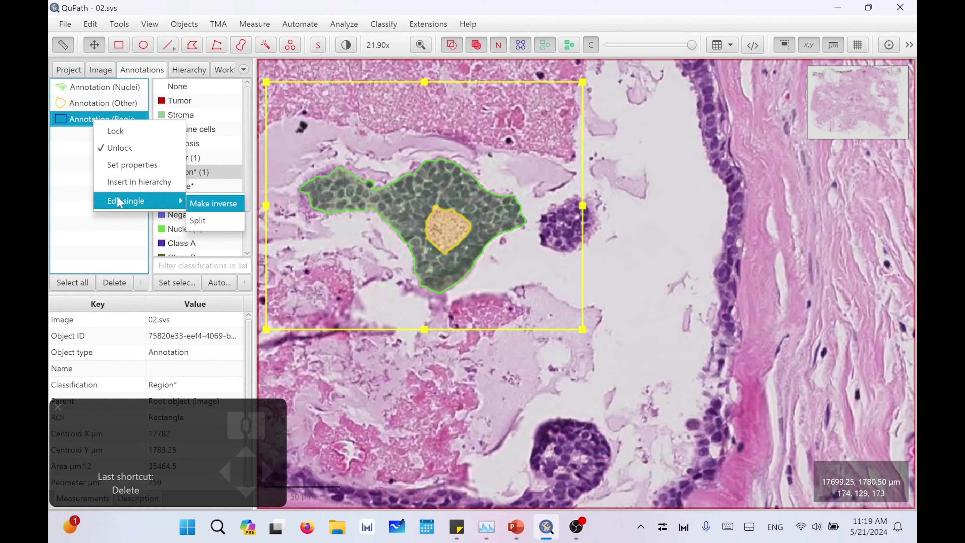
pyautogui.click(149, 192)
# Expand the Region* annotation in the object hierarchy and check its Nuclei and Other child annotations.
pyautogui.click(188, 70)
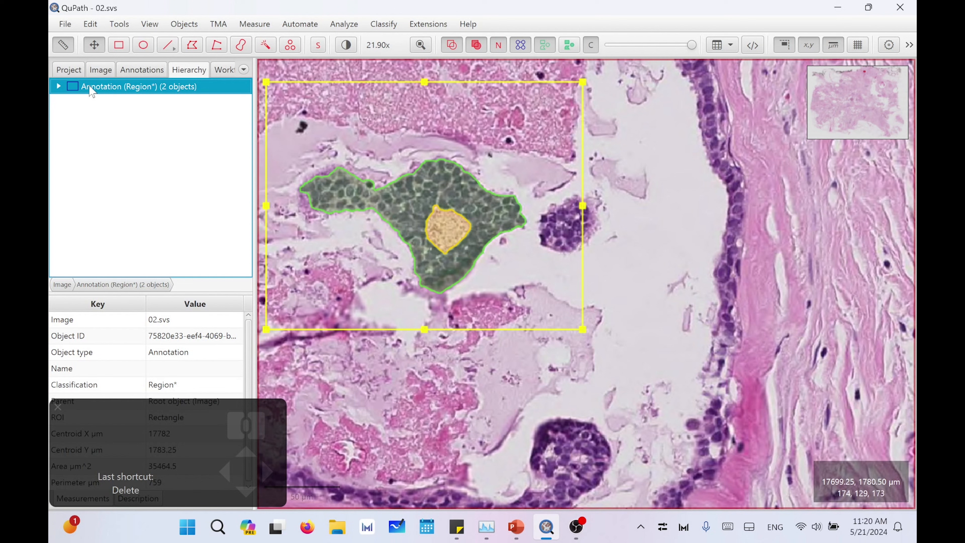
pyautogui.click(59, 87)
pyautogui.click(95, 103)
pyautogui.click(111, 119)
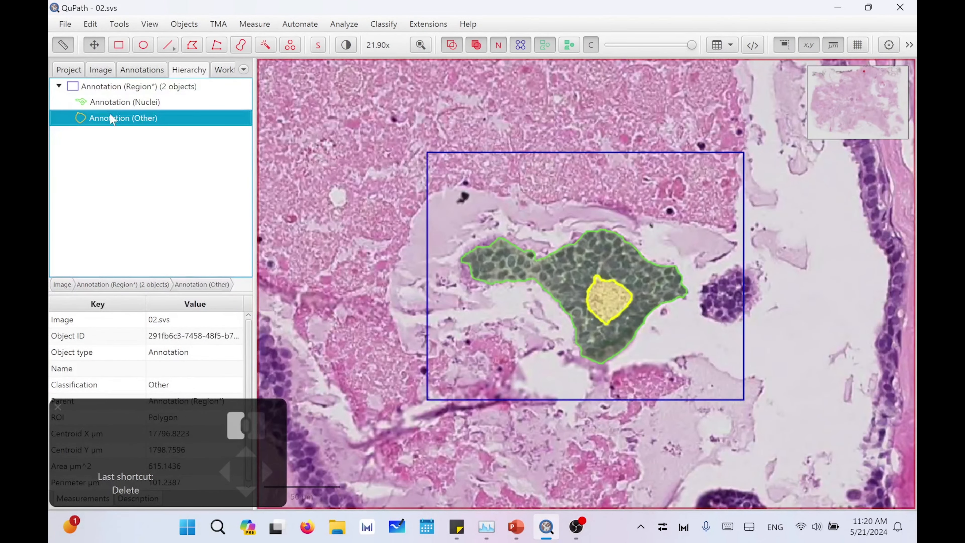
# Review the image properties of 02.svs down to the Eosin and Residual stain vectors.
pyautogui.click(142, 70)
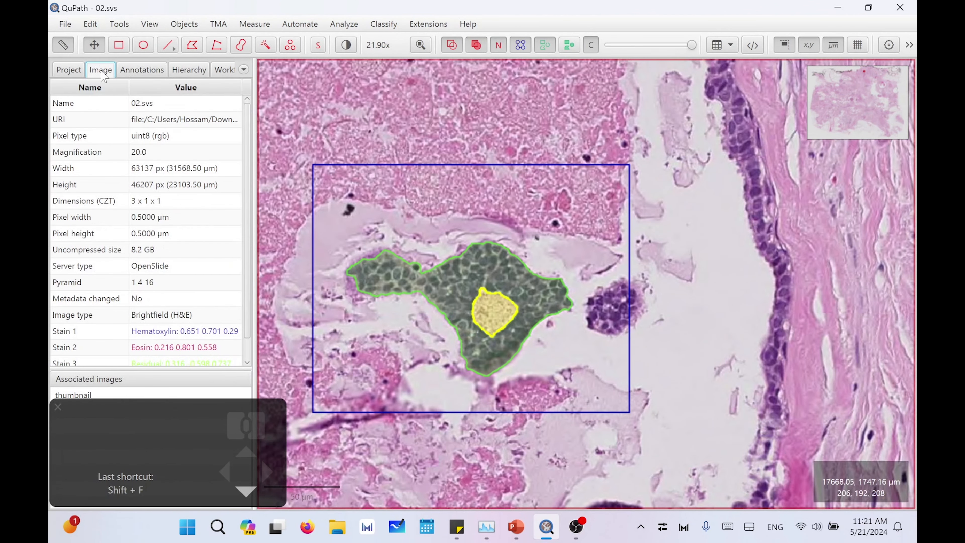
pyautogui.scroll(-1, 210, 304)
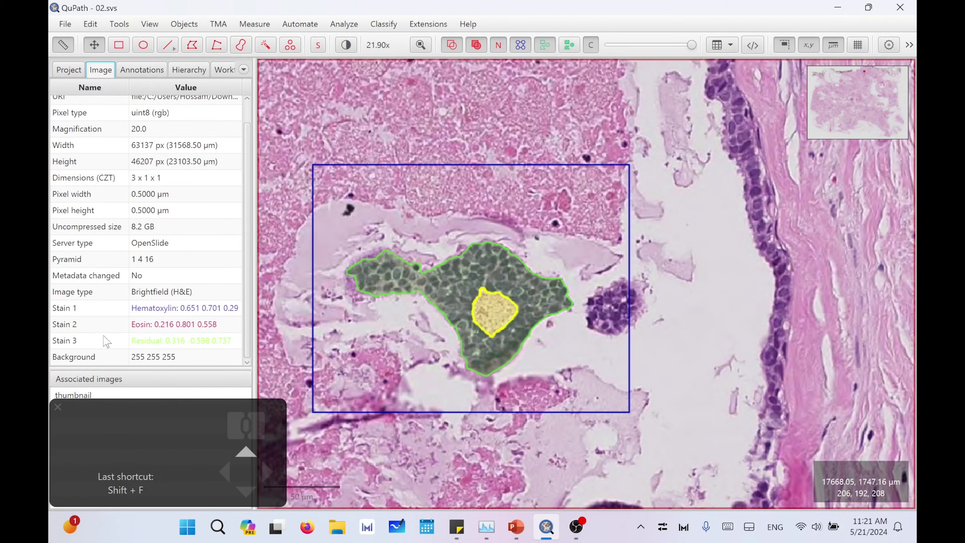
pyautogui.click(167, 324)
pyautogui.click(169, 336)
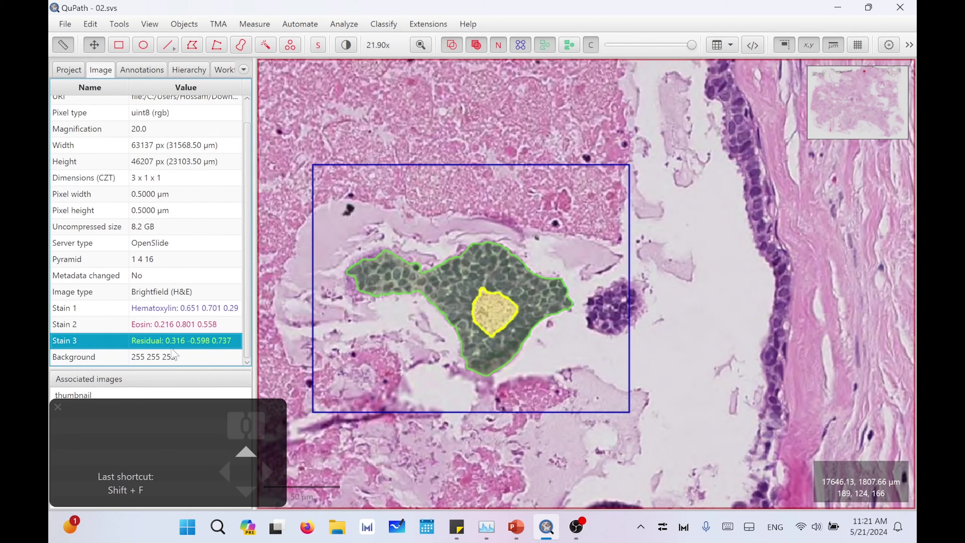
# View the brightness and contrast channels and the Hematoxylin stain vector settings, leaving the stain dialog without changes.
pyautogui.click(350, 45)
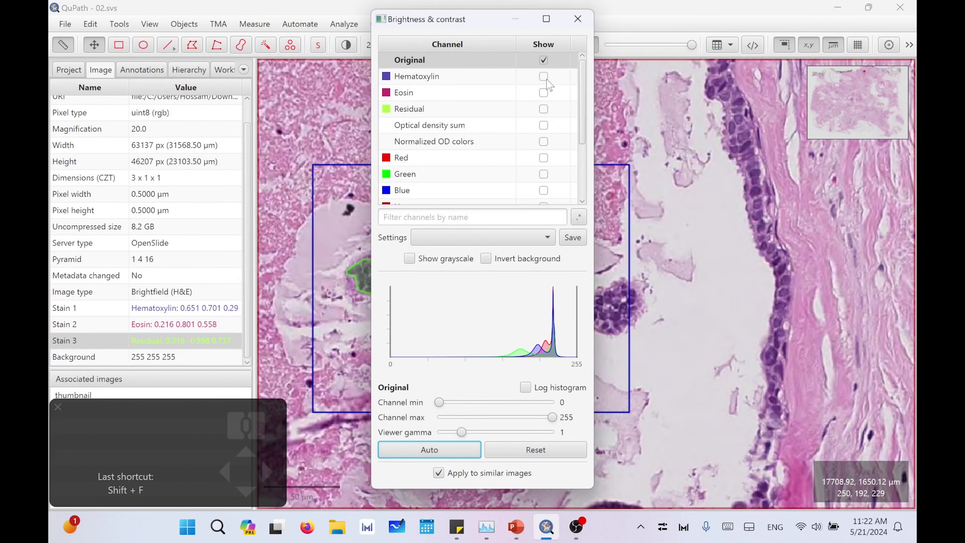
pyautogui.doubleClick(187, 308)
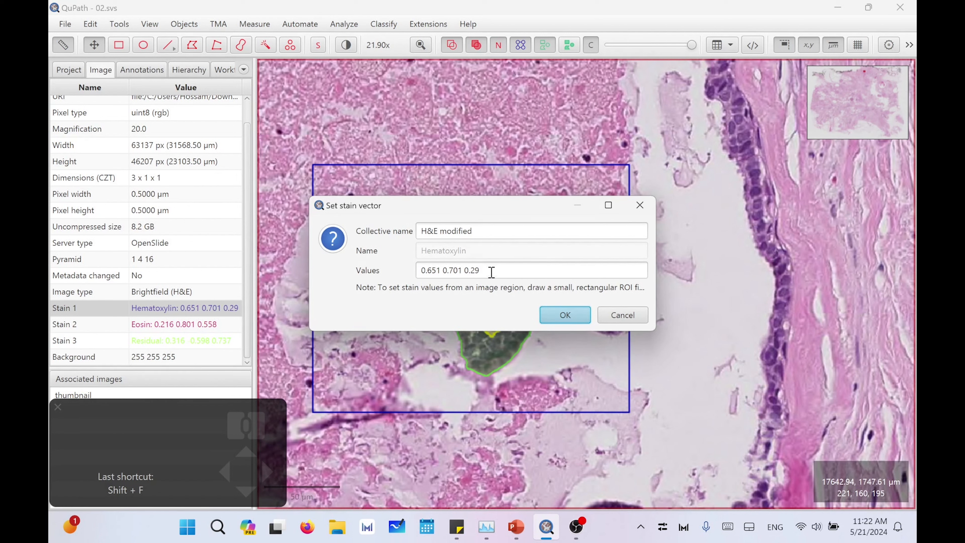
pyautogui.click(635, 314)
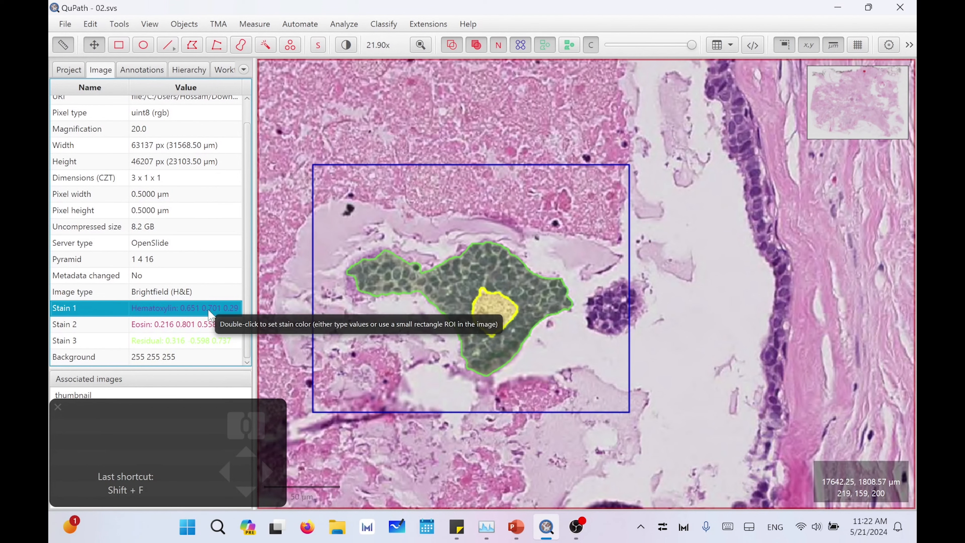
# Estimate the stain vectors with the modal background values and automatic detection, and save them as "H&E estimated".
pyautogui.click(344, 23)
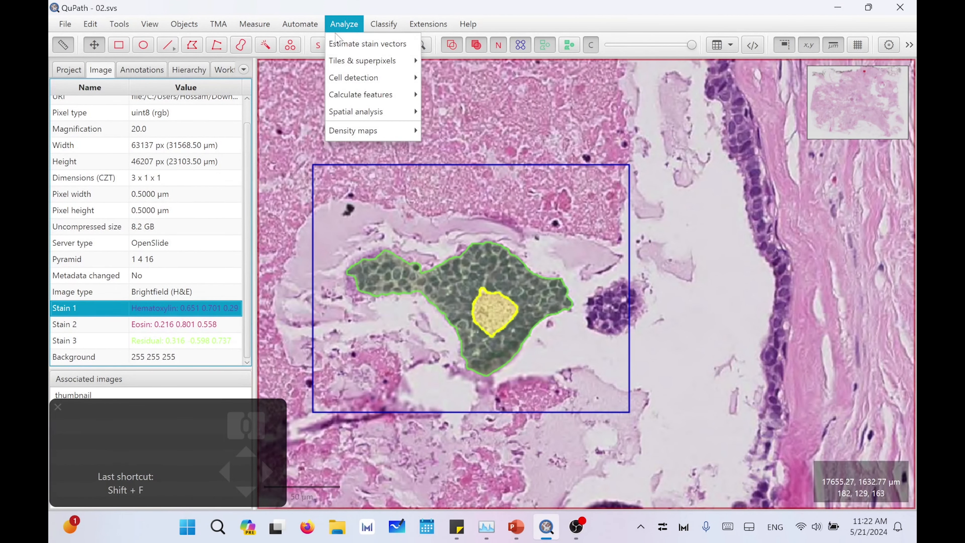
pyautogui.click(371, 44)
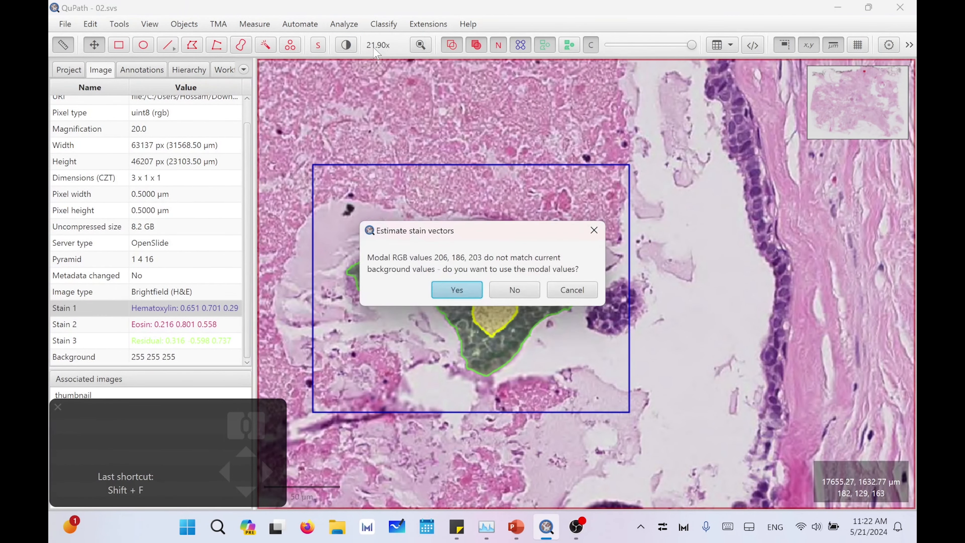
pyautogui.press('Return')
pyautogui.moveTo(524, 49); pyautogui.dragTo(595, 55)
pyautogui.click(396, 423)
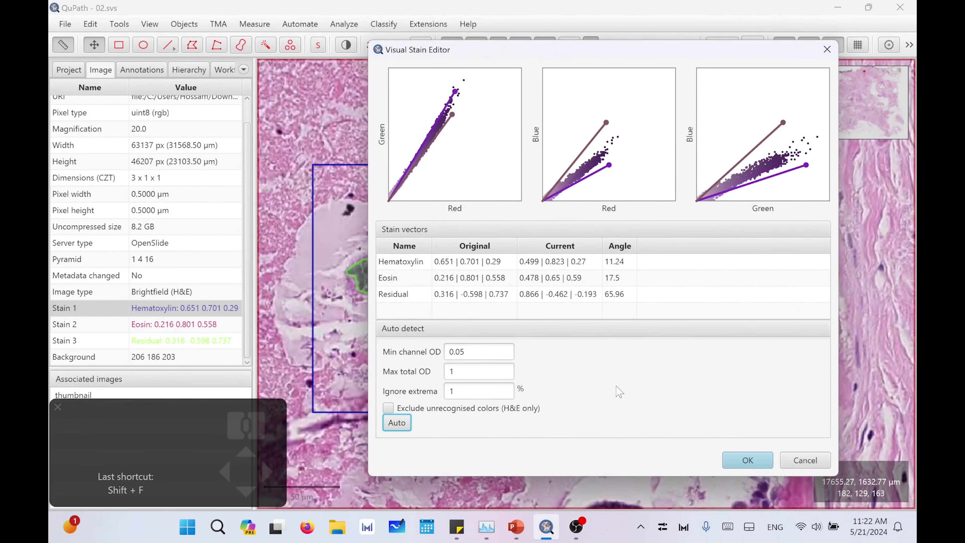
pyautogui.click(748, 461)
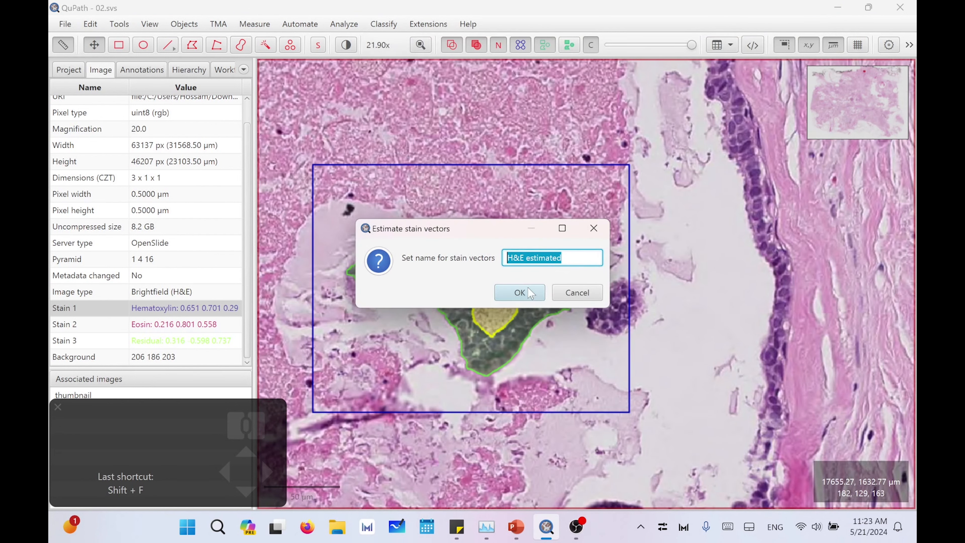
pyautogui.click(520, 293)
# View the slide in the Hematoxylin and Eosin channels separately, restore the Original channel and close the contrast settings.
pyautogui.click(346, 45)
pyautogui.click(550, 77)
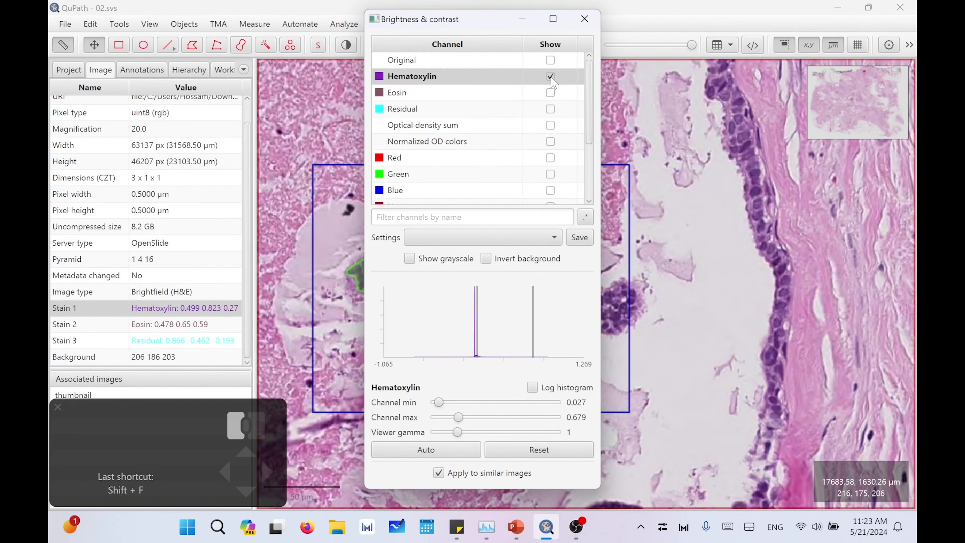
pyautogui.scroll(-5, 735, 273)
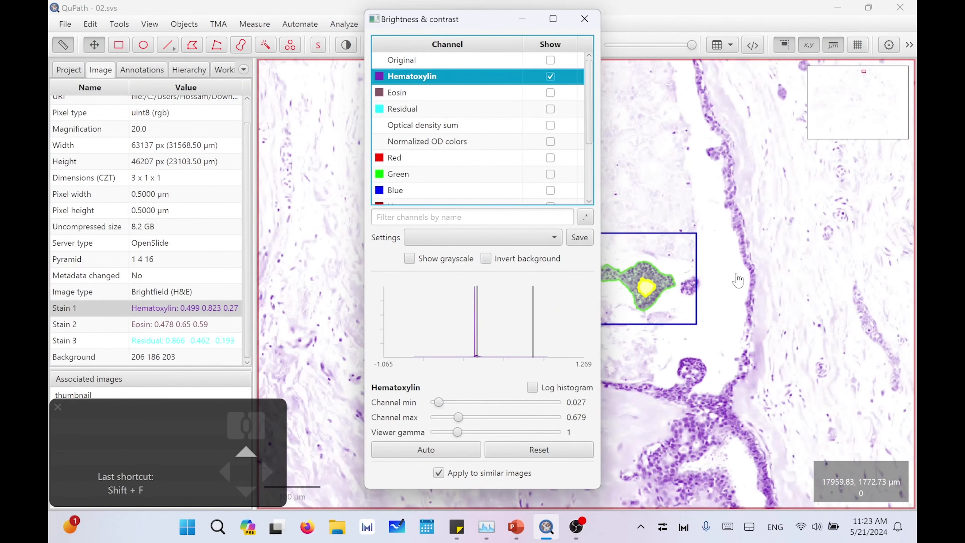
pyautogui.scroll(-3, 775, 322)
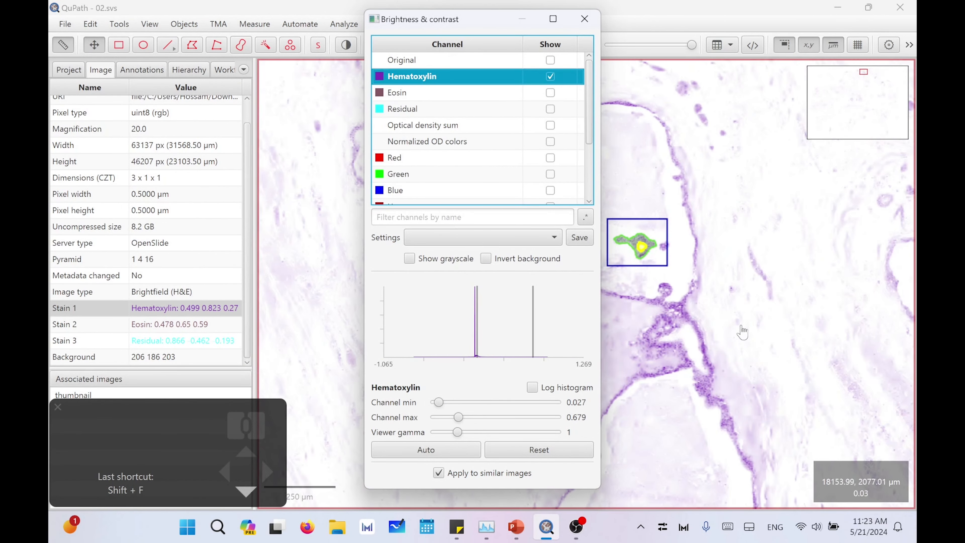
pyautogui.click(554, 95)
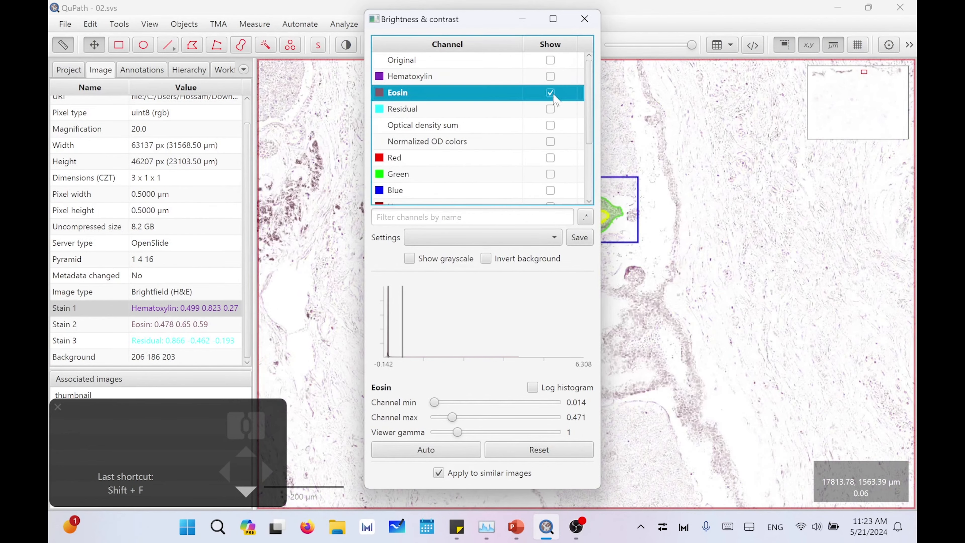
pyautogui.click(550, 60)
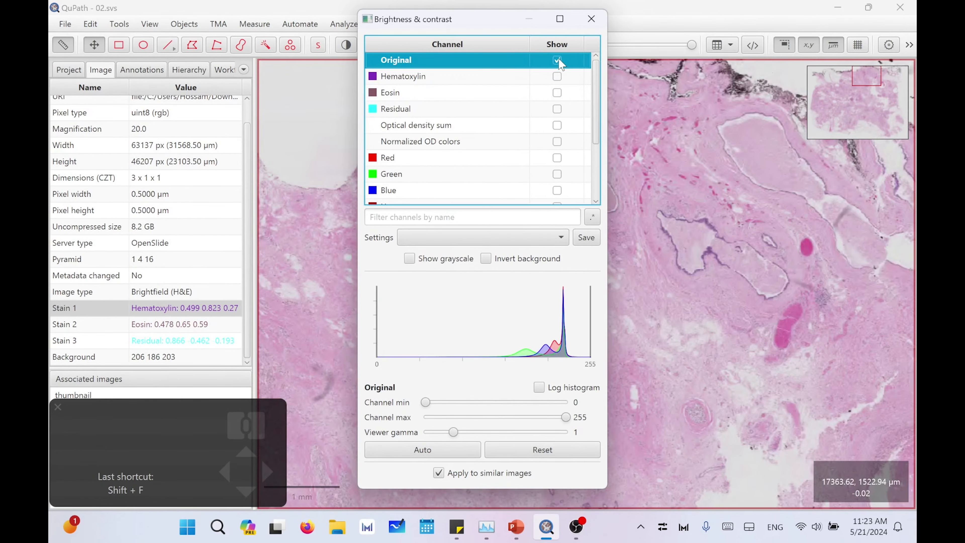
pyautogui.click(591, 19)
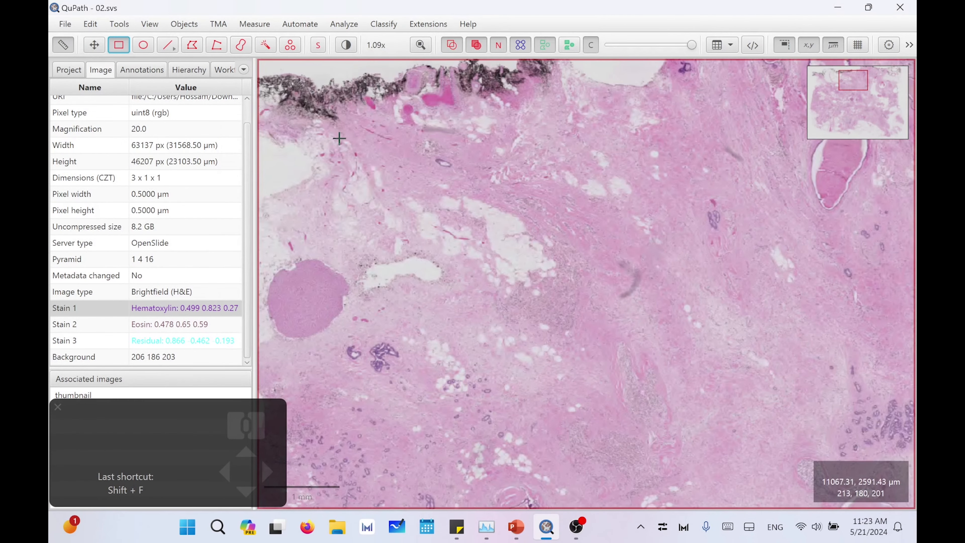
# Draw a large rectangle over the fatty stroma and estimate its stain vectors with modal background values and automatic detection, saving them as "H&E estimated".
pyautogui.moveTo(340, 137)
pyautogui.mouseDown()
pyautogui.moveTo(732, 446)
pyautogui.moveTo(761, 488)
pyautogui.mouseUp()
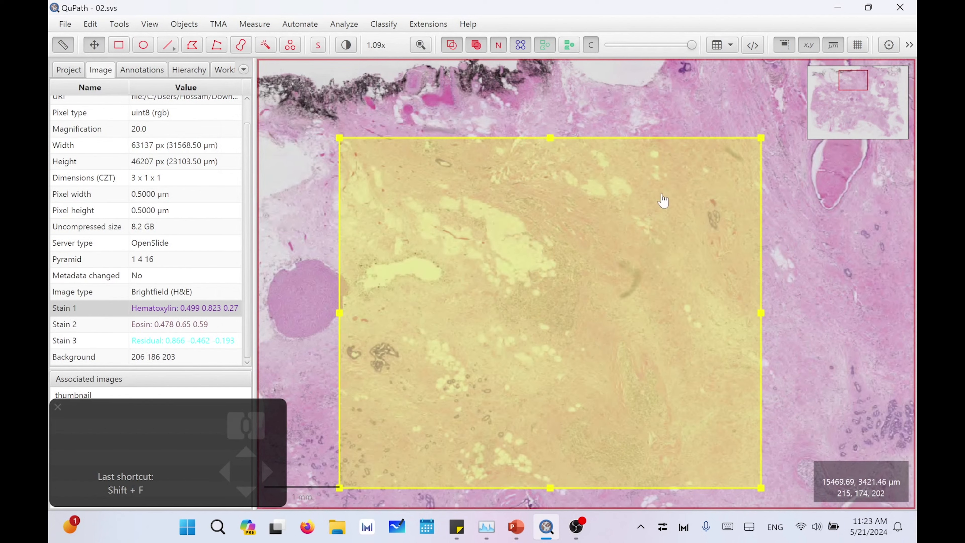
pyautogui.click(344, 24)
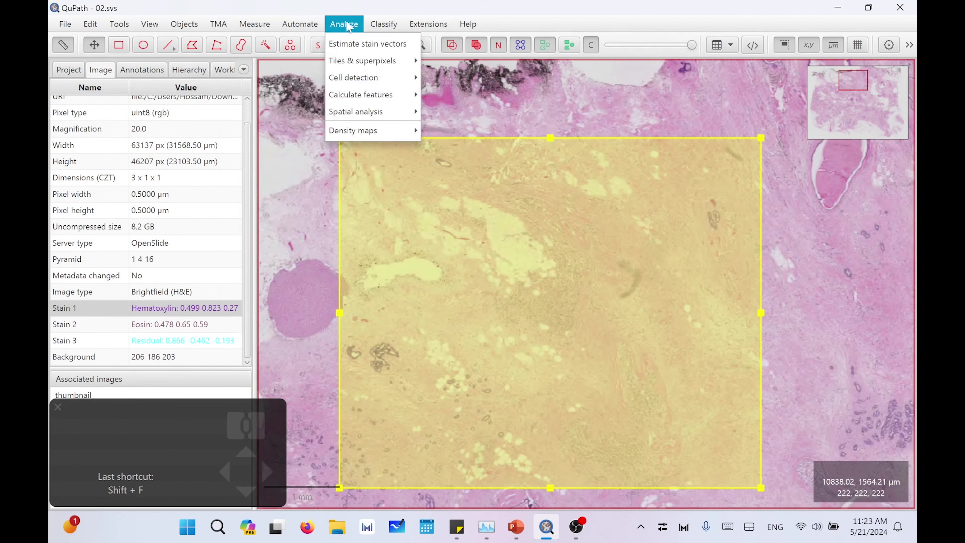
pyautogui.click(356, 42)
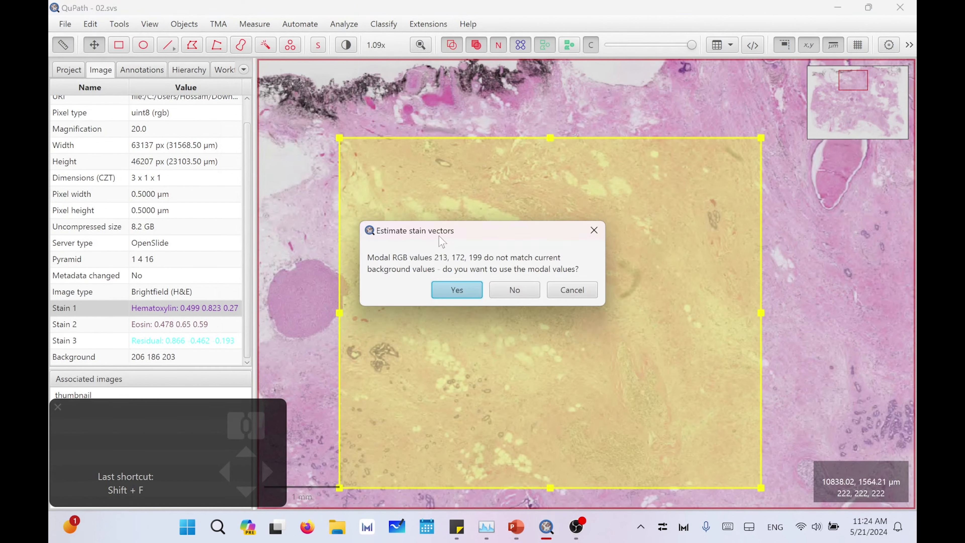
pyautogui.click(462, 290)
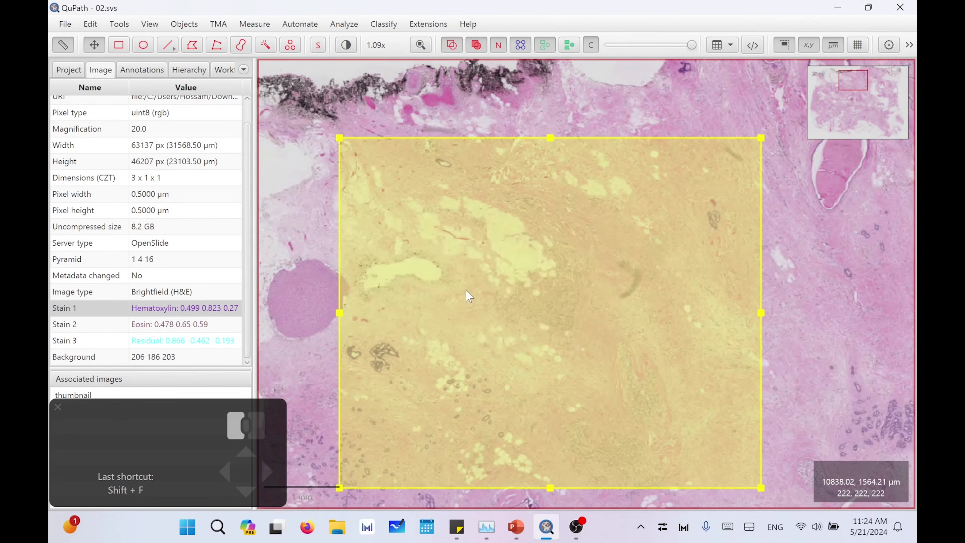
pyautogui.click(322, 425)
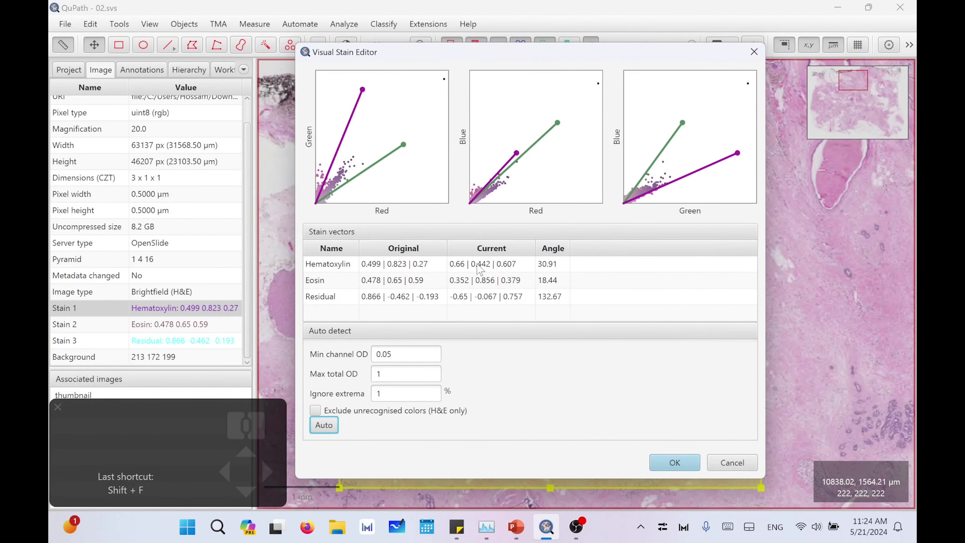
pyautogui.click(664, 462)
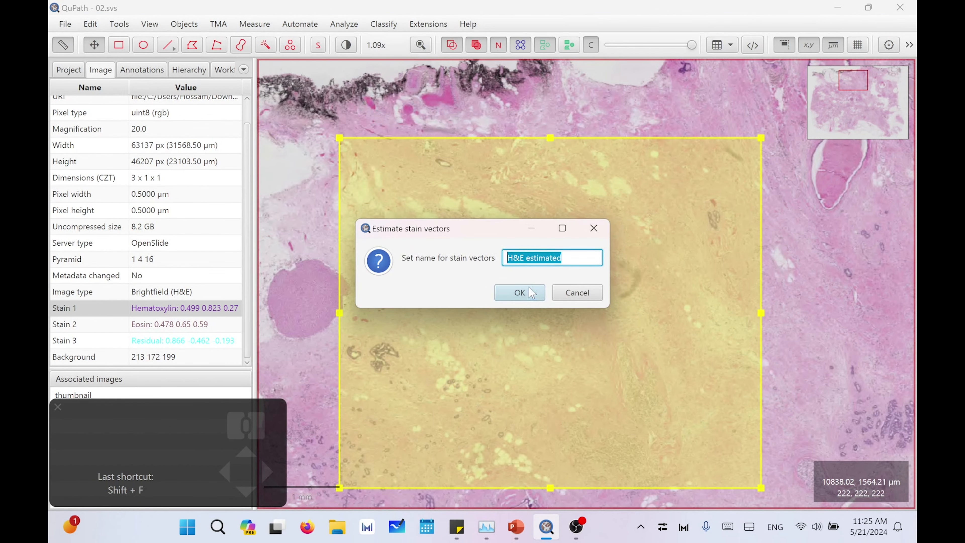
pyautogui.click(525, 291)
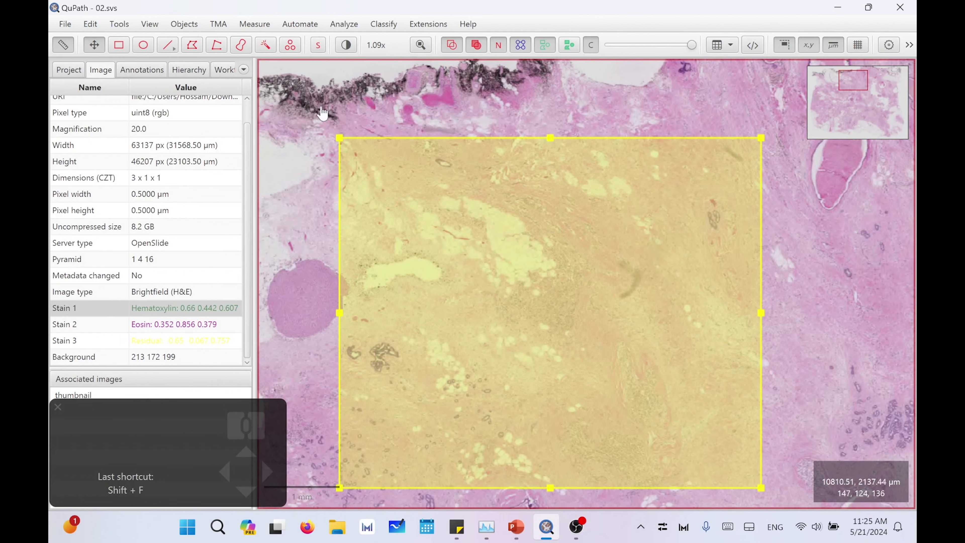
# View the slide in the Hematoxylin channel with the new vectors, restore the Original channel and close the contrast settings.
pyautogui.click(346, 45)
pyautogui.click(564, 77)
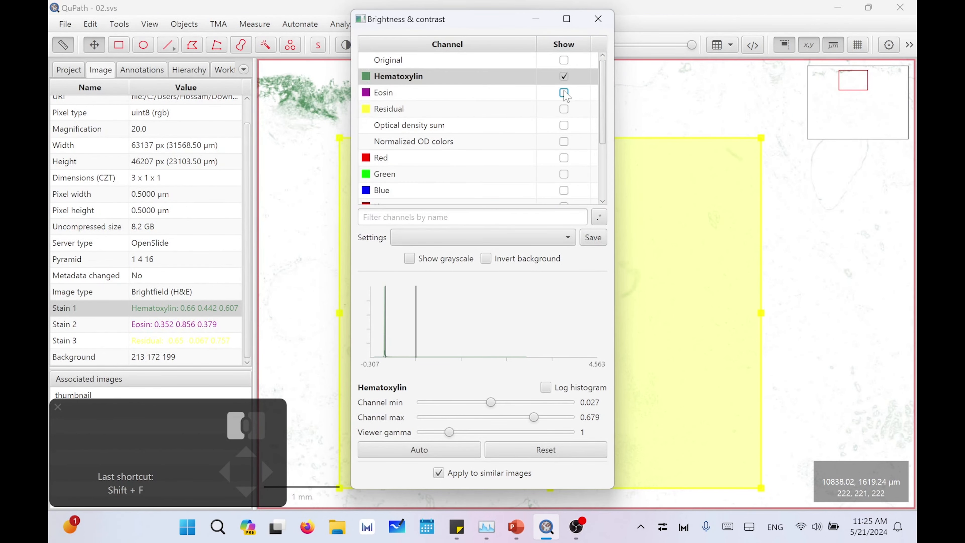
pyautogui.click(564, 60)
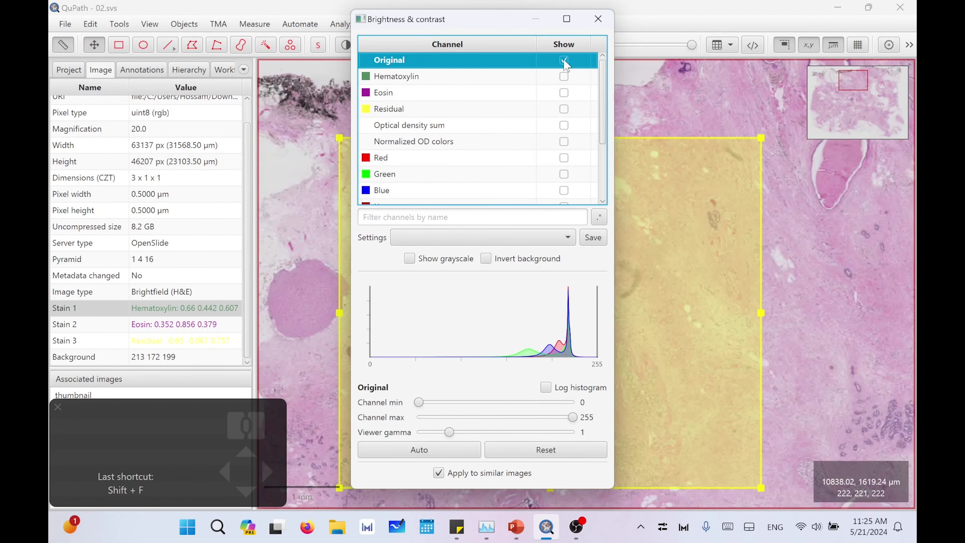
pyautogui.click(598, 18)
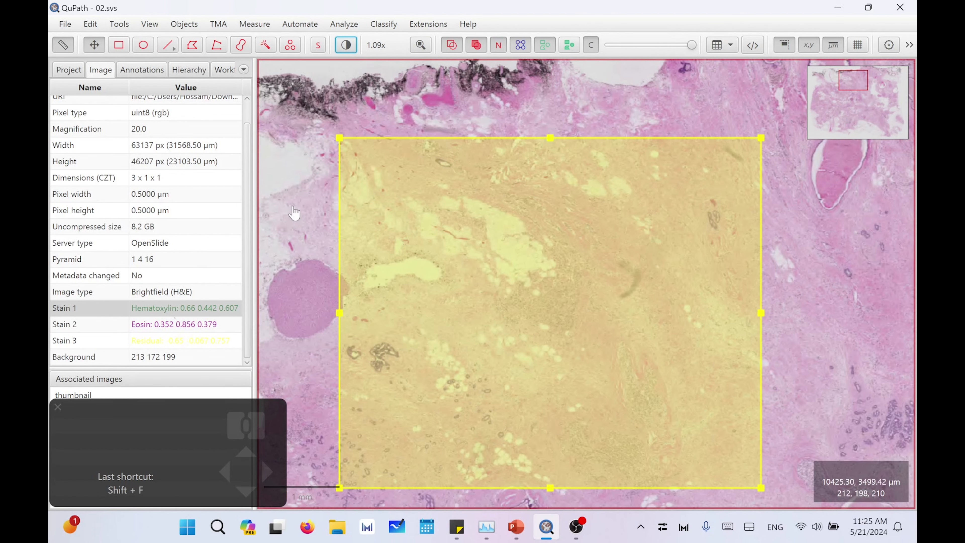
# Try to run cell detection on the Hematoxylin OD image without any annotation on the slide.
pyautogui.scroll(-2, 295, 215)
pyautogui.scroll(-2, 362, 227)
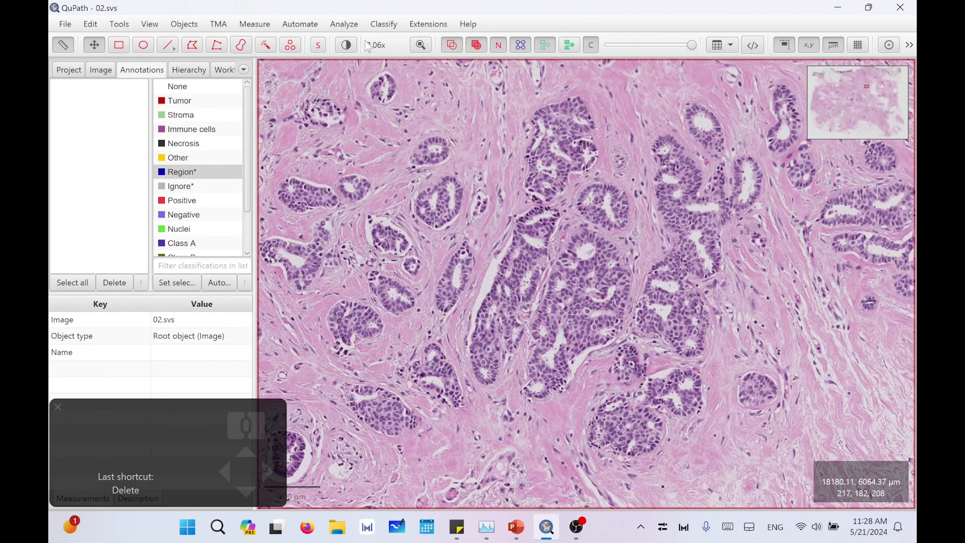
pyautogui.click(344, 24)
pyautogui.moveTo(365, 74)
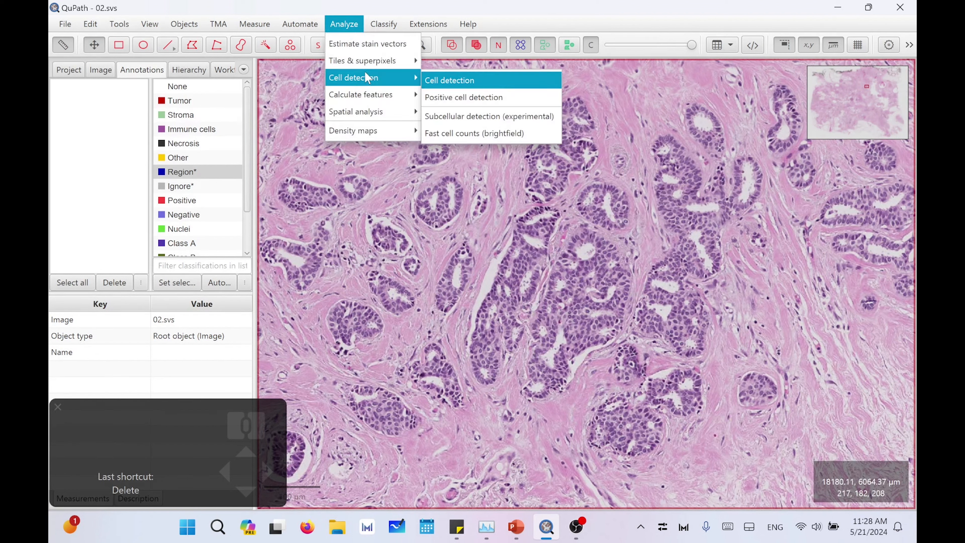
pyautogui.click(490, 85)
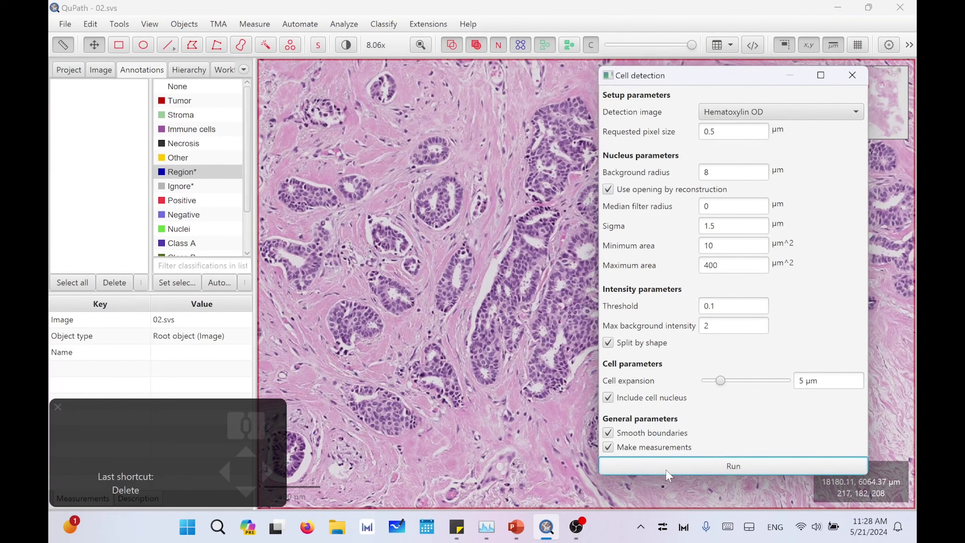
pyautogui.click(666, 470)
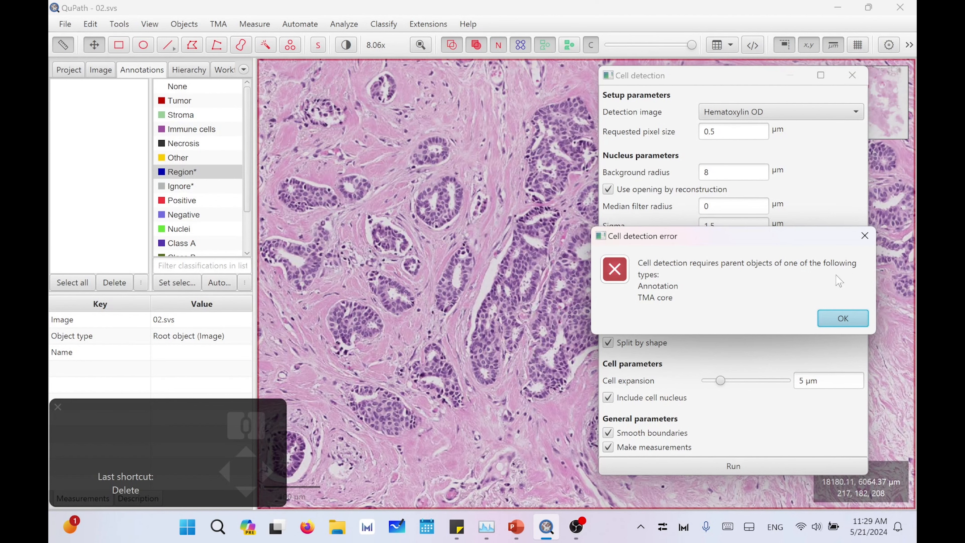
pyautogui.click(843, 318)
# Draw a rectangular annotation of about 1,246,000 µm² around the gland cluster and run cell detection with a 5 µm cell expansion.
pyautogui.scroll(-2, 843, 318)
pyautogui.moveTo(864, 393)
pyautogui.mouseDown()
pyautogui.moveTo(643, 140)
pyautogui.moveTo(269, 78)
pyautogui.mouseUp()
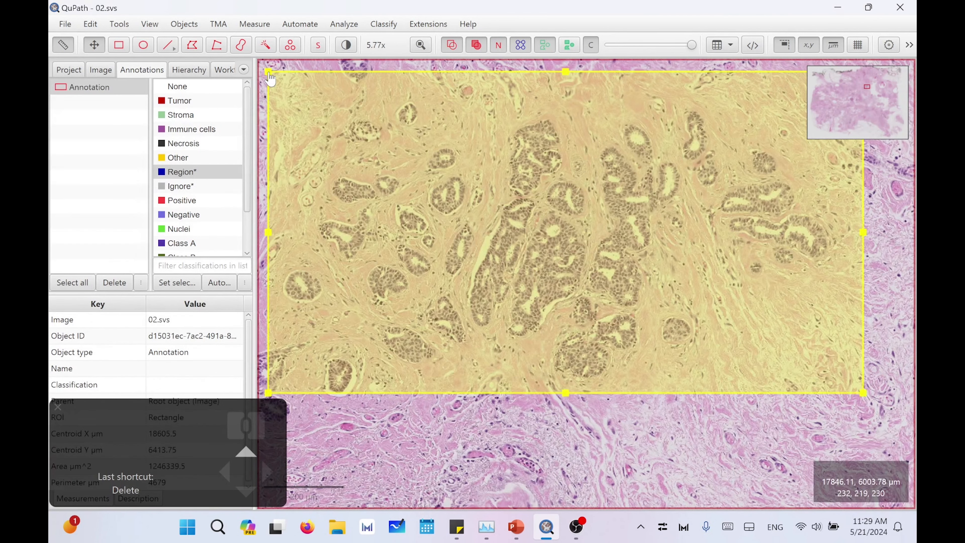
pyautogui.click(335, 26)
pyautogui.moveTo(346, 80)
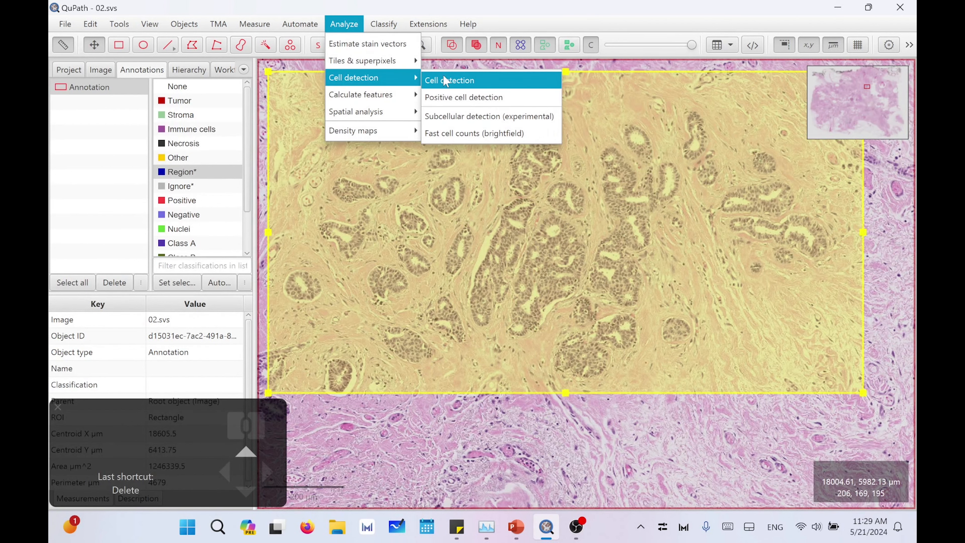
pyautogui.click(445, 81)
pyautogui.moveTo(481, 38); pyautogui.dragTo(720, 57)
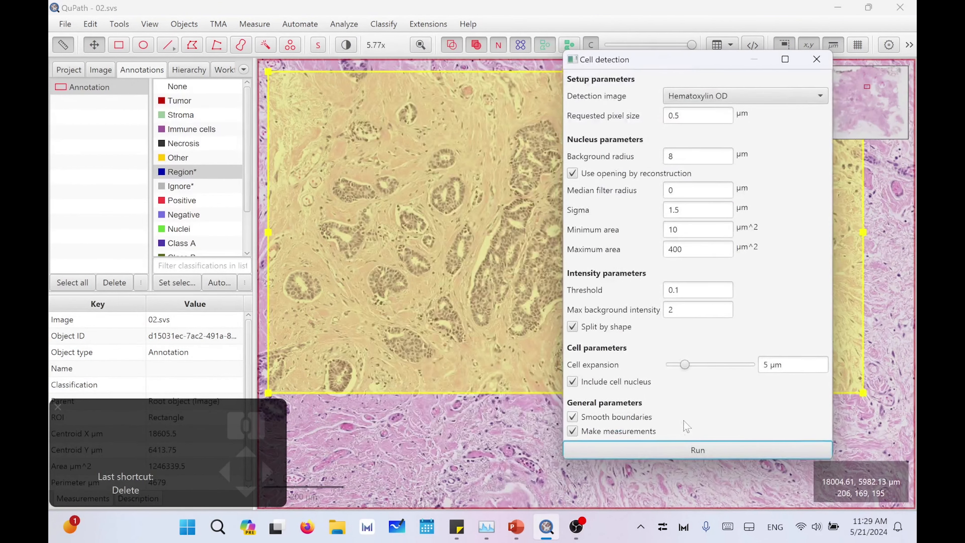
pyautogui.click(684, 450)
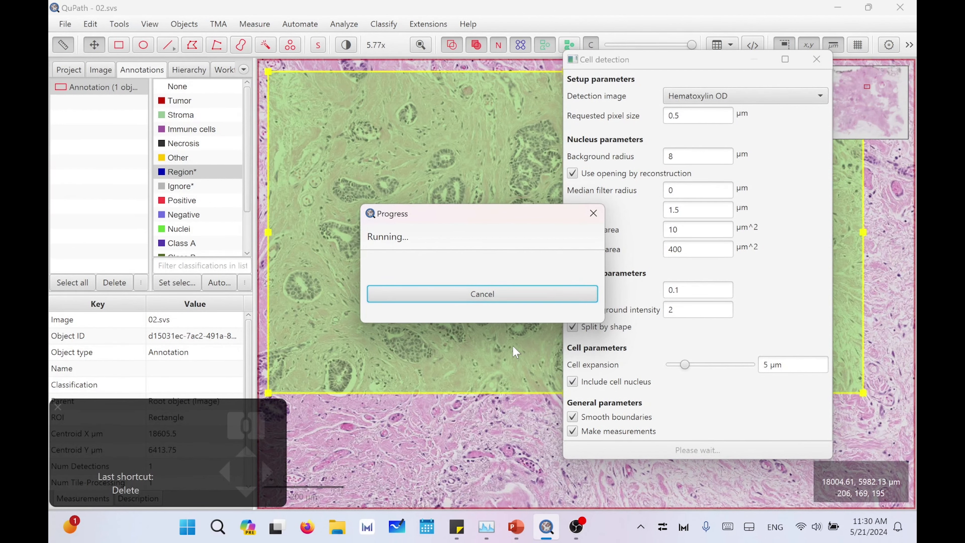
# Inspect the detected cell outlines up close, set the cell expansion to 0.1 µm and rerun the cell detection.
pyautogui.scroll(5, 498, 213)
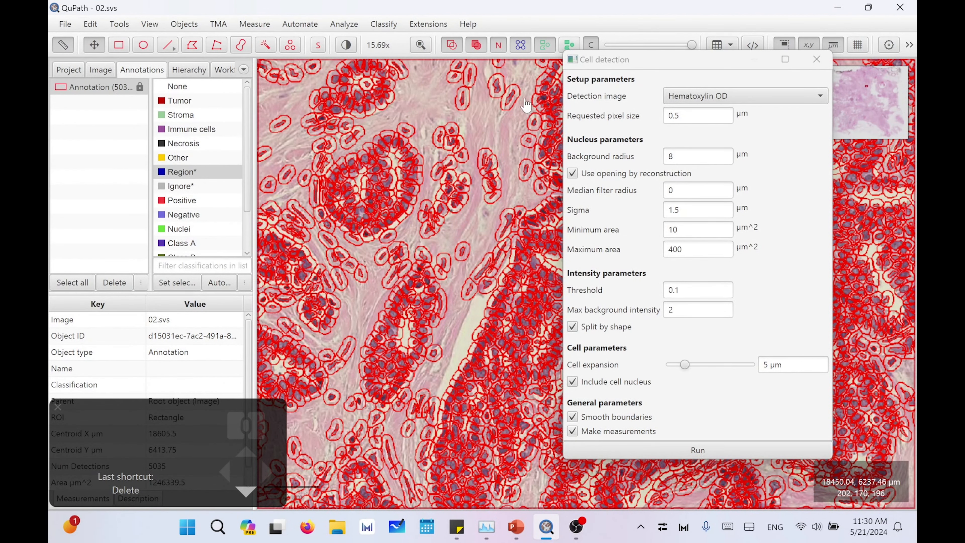
pyautogui.scroll(3, 475, 243)
pyautogui.scroll(-5, 523, 305)
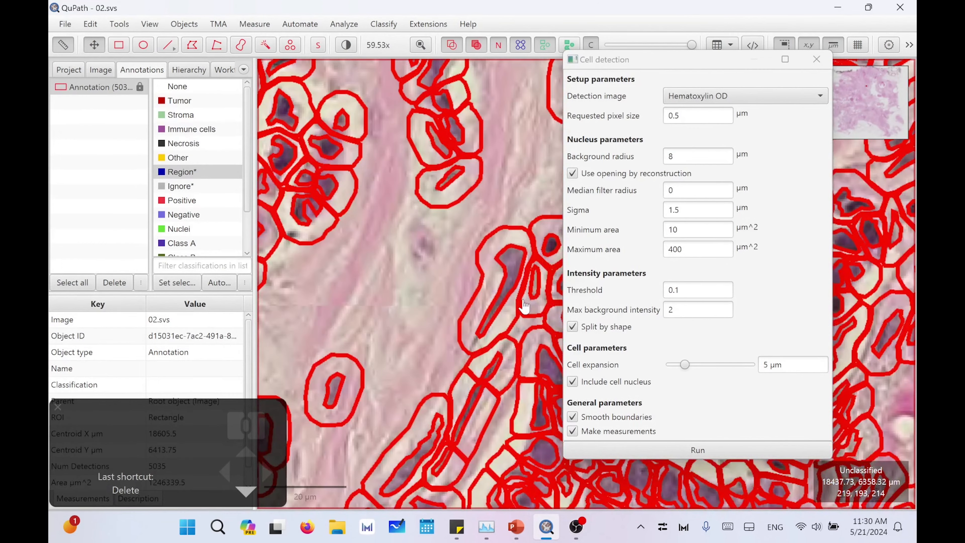
pyautogui.scroll(3, 517, 304)
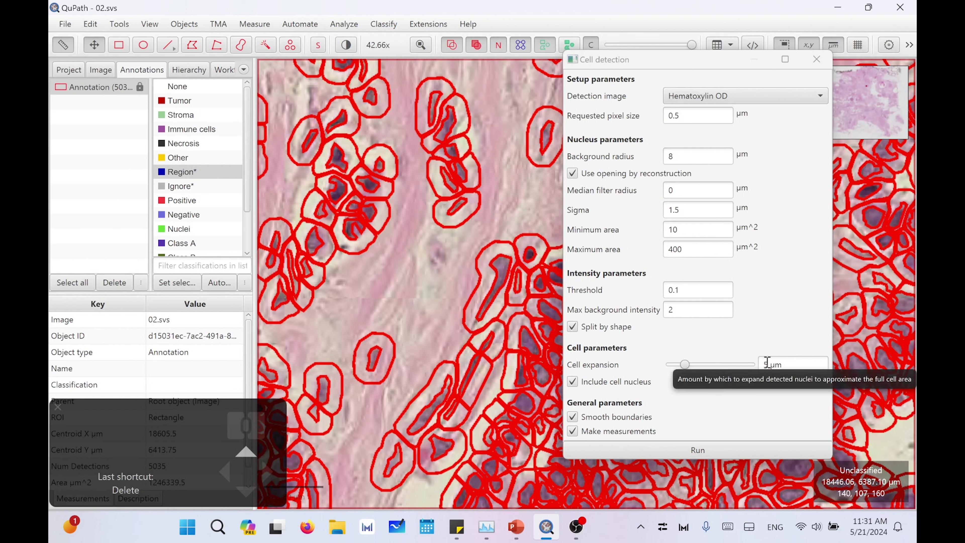
pyautogui.moveTo(689, 369); pyautogui.dragTo(682, 371)
pyautogui.doubleClick(786, 365)
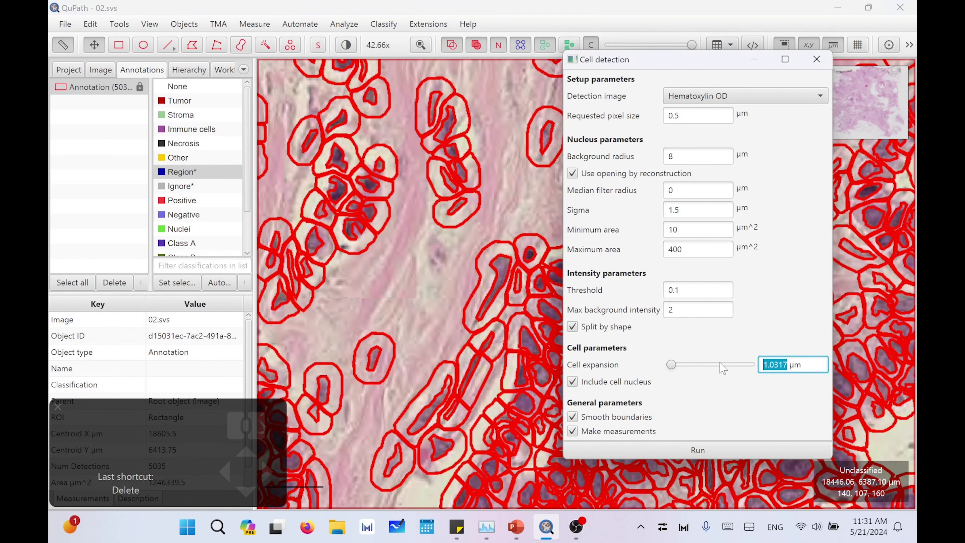
pyautogui.write('0')
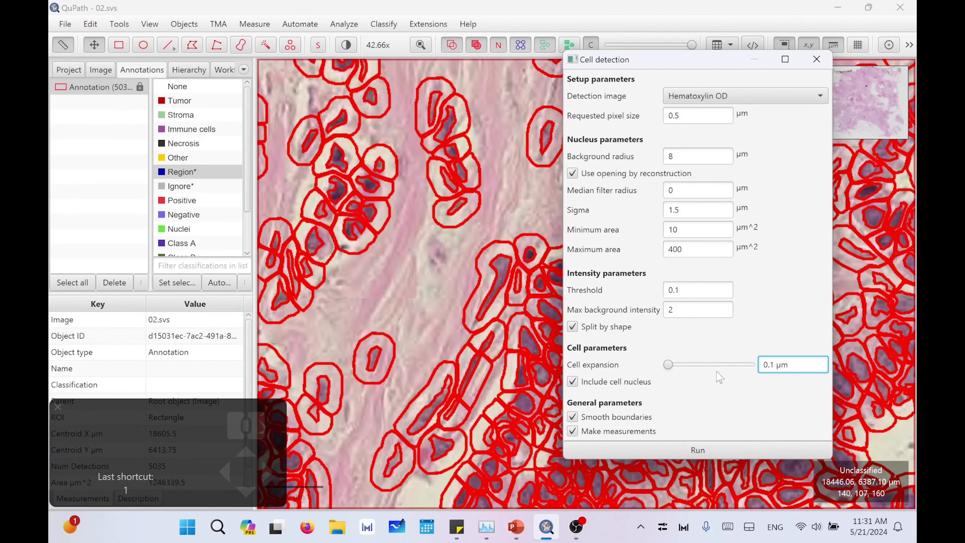
pyautogui.write('.1')
pyautogui.click(684, 450)
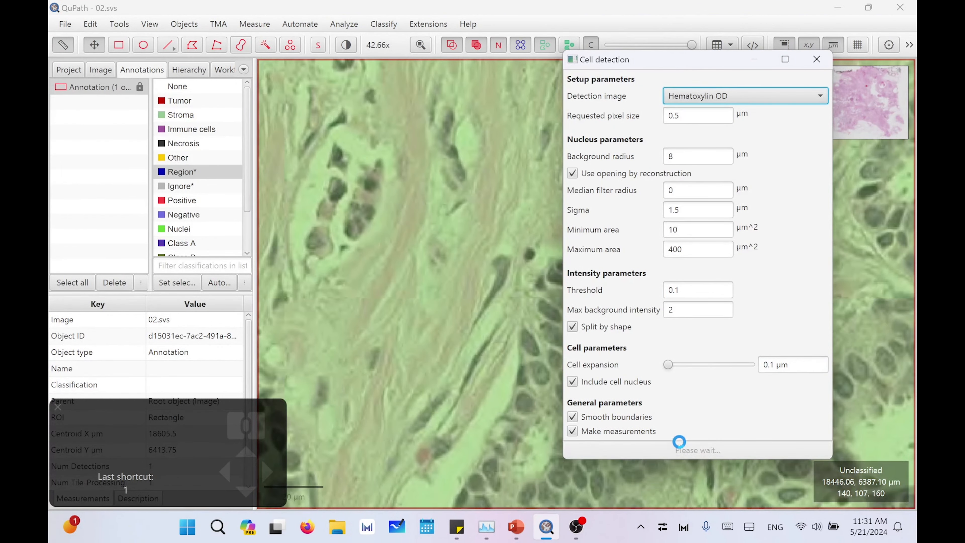
# Draw a smaller rectangular annotation of about 136,000 µm² over the central glands and run cell detection with a 0 µm cell expansion.
pyautogui.scroll(6, 506, 282)
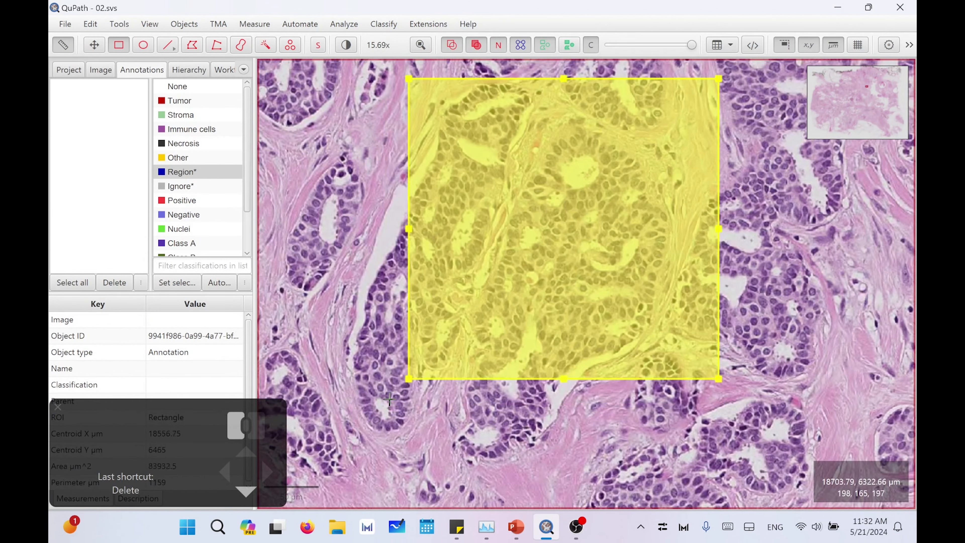
pyautogui.moveTo(406, 411); pyautogui.dragTo(326, 472)
pyautogui.click(344, 24)
pyautogui.click(463, 81)
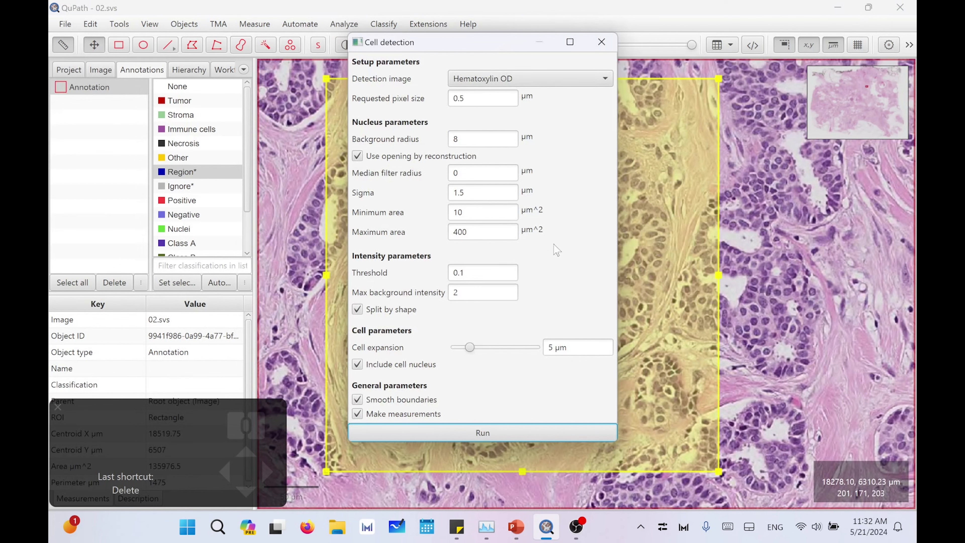
pyautogui.doubleClick(548, 347)
pyautogui.write('0')
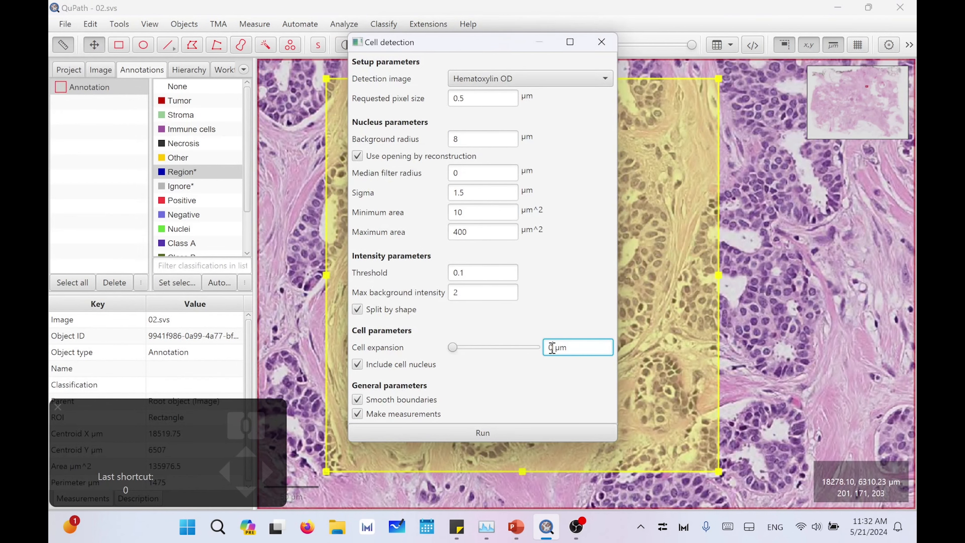
pyautogui.click(517, 426)
pyautogui.moveTo(496, 48); pyautogui.dragTo(206, 19)
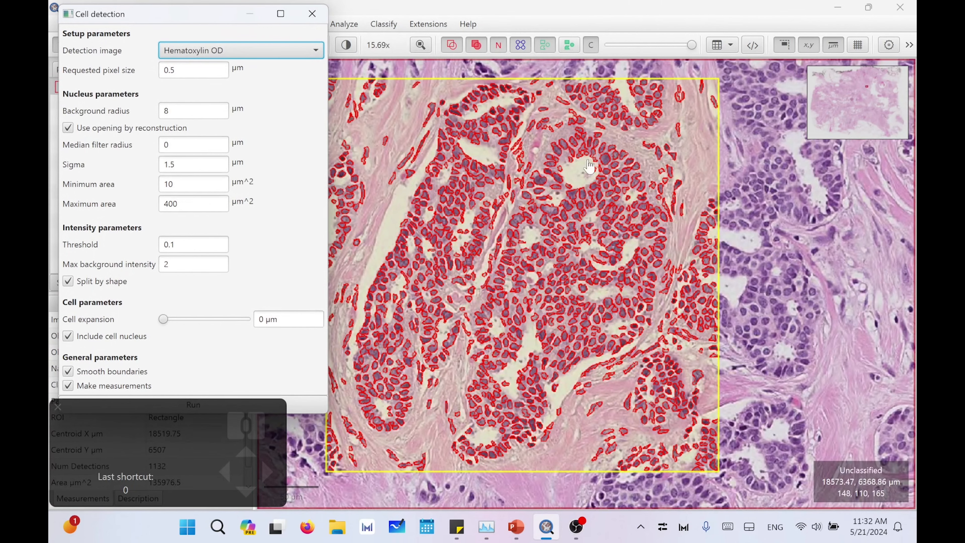
# Inspect the detected nuclei up close, set the intensity threshold to 0.2 and rerun the cell detection.
pyautogui.scroll(5, 550, 304)
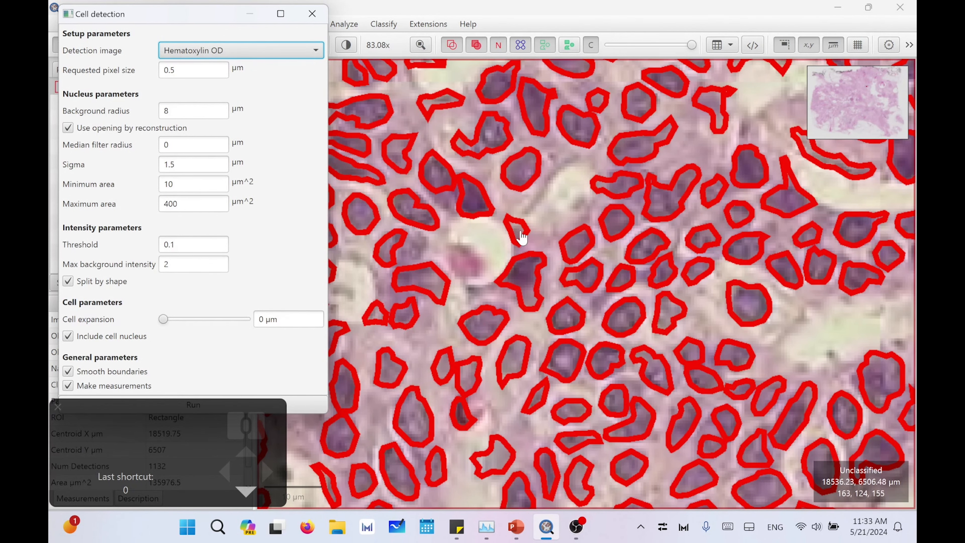
pyautogui.moveTo(538, 215); pyautogui.dragTo(519, 340)
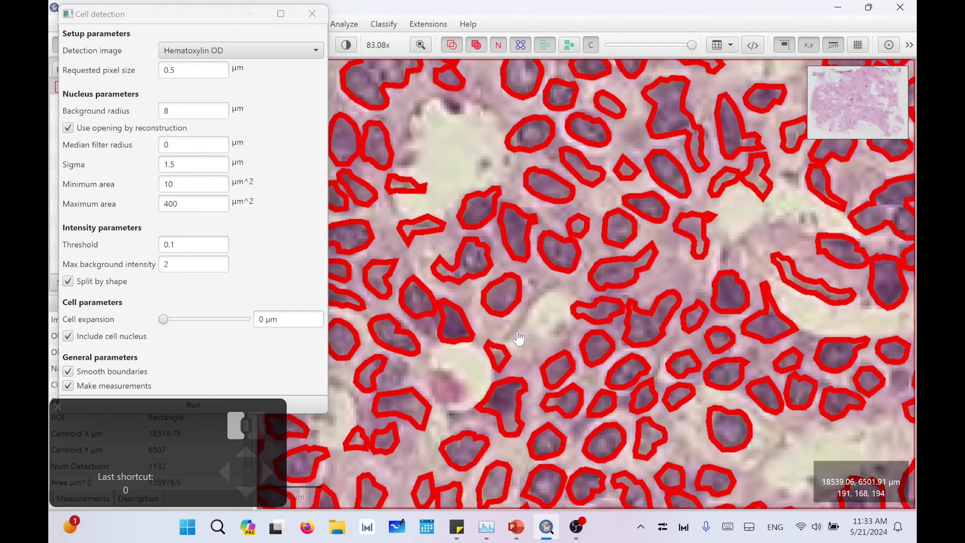
pyautogui.click(68, 246)
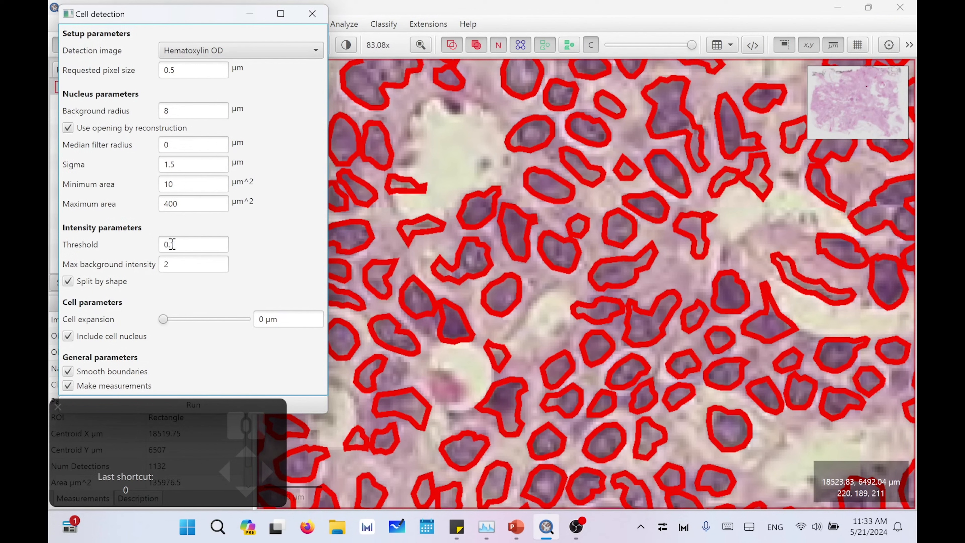
pyautogui.moveTo(173, 244); pyautogui.dragTo(183, 245)
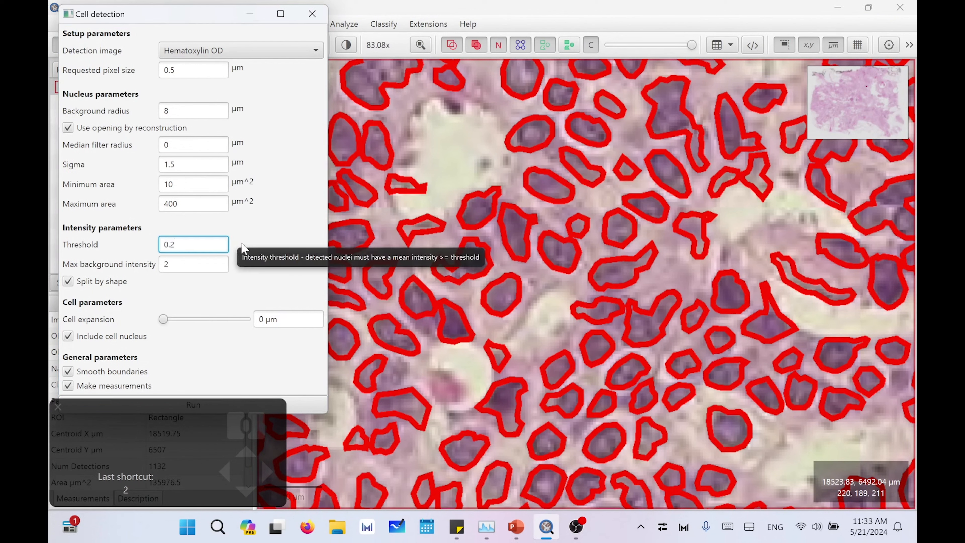
pyautogui.click(307, 405)
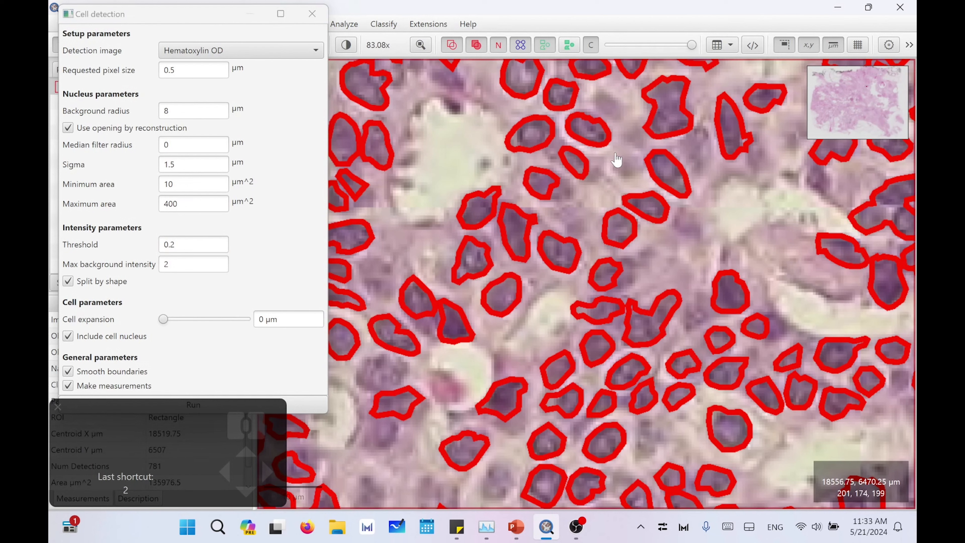
# Set the minimum nucleus area to 50 µm² and rerun the cell detection.
pyautogui.click(302, 263)
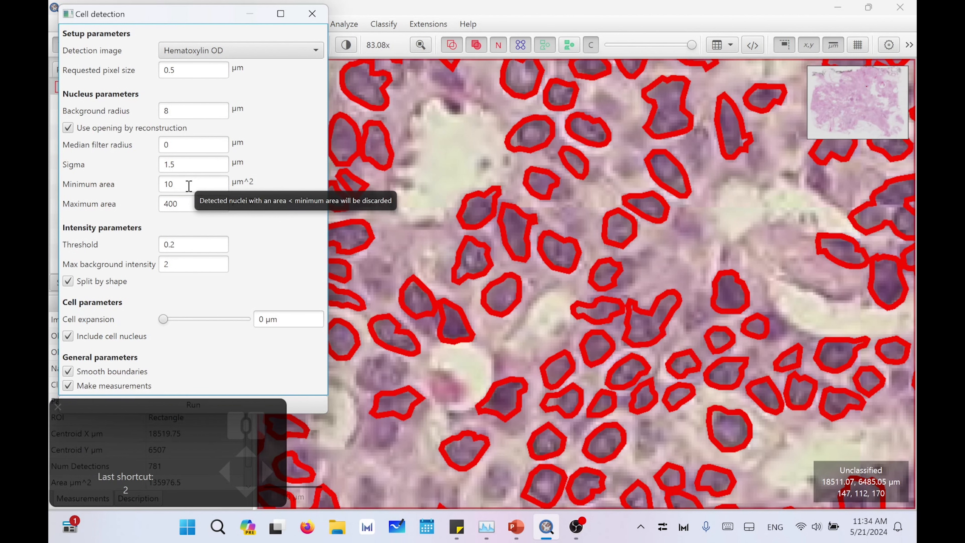
pyautogui.doubleClick(166, 184)
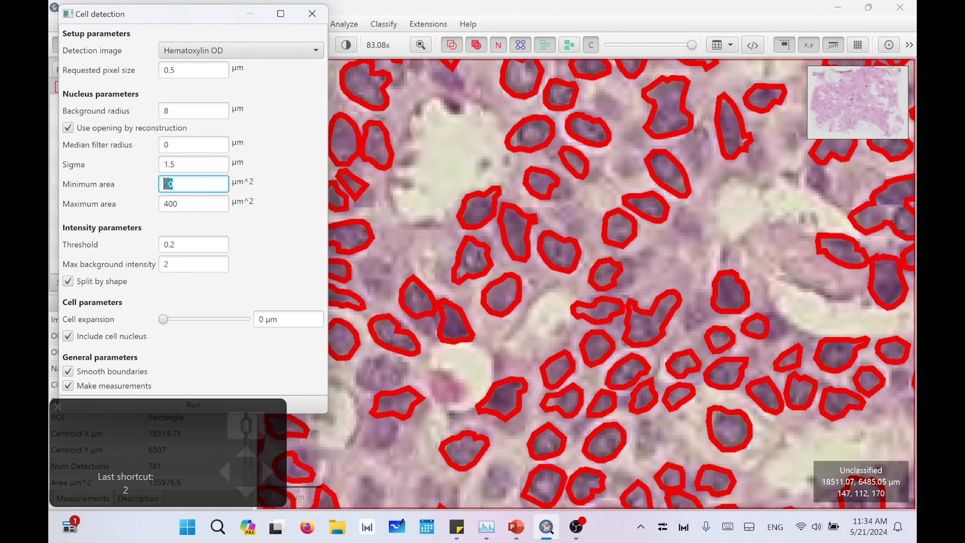
pyautogui.write('50')
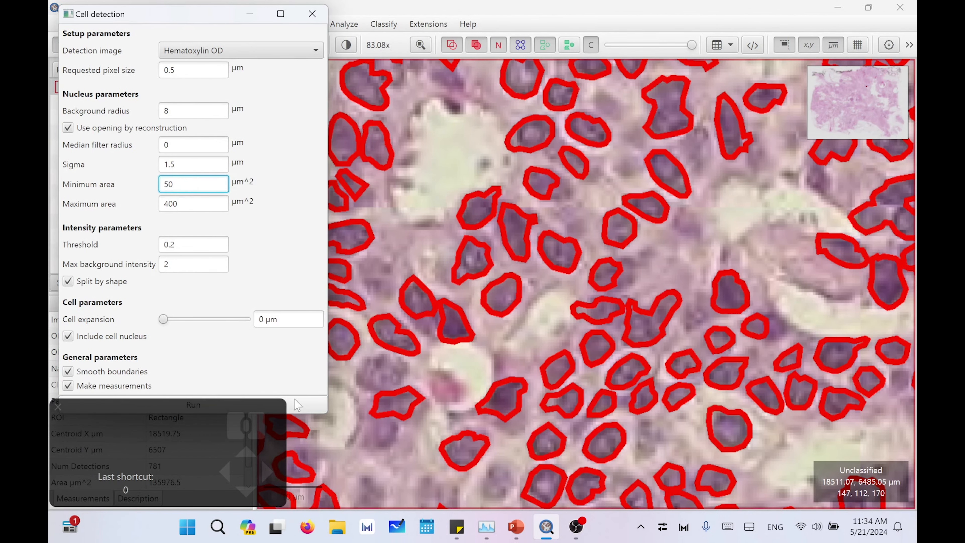
pyautogui.click(294, 404)
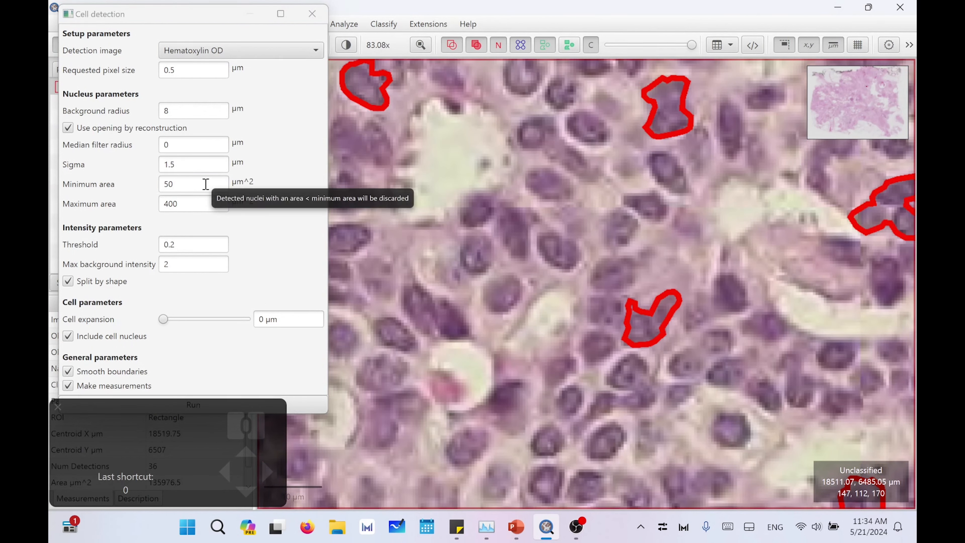
# Set the minimum nucleus area to 25 µm² and rerun the cell detection.
pyautogui.click(169, 184)
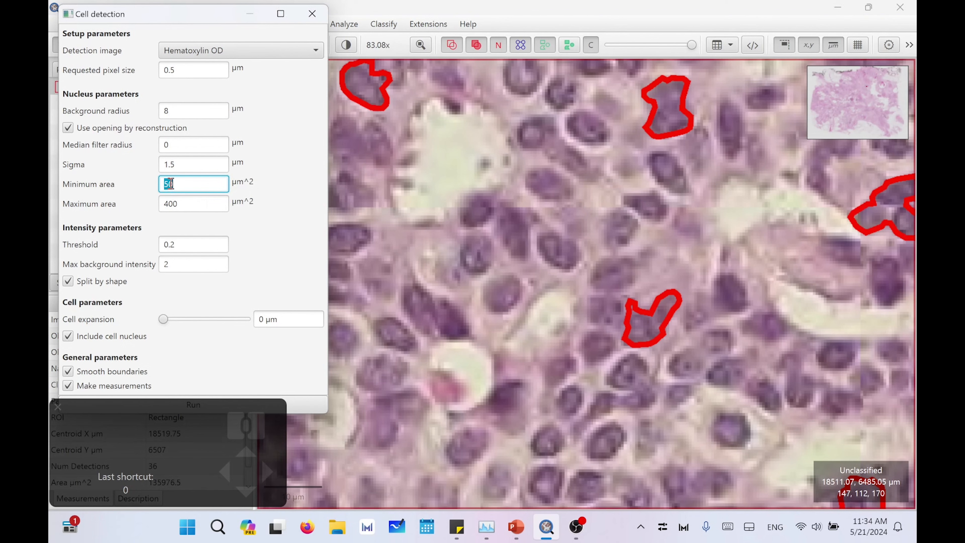
pyautogui.write('25')
pyautogui.press('Return')
# Set the background radius to 8 µm and rerun the cell detection.
pyautogui.scroll(-3, 669, 289)
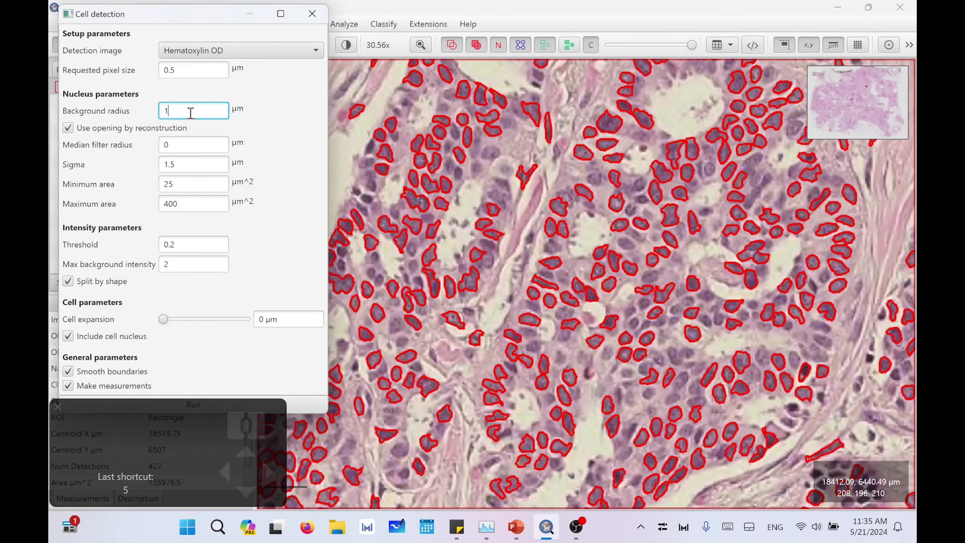
pyautogui.write('8')
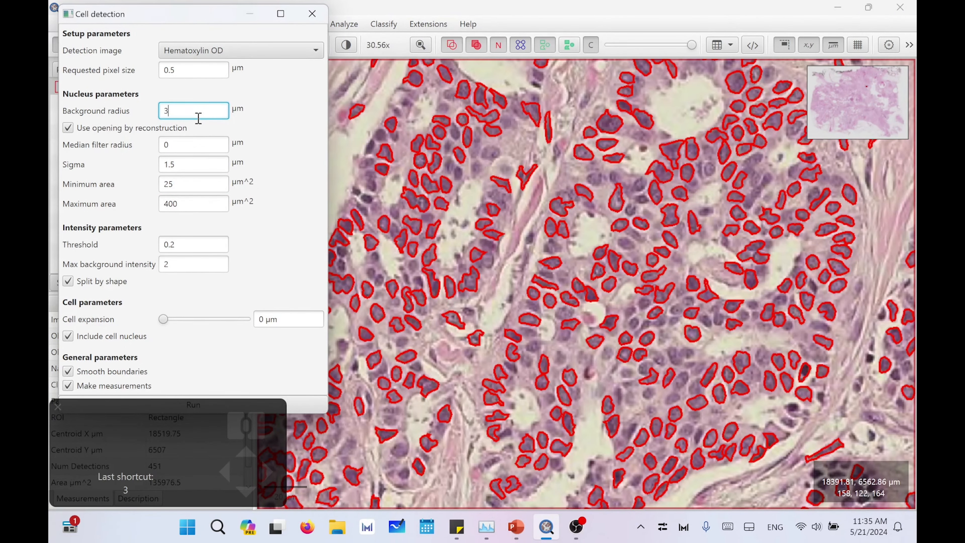
pyautogui.press('Return')
# Set the cell expansion to 2 µm, rerun the cell detection and inspect the expanded cell outlines up close.
pyautogui.moveTo(263, 321); pyautogui.dragTo(255, 322)
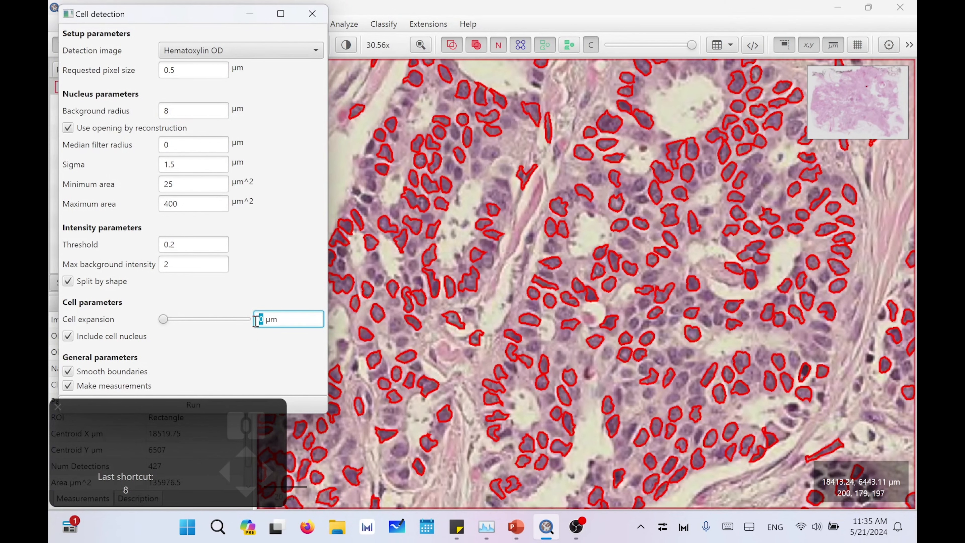
pyautogui.write('2')
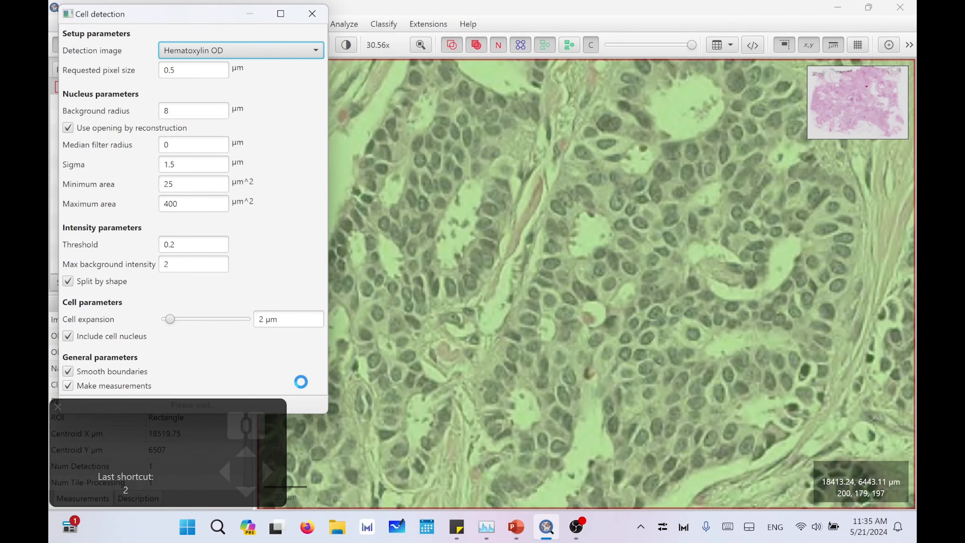
pyautogui.scroll(5, 539, 160)
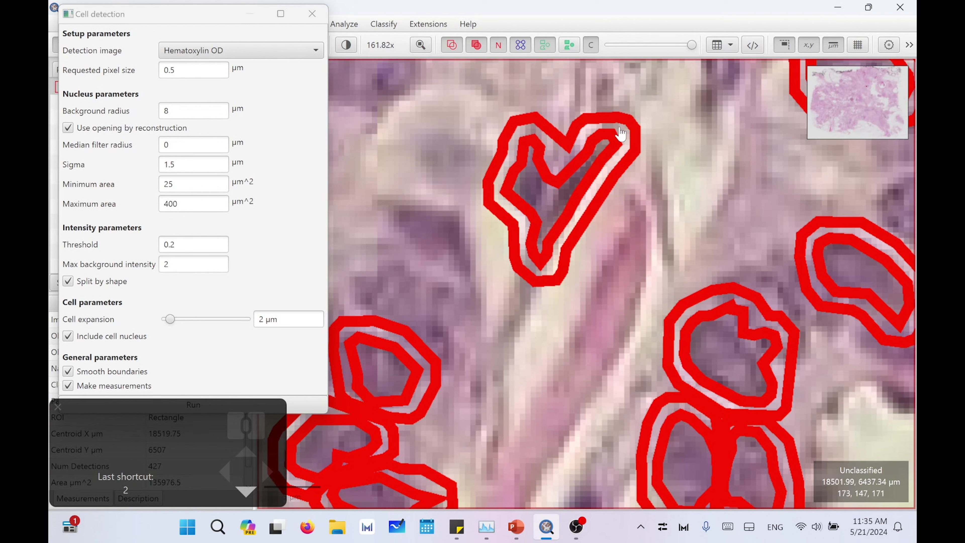
# Exclude the cell nucleus from the results and rerun the cell detection.
pyautogui.click(70, 340)
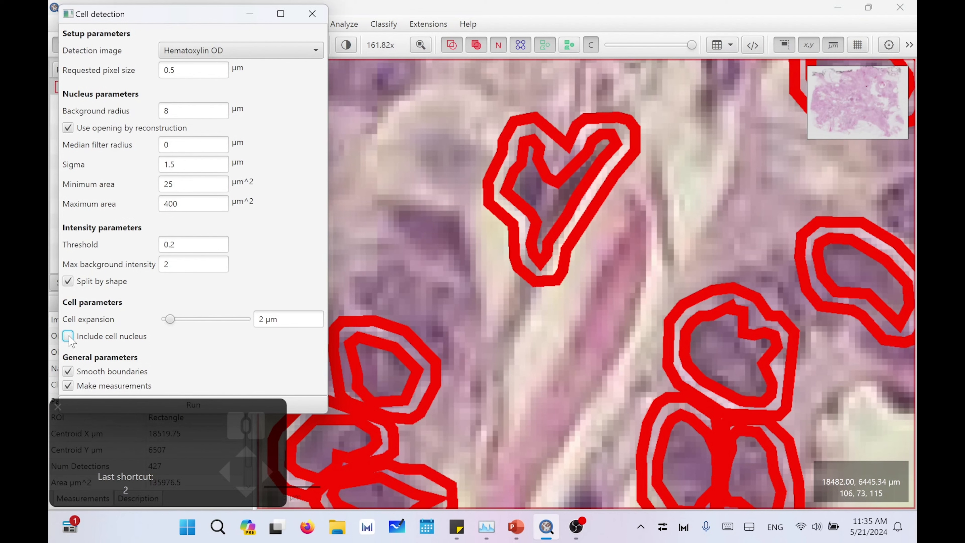
pyautogui.click(306, 405)
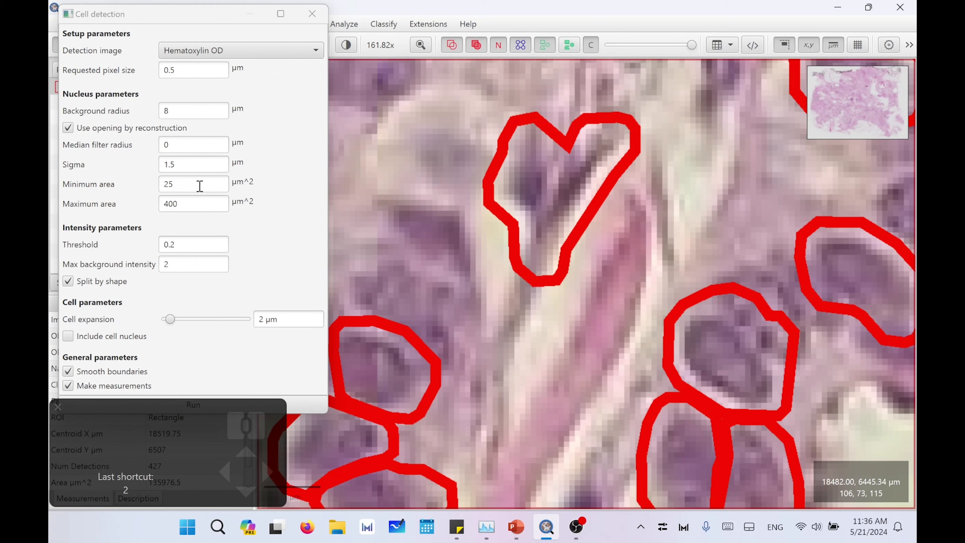
pyautogui.moveTo(200, 186)
# Set the cell expansion to 0 µm, include the cell nucleus and rerun the cell detection over the annotation.
pyautogui.moveTo(170, 321); pyautogui.dragTo(162, 323)
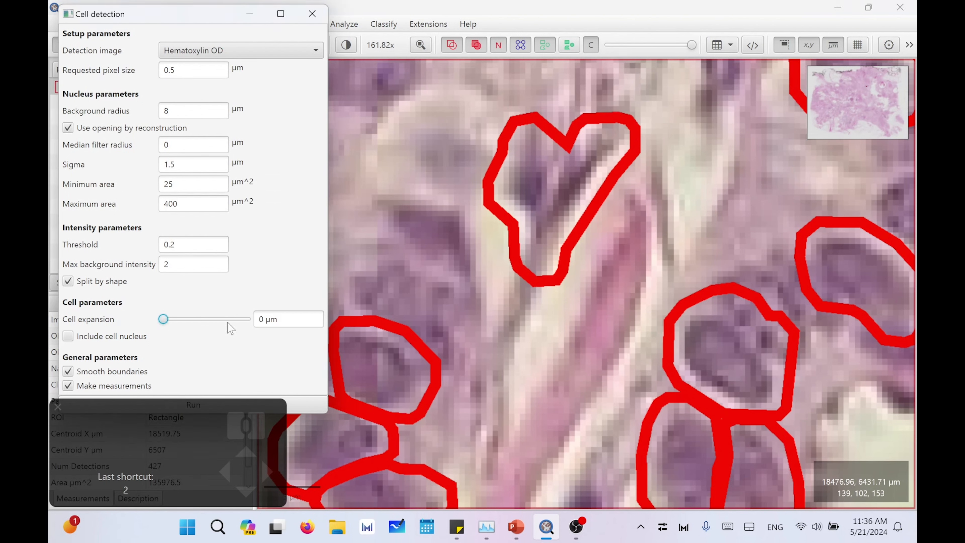
pyautogui.click(69, 336)
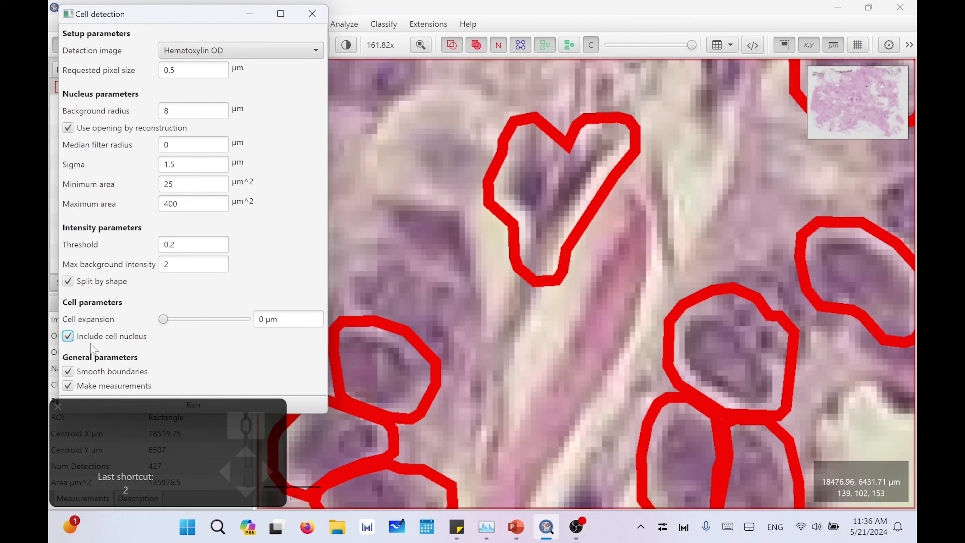
pyautogui.click(285, 405)
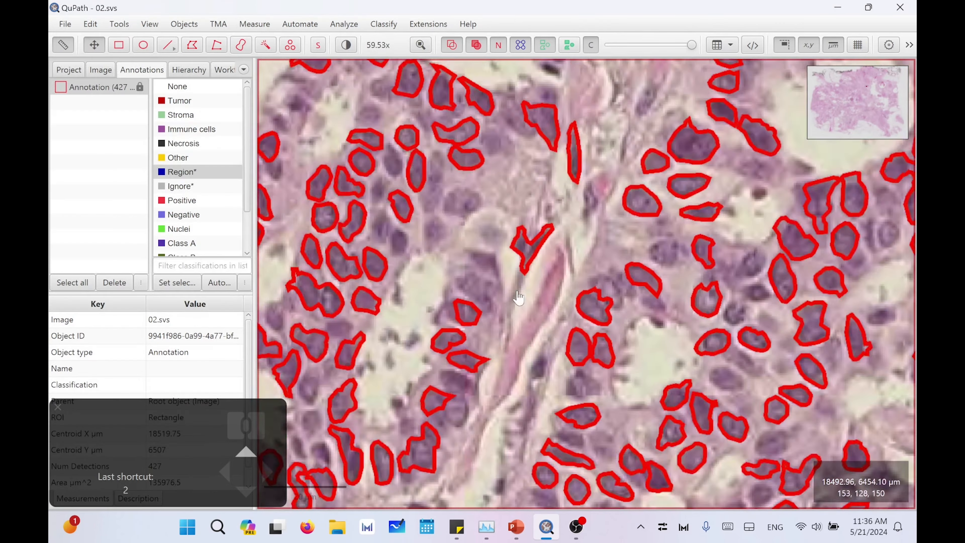
pyautogui.scroll(-8, 517, 298)
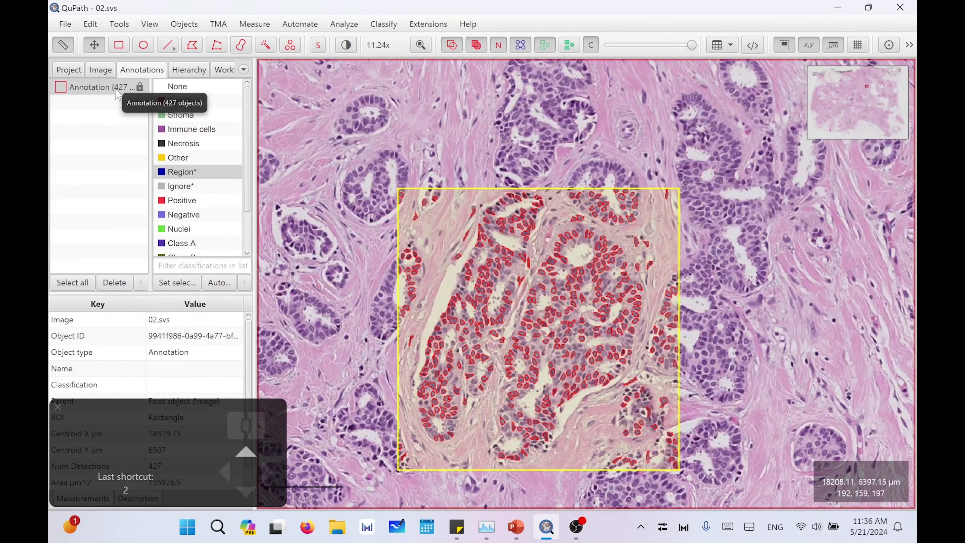
# Expand the annotation in the object hierarchy, browse its detections and examine one detected nucleus on the slide.
pyautogui.click(189, 70)
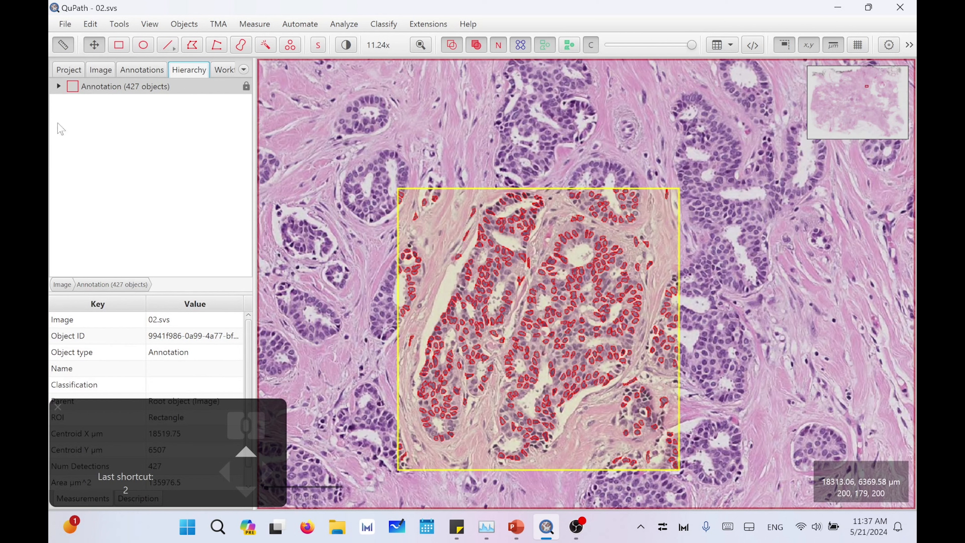
pyautogui.click(59, 87)
pyautogui.scroll(-10, 141, 184)
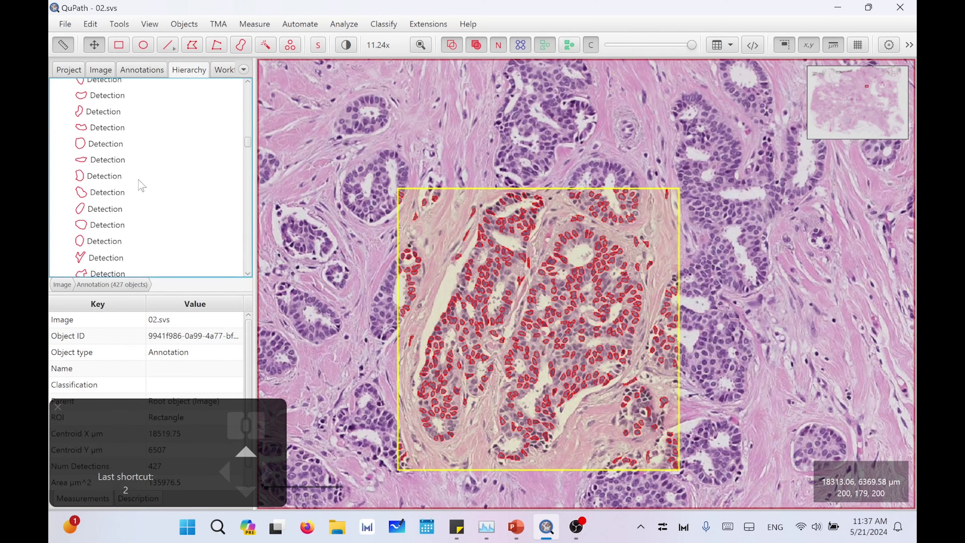
pyautogui.scroll(-4, 141, 185)
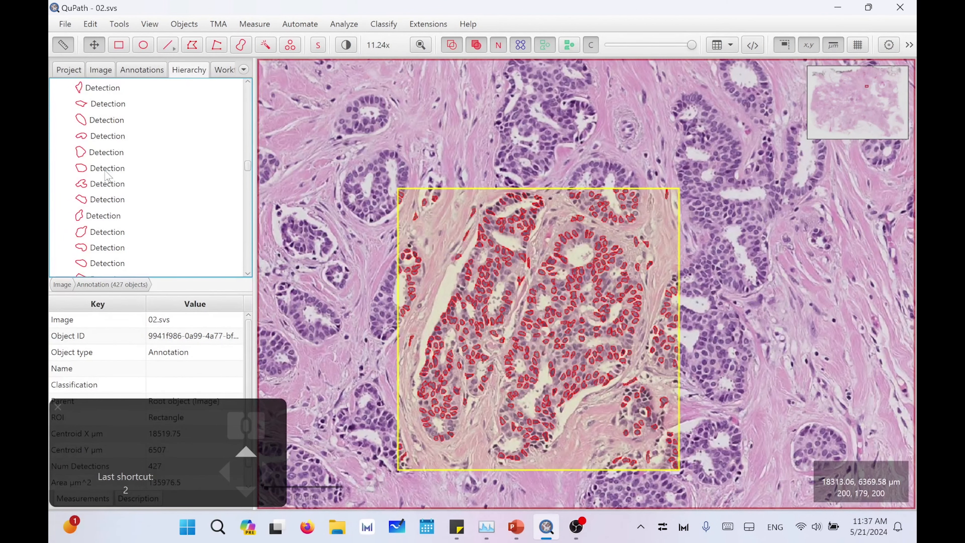
pyautogui.click(125, 170)
pyautogui.scroll(-10, 592, 288)
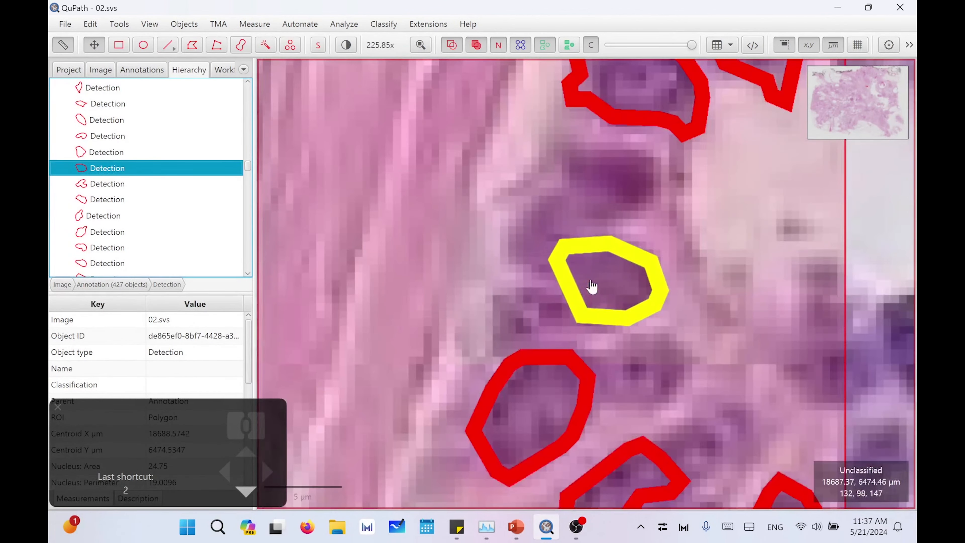
pyautogui.scroll(3, 592, 287)
pyautogui.scroll(5, 116, 214)
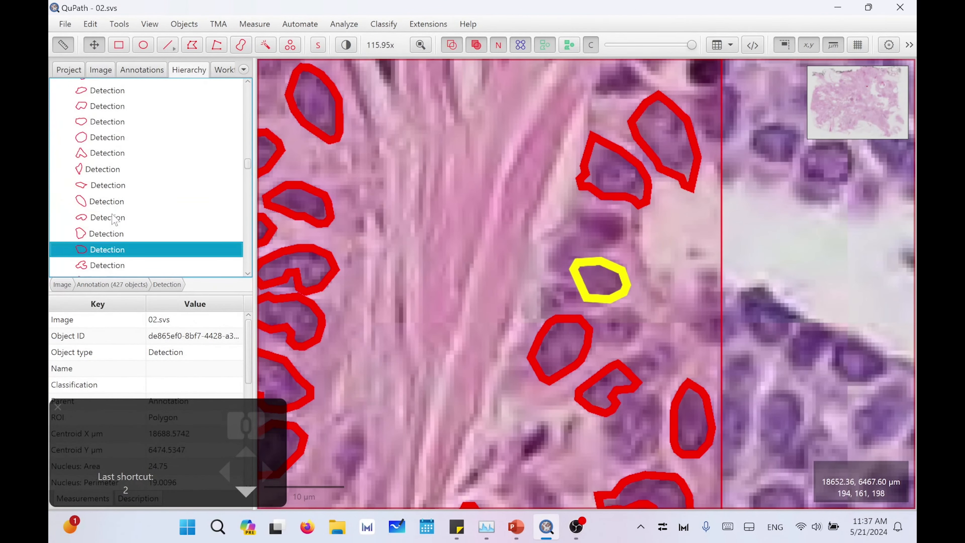
# Delete the thin elongated detection at the annotation's upper edge near its right corner and reselect the annotation.
pyautogui.scroll(5, 116, 214)
pyautogui.click(100, 137)
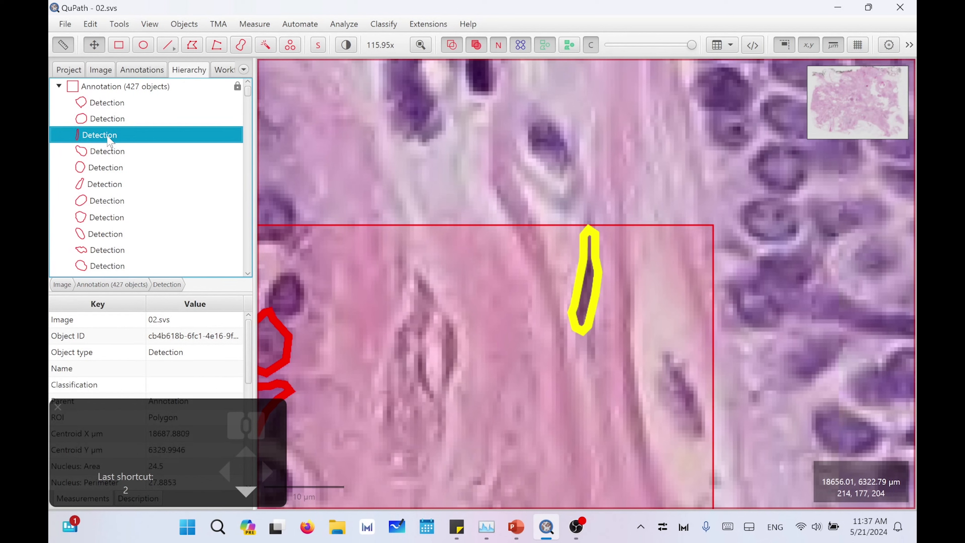
pyautogui.press('Delete')
pyautogui.click(523, 285)
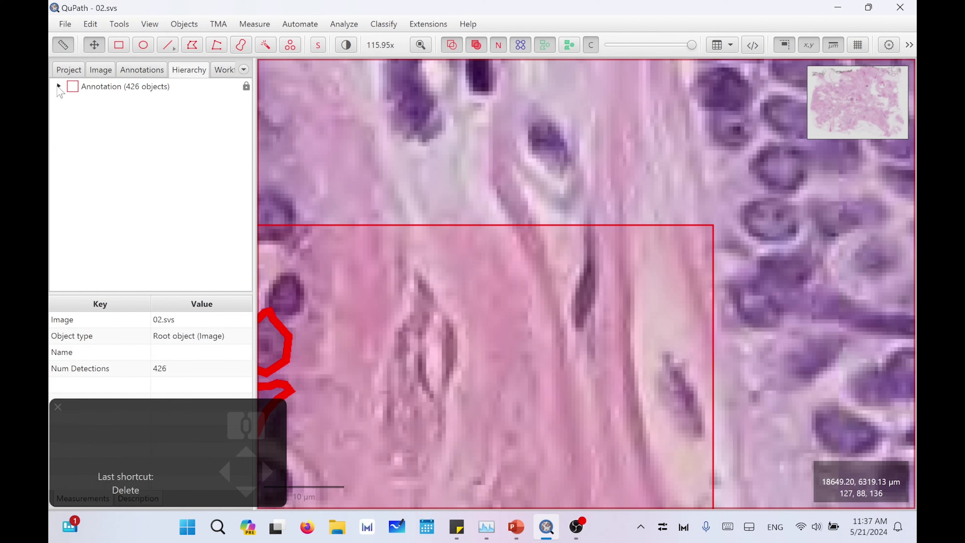
pyautogui.click(59, 86)
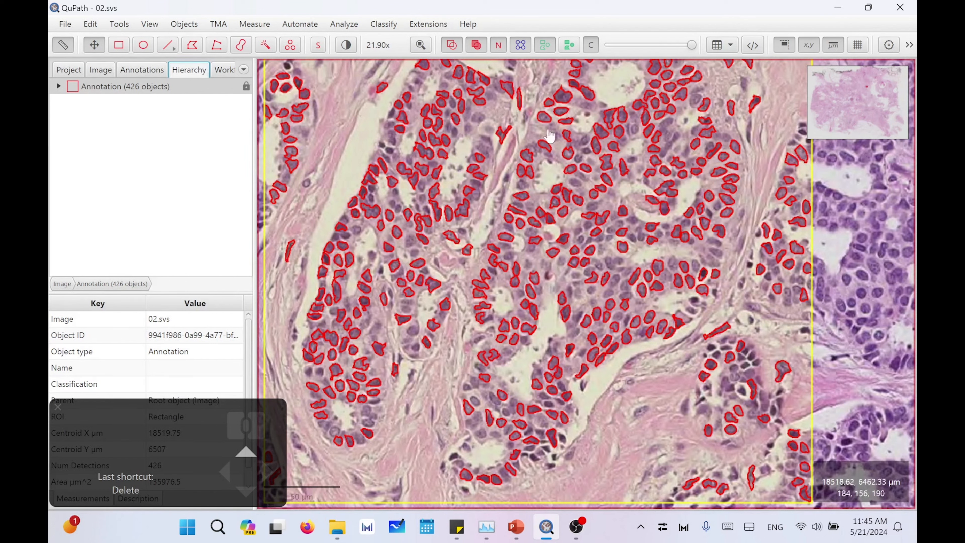
# Show the detection measurements table and examine the nucleus area, perimeter, circularity and caliper columns.
pyautogui.click(253, 23)
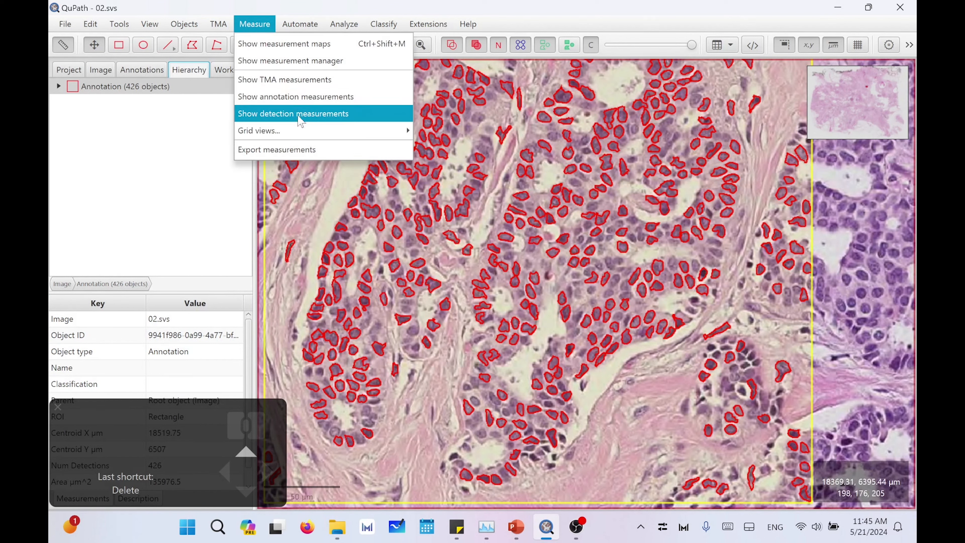
pyautogui.click(290, 115)
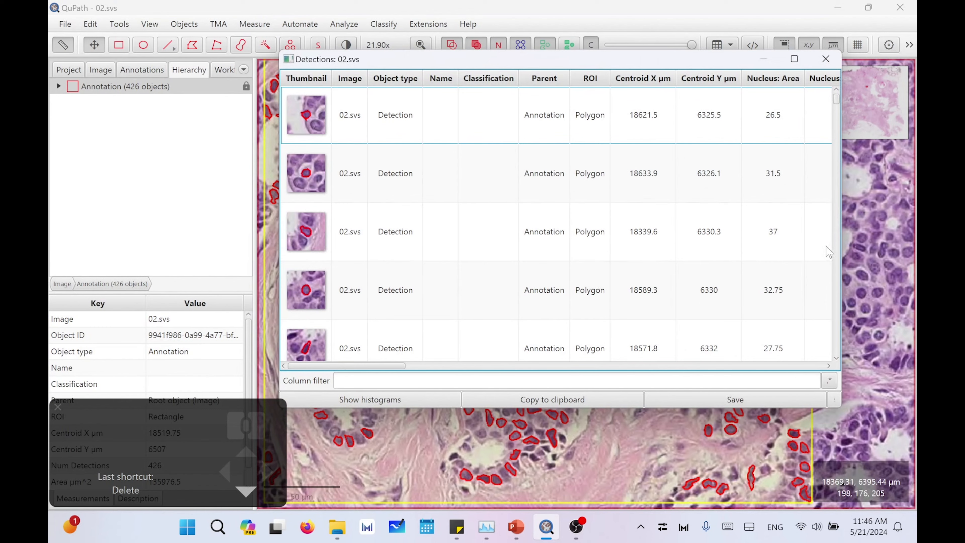
pyautogui.moveTo(401, 365); pyautogui.dragTo(473, 369)
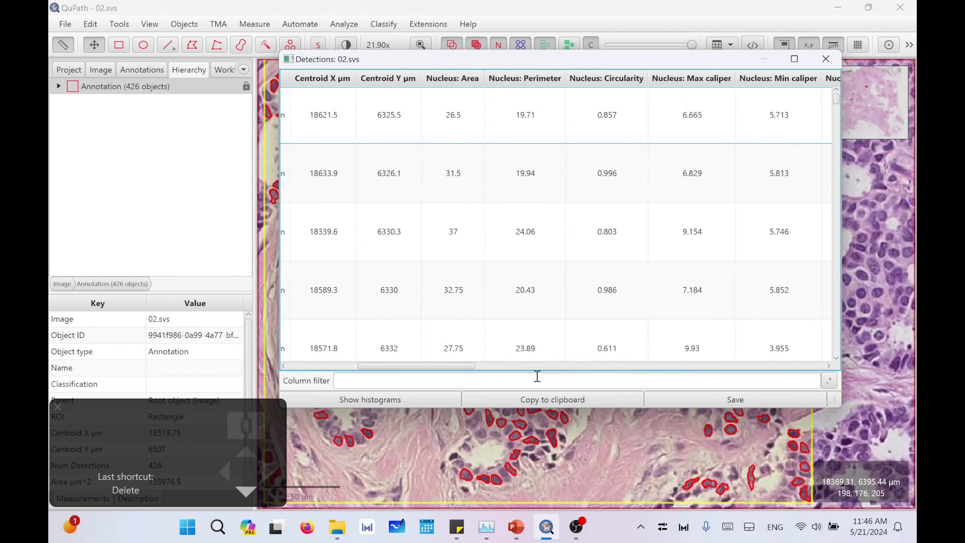
# Save the detection measurements as Sample.txt in the Project_01_Students folder.
pyautogui.click(690, 404)
pyautogui.write('Sample')
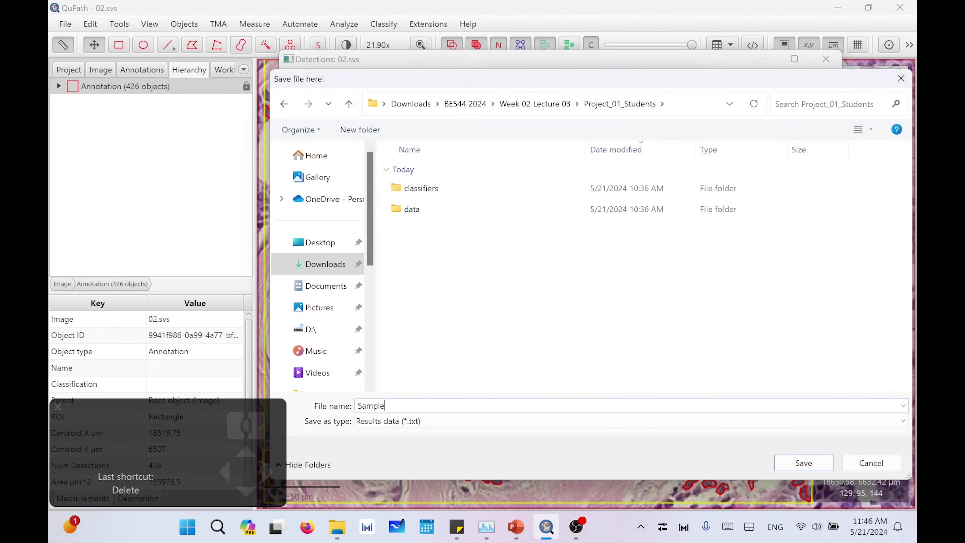
pyautogui.write('.txt')
pyautogui.click(803, 463)
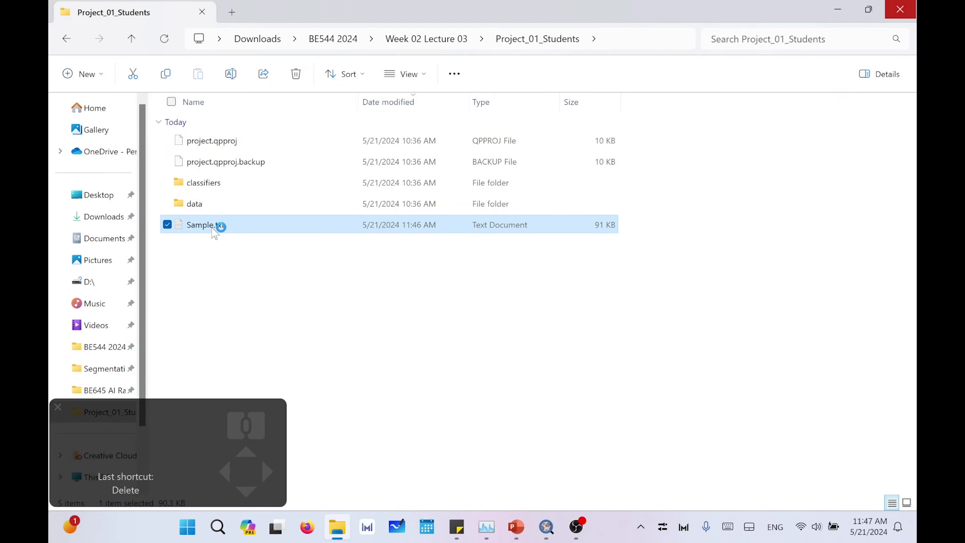
# Open Sample.txt from the project folder in Notepad and examine the exported detection rows.
pyautogui.doubleClick(206, 225)
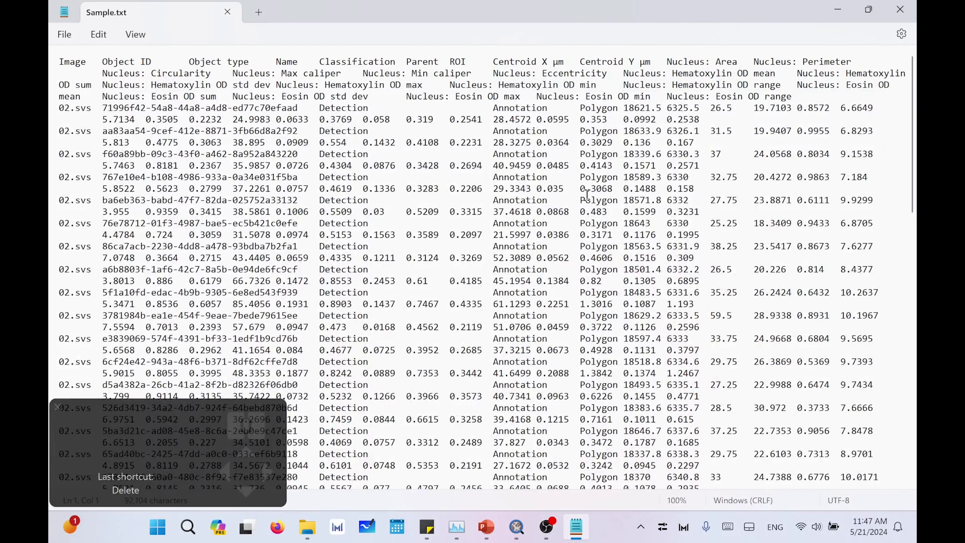
pyautogui.scroll(-3, 456, 266)
pyautogui.scroll(-20, 591, 192)
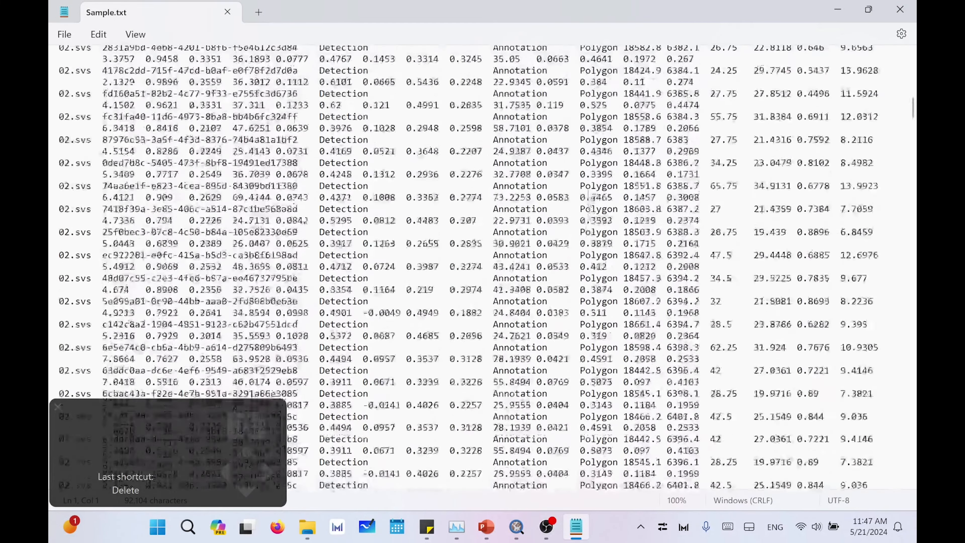
pyautogui.scroll(-3, 591, 192)
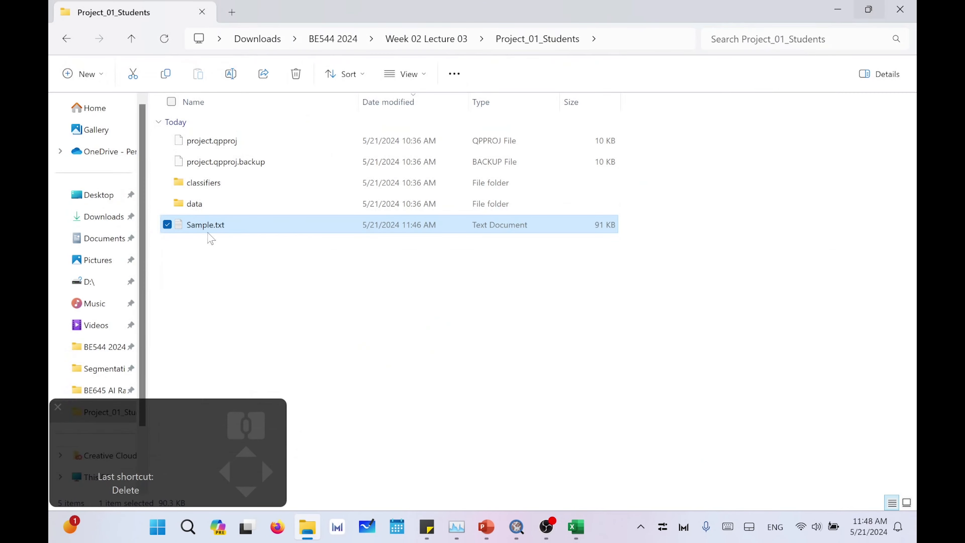
# Open Sample.txt in Excel and examine the exported measurement columns and rows.
pyautogui.moveTo(208, 228); pyautogui.dragTo(277, 297)
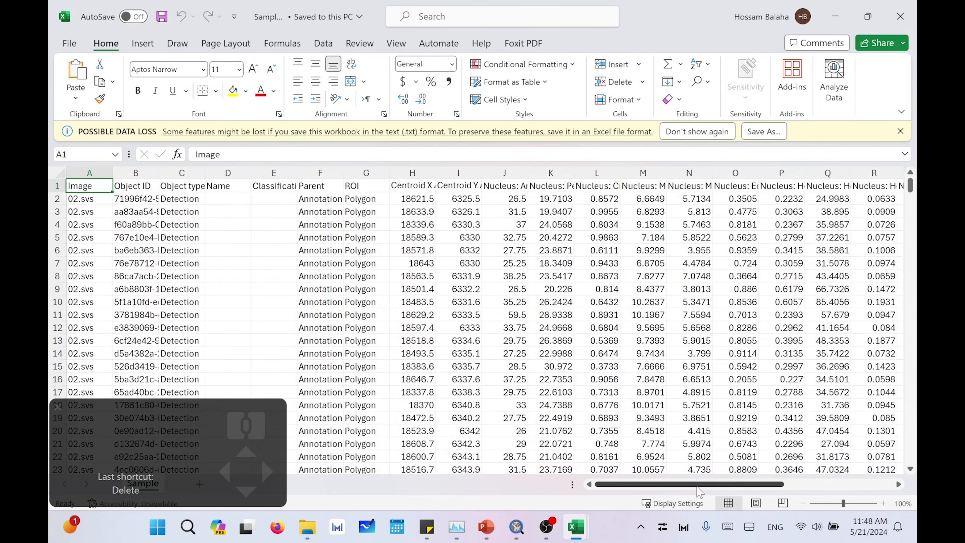
pyautogui.hscroll(5, 694, 456)
pyautogui.scroll(-20, 712, 342)
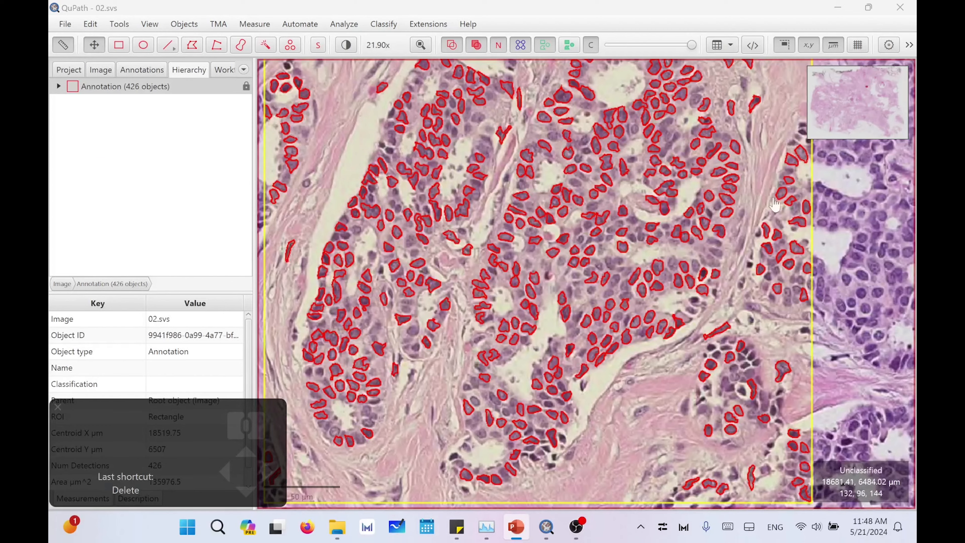
# Delete the existing rectangular annotation together with all the nucleus detections inside it.
pyautogui.click(123, 92)
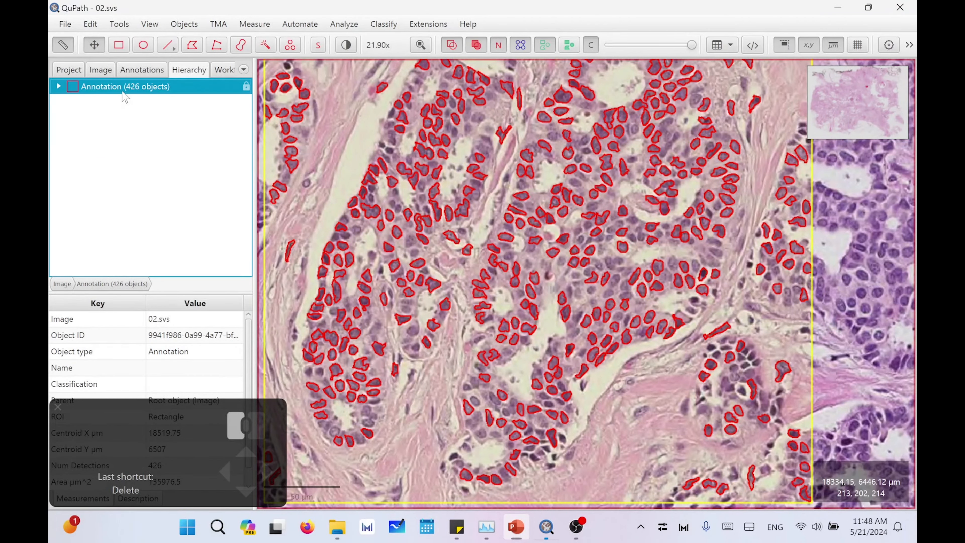
pyautogui.press('Delete')
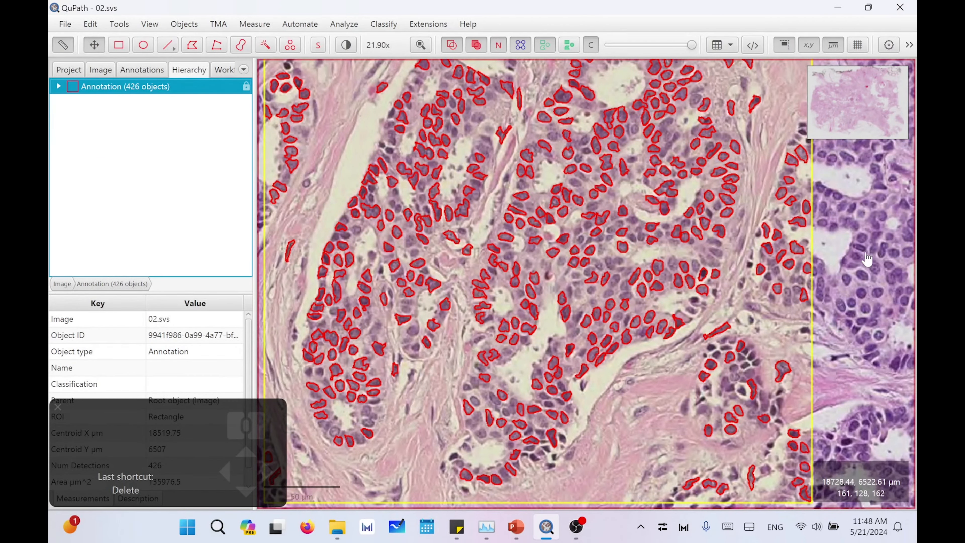
pyautogui.moveTo(792, 334); pyautogui.dragTo(790, 334)
pyautogui.press('Delete')
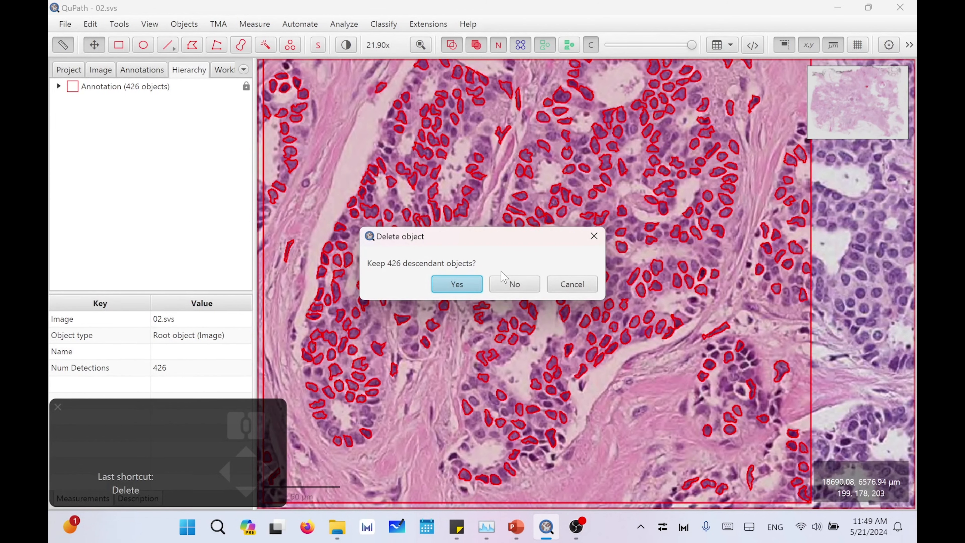
pyautogui.click(515, 286)
# Draw a large rectangular annotation around the central gland cluster and run Positive cell detection on Hematoxylin OD with 5 µm cell expansion.
pyautogui.scroll(5, 547, 337)
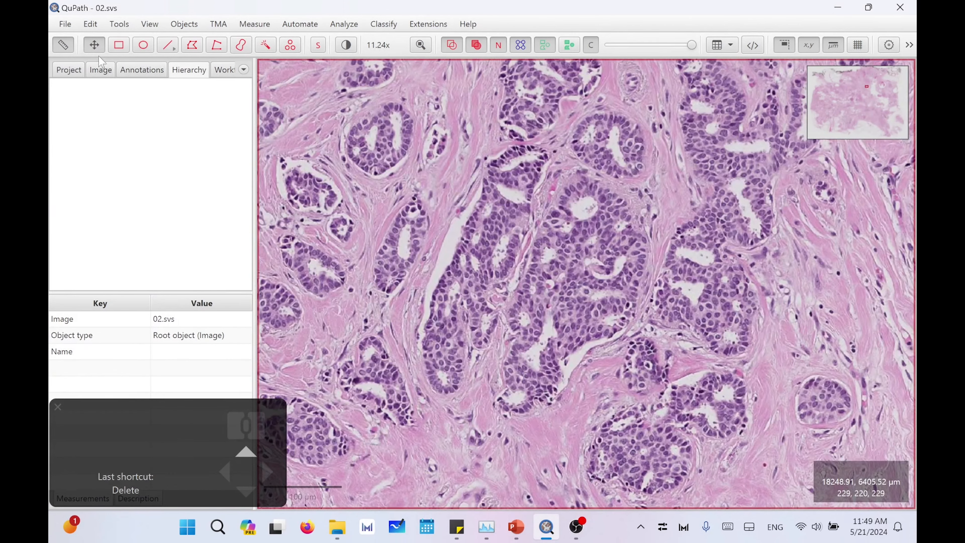
pyautogui.moveTo(338, 104); pyautogui.dragTo(776, 465)
pyautogui.click(344, 23)
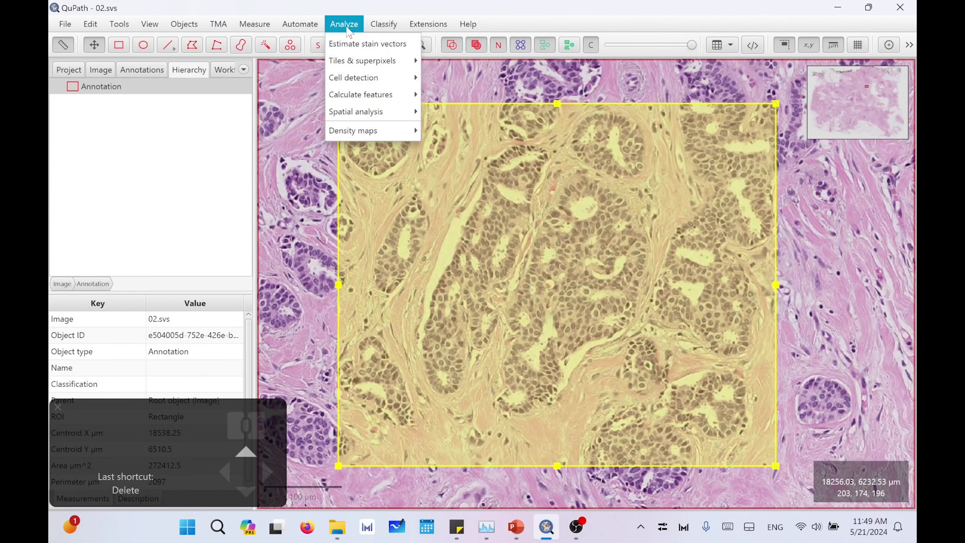
pyautogui.moveTo(363, 78)
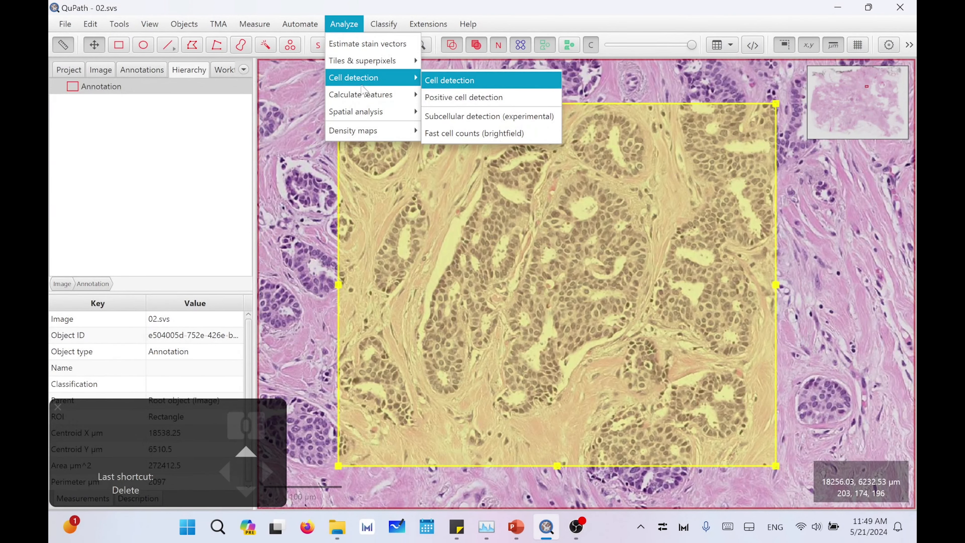
pyautogui.click(463, 98)
pyautogui.moveTo(467, 34); pyautogui.dragTo(706, 52)
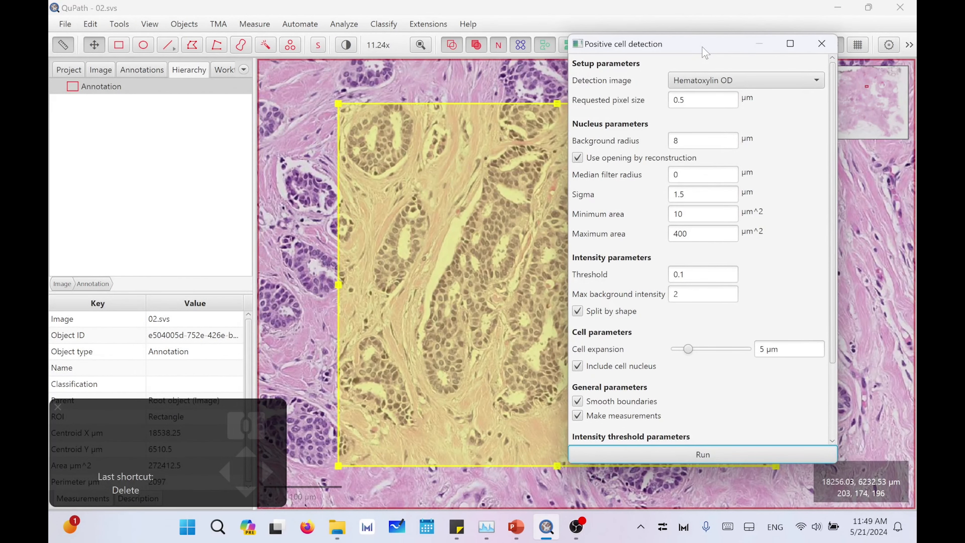
pyautogui.scroll(-5, 701, 327)
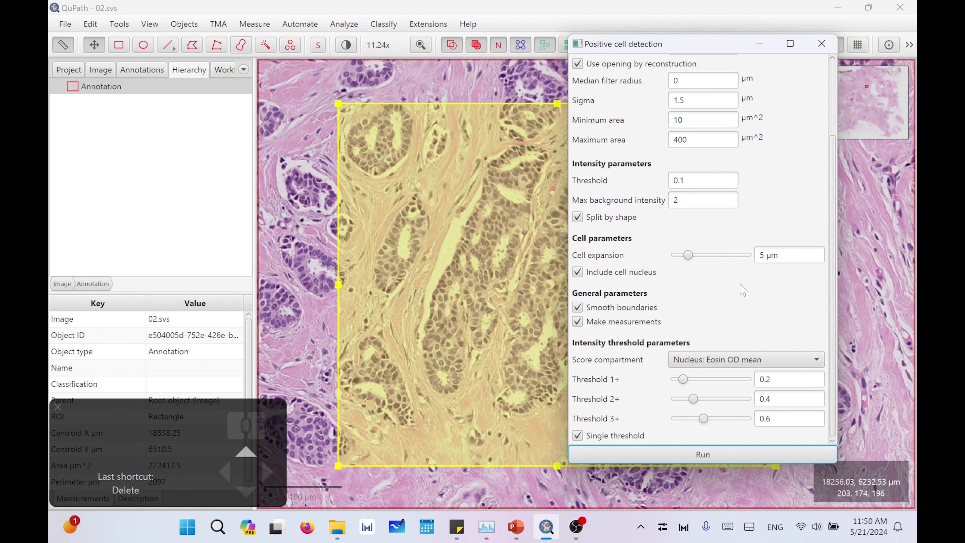
pyautogui.scroll(3, 743, 290)
pyautogui.scroll(-4, 743, 290)
pyautogui.click(723, 455)
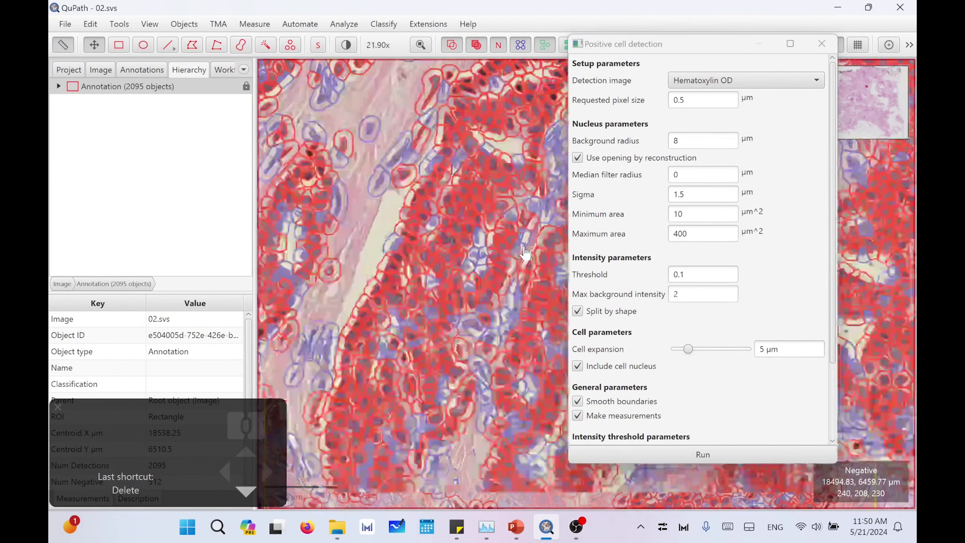
# Rerun Positive cell detection on the annotation with the cell expansion set to 0 µm.
pyautogui.scroll(5, 526, 253)
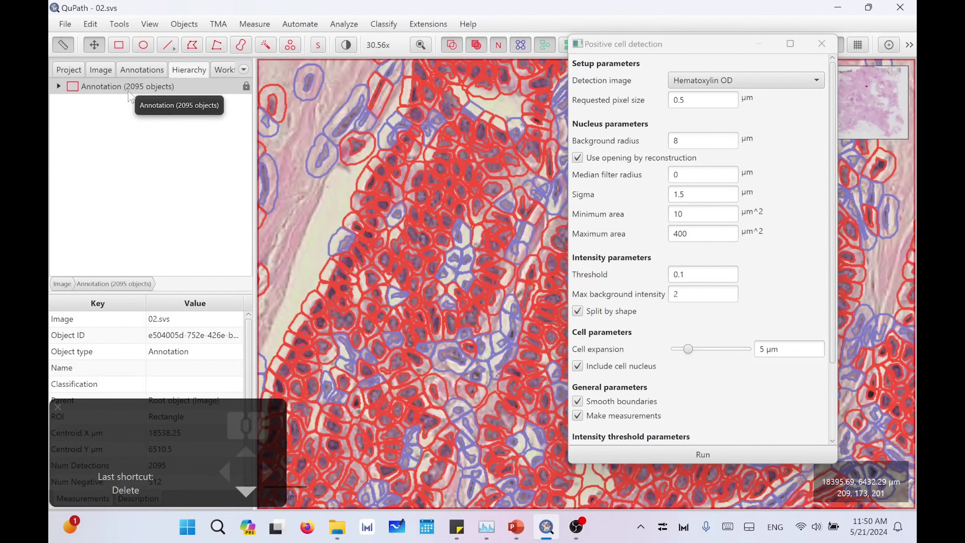
pyautogui.doubleClick(68, 87)
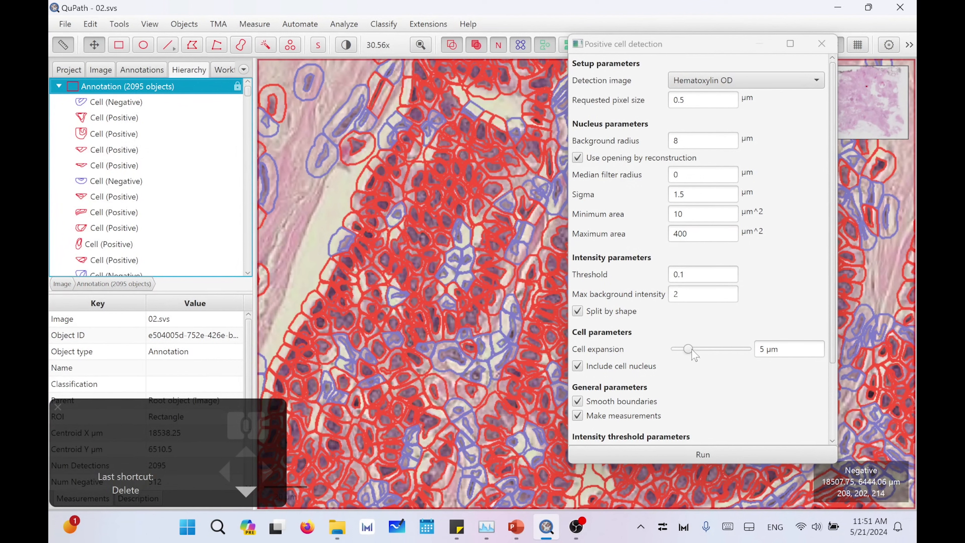
pyautogui.moveTo(688, 350); pyautogui.dragTo(639, 356)
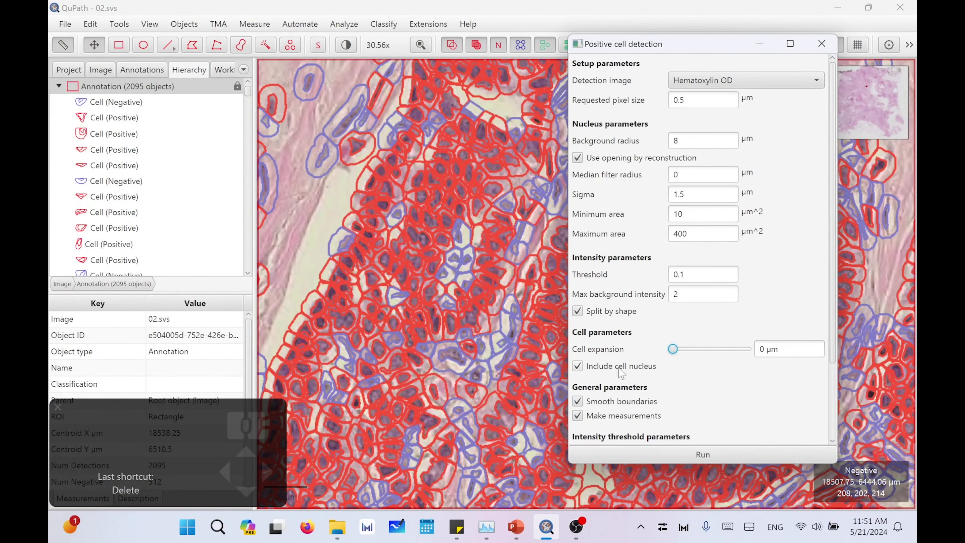
pyautogui.click(684, 455)
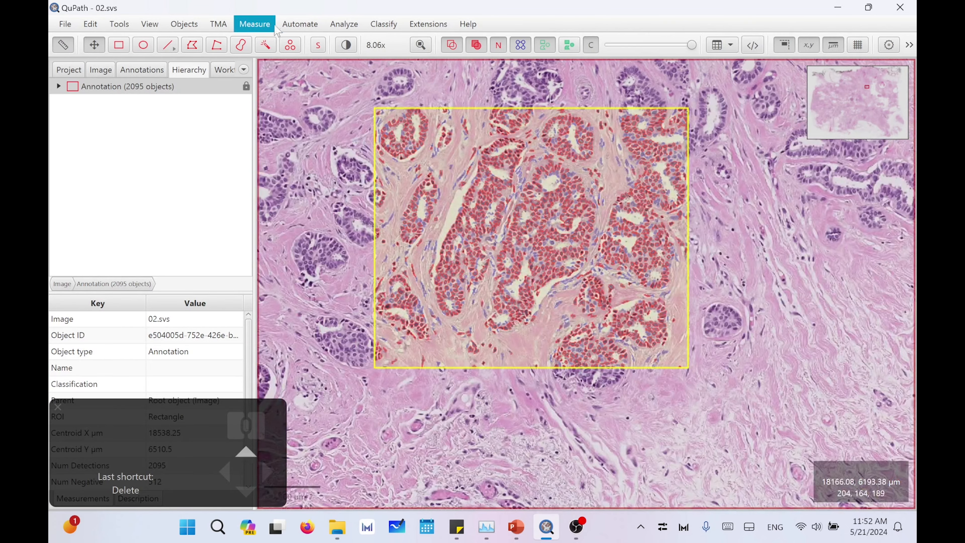
# Show the detection measurements table and examine the Positive and Negative entries in the Classification column.
pyautogui.click(254, 23)
pyautogui.click(266, 120)
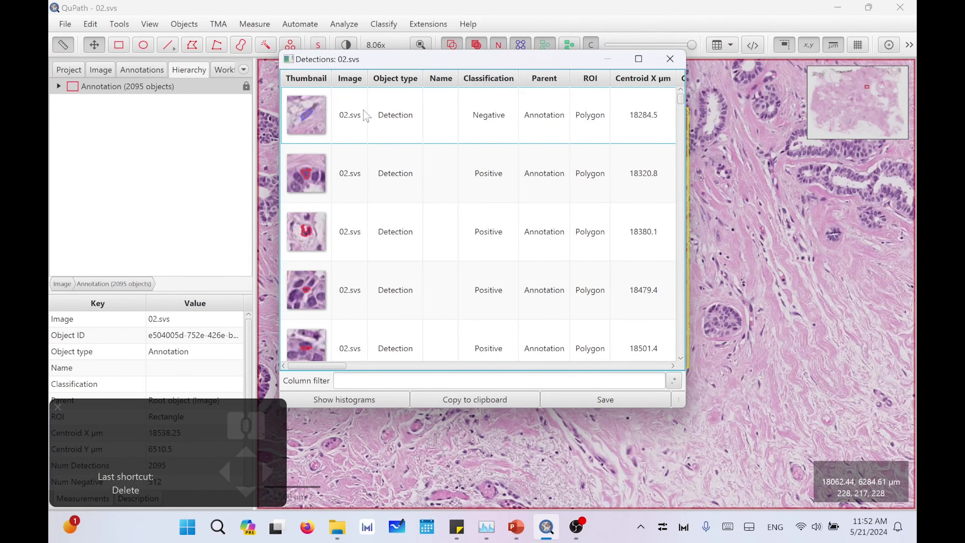
pyautogui.click(486, 130)
pyautogui.click(480, 175)
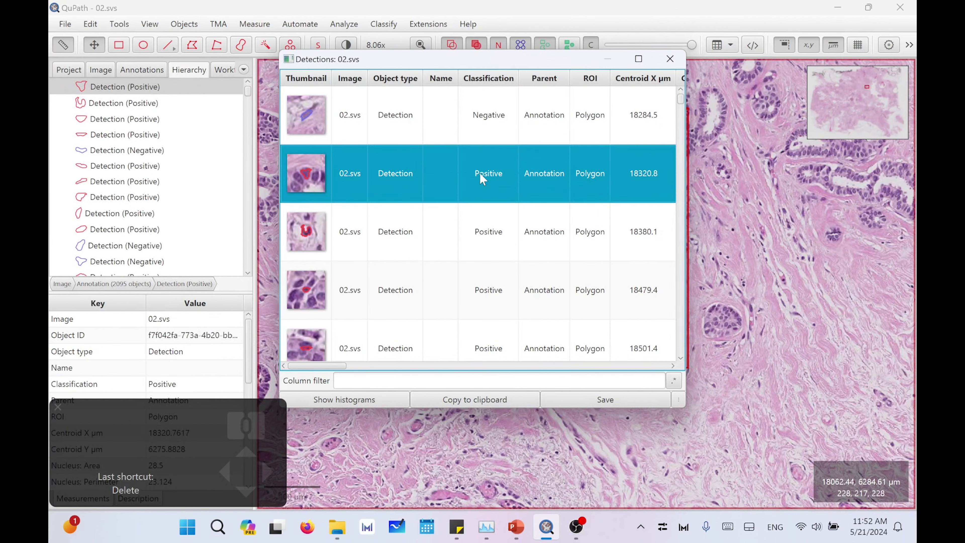
pyautogui.click(670, 59)
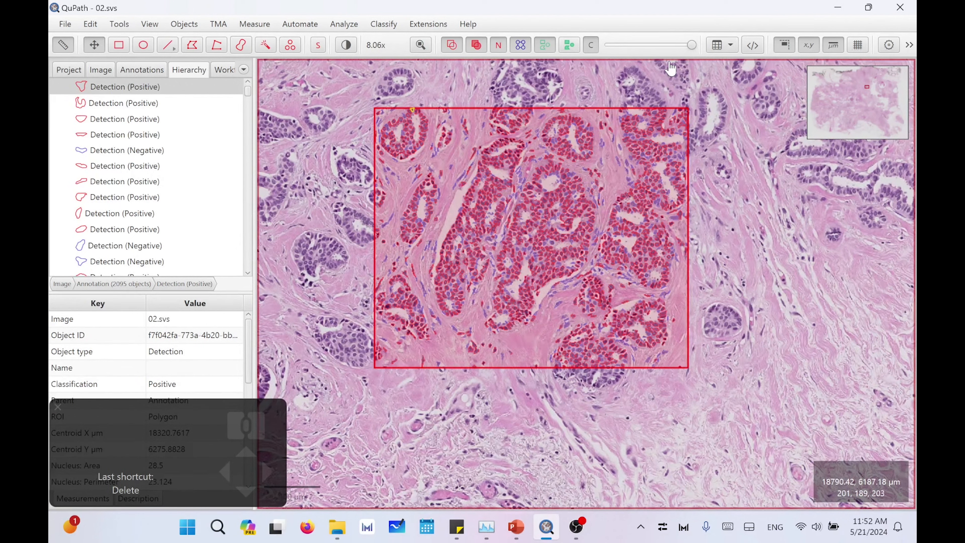
# Delete the rectangular annotation without keeping its descendant positive and negative detections.
pyautogui.click(514, 284)
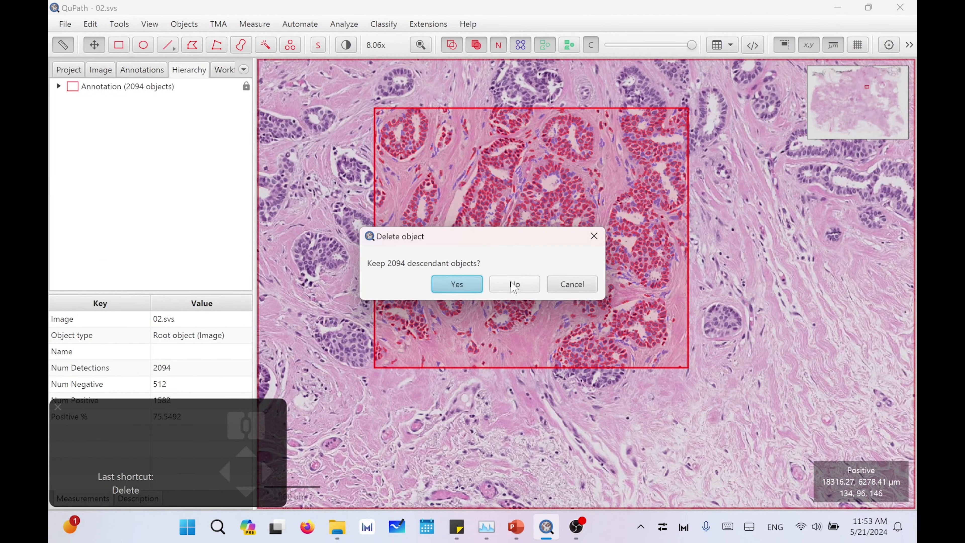
pyautogui.click(514, 285)
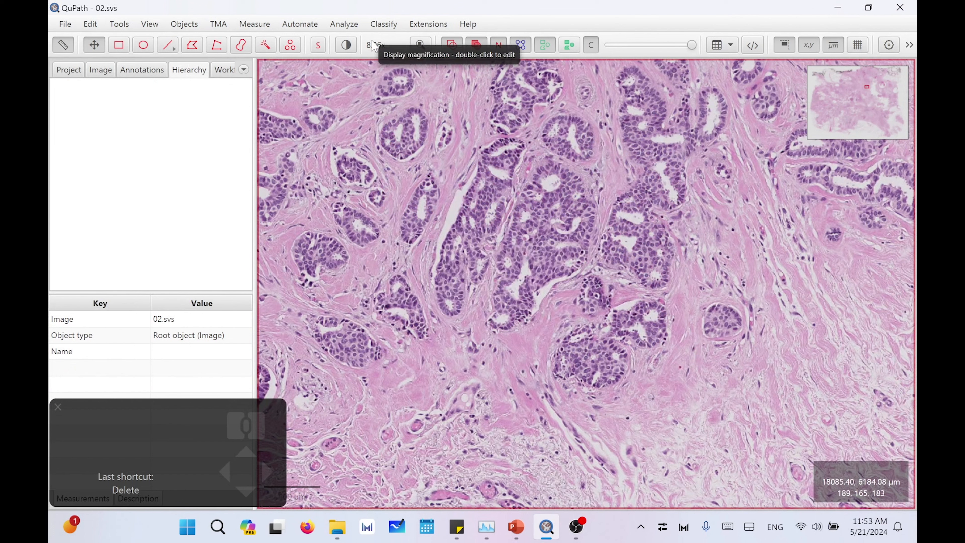
# Examine the pixel classifier training options, including classifier type, resolution, features, output and live prediction.
pyautogui.click(379, 31)
pyautogui.moveTo(395, 66)
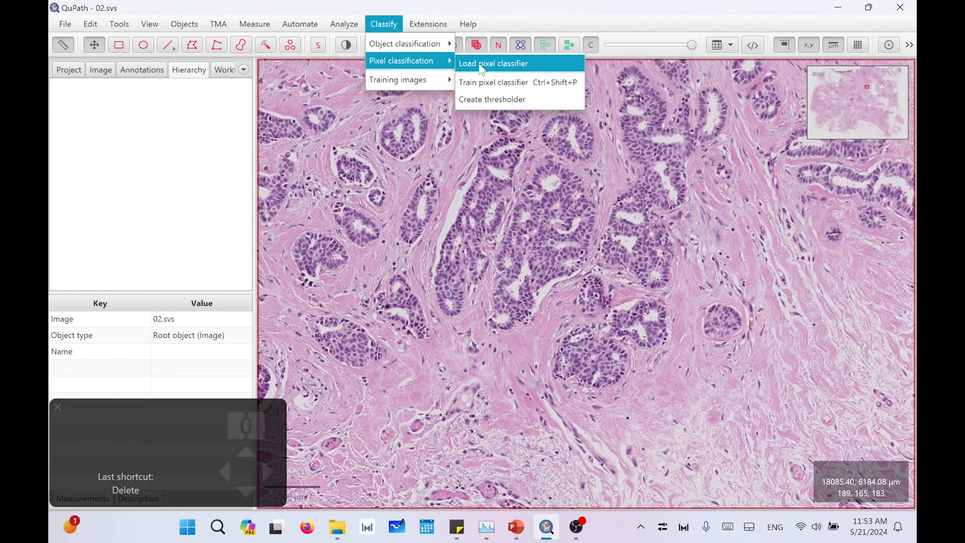
pyautogui.click(488, 82)
pyautogui.click(413, 266)
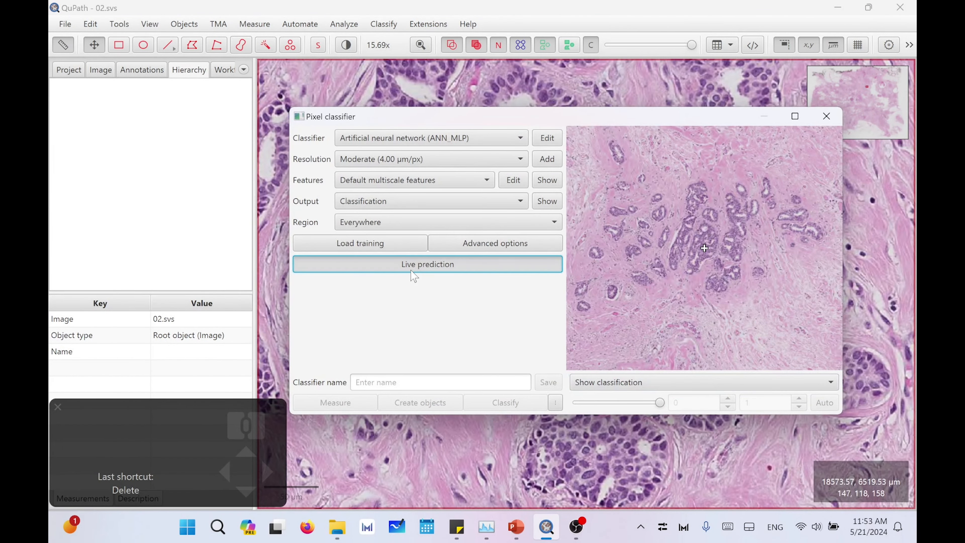
pyautogui.click(413, 271)
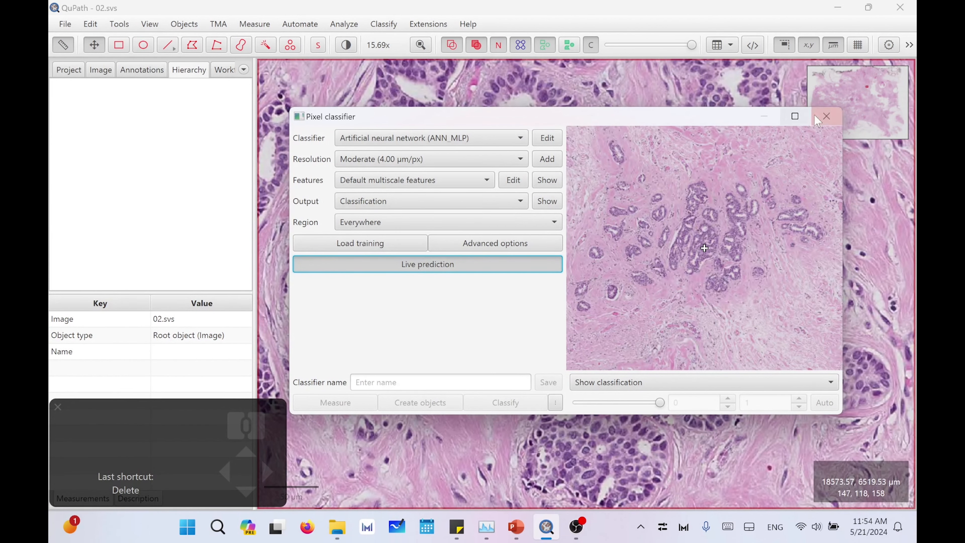
pyautogui.click(826, 116)
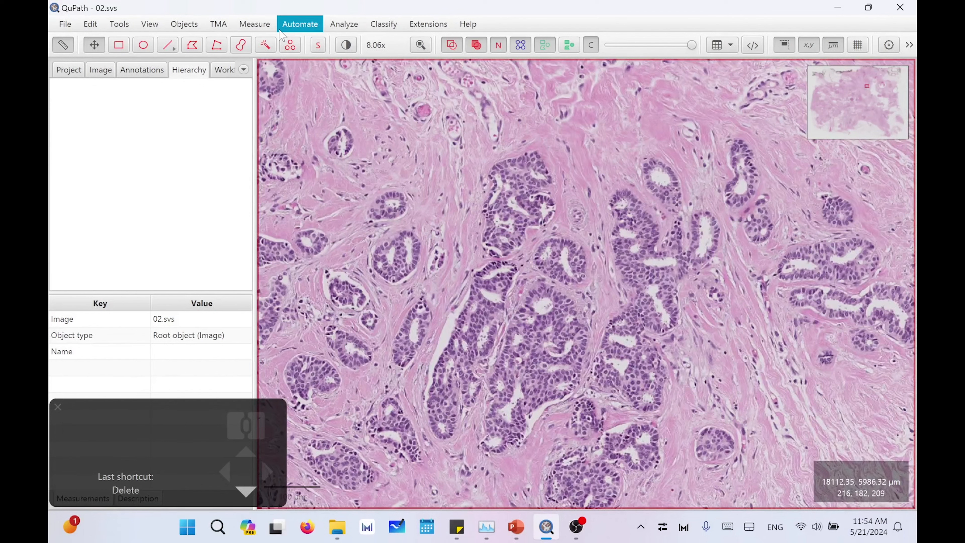
# Outline two large central glands as separate annotations with the Wand tool, extending the second over the two small adjoining glands.
pyautogui.click(266, 45)
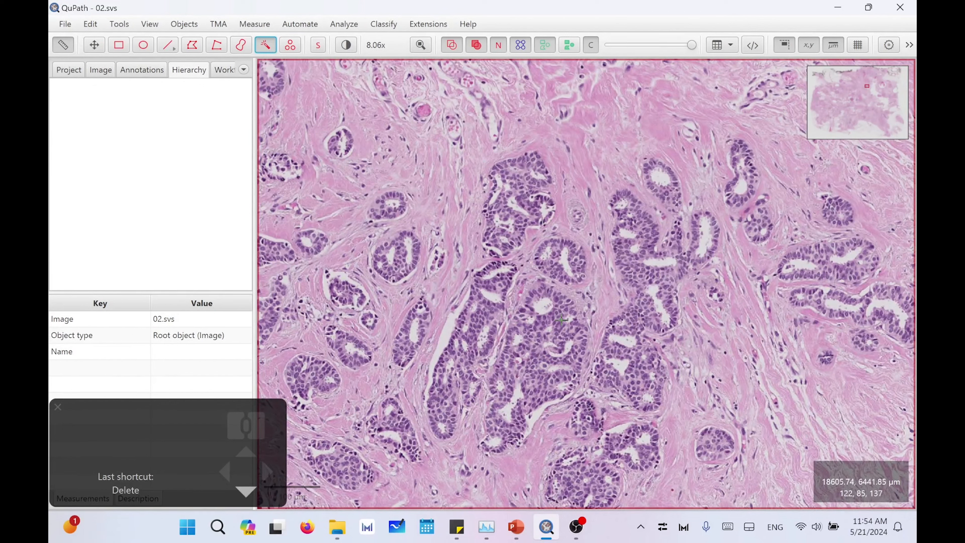
pyautogui.moveTo(561, 312)
pyautogui.mouseDown()
pyautogui.moveTo(508, 385)
pyautogui.moveTo(509, 428)
pyautogui.mouseUp()
pyautogui.moveTo(629, 202)
pyautogui.mouseDown()
pyautogui.moveTo(663, 309)
pyautogui.moveTo(645, 392)
pyautogui.mouseUp()
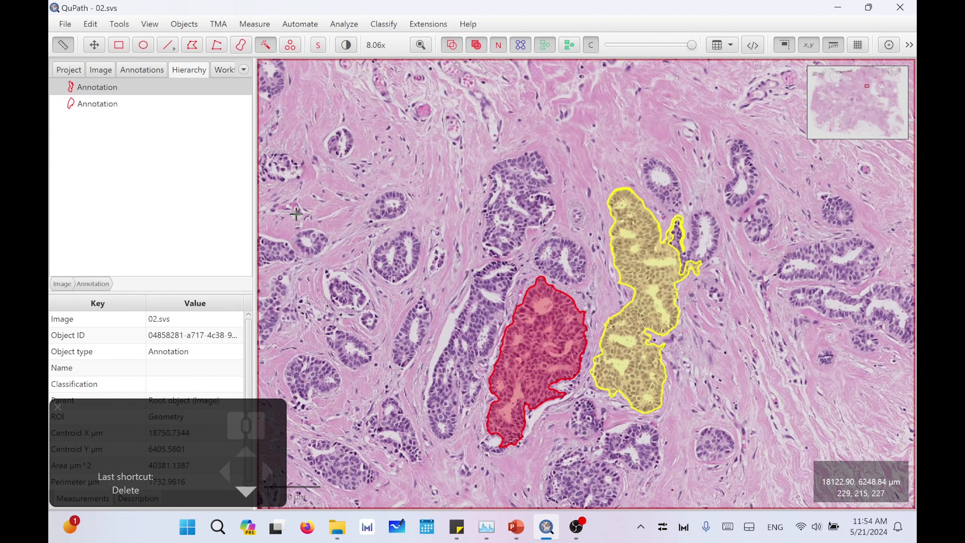
pyautogui.moveTo(703, 236); pyautogui.dragTo(670, 186)
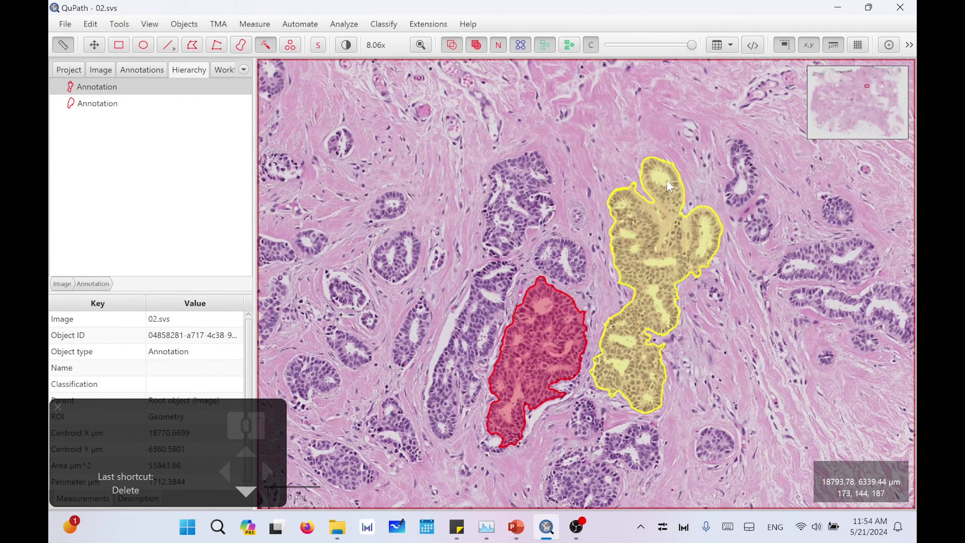
# Assign the Nuclei class to both gland annotations.
pyautogui.click(151, 72)
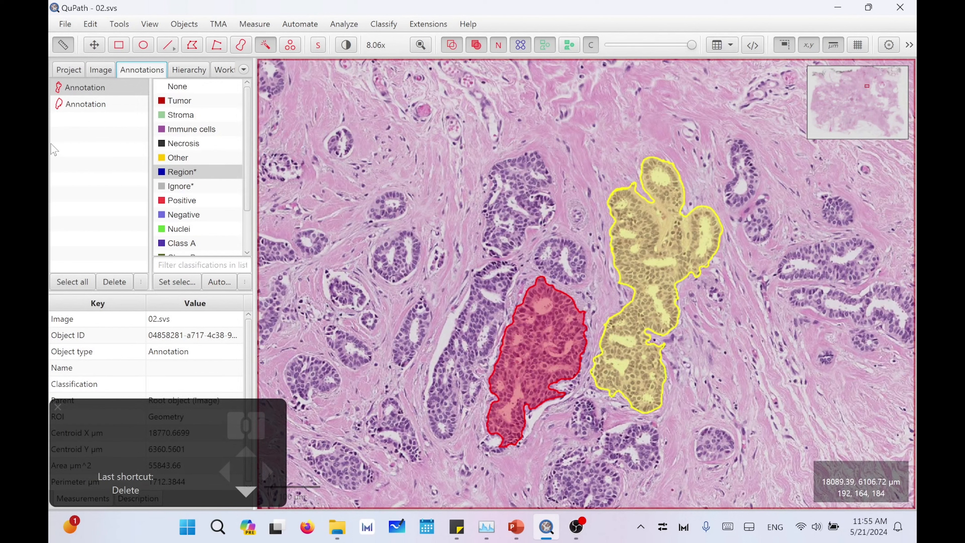
pyautogui.keyDown('shift'); pyautogui.click(94, 105); pyautogui.keyUp('shift')
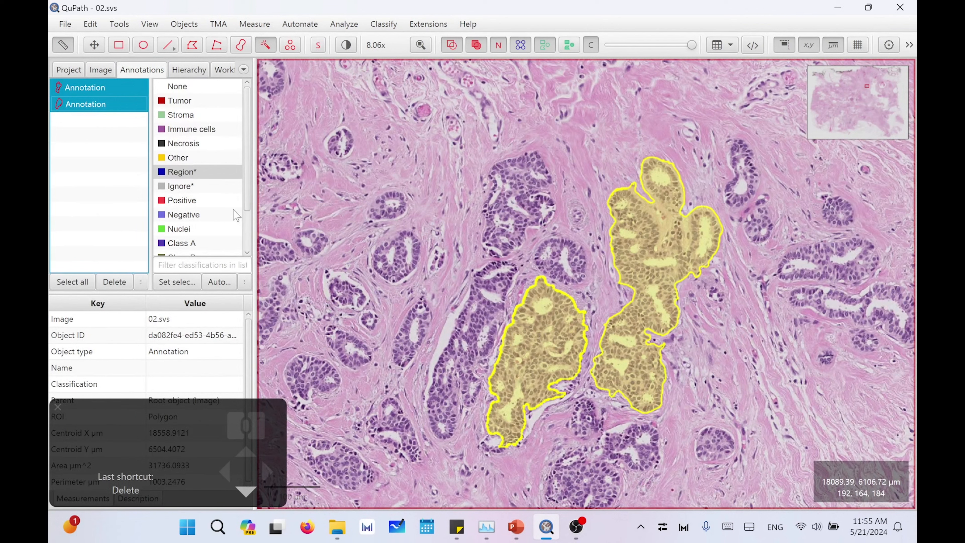
pyautogui.scroll(-1, 209, 226)
pyautogui.click(176, 195)
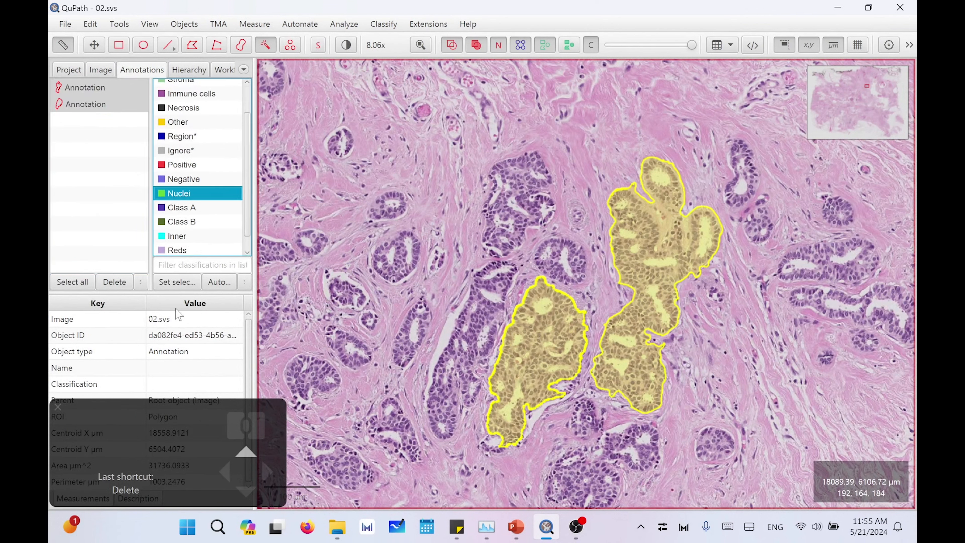
pyautogui.click(181, 284)
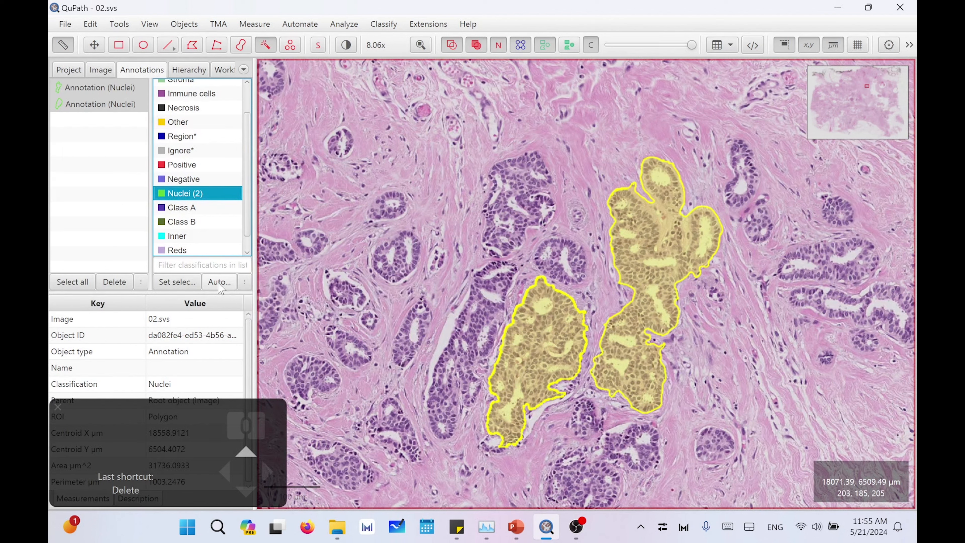
# Enable automatic class assignment and outline seven more glands around the first two as Nuclei annotations with the Wand tool.
pyautogui.click(220, 283)
pyautogui.hotkey('ctrl', 'z')
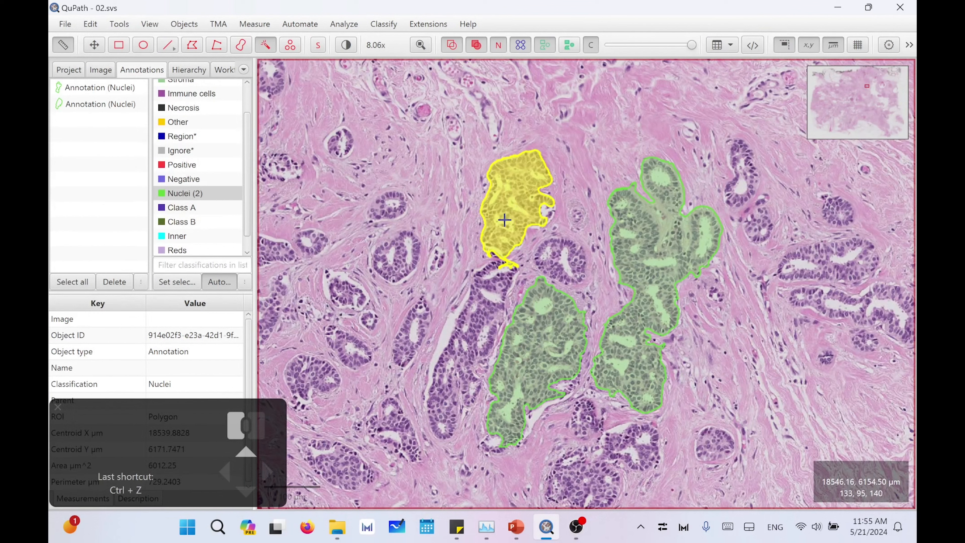
pyautogui.click(504, 220)
pyautogui.moveTo(453, 411)
pyautogui.mouseDown()
pyautogui.moveTo(443, 402)
pyautogui.moveTo(479, 291)
pyautogui.moveTo(483, 303)
pyautogui.mouseUp()
pyautogui.moveTo(551, 263); pyautogui.dragTo(570, 269)
pyautogui.moveTo(802, 263); pyautogui.dragTo(851, 261)
pyautogui.moveTo(385, 259); pyautogui.dragTo(383, 259)
pyautogui.click(630, 448)
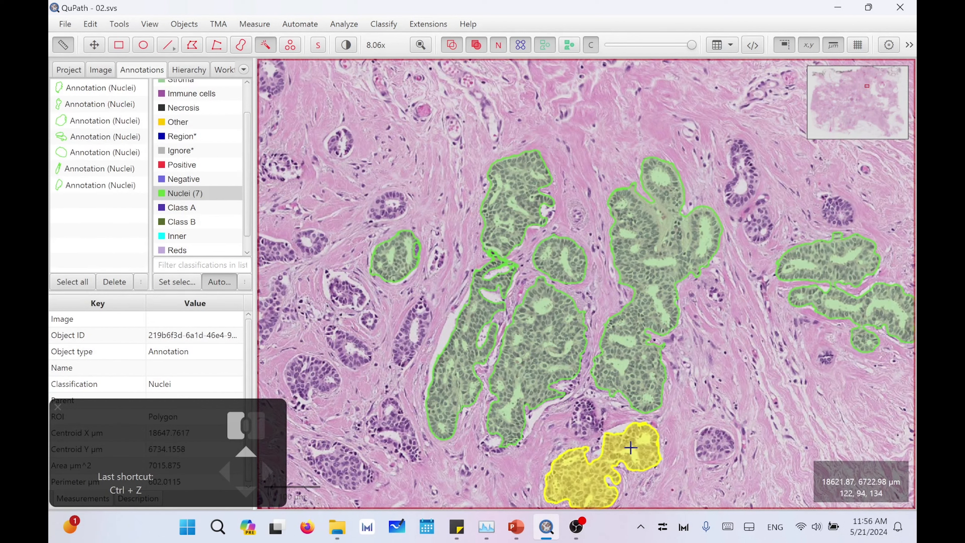
pyautogui.moveTo(630, 448); pyautogui.dragTo(630, 448)
pyautogui.moveTo(310, 374); pyautogui.dragTo(326, 374)
# Annotate several connective-tissue areas outside the glands with the Wand and Brush tools, using the Other class.
pyautogui.scroll(2, 191, 172)
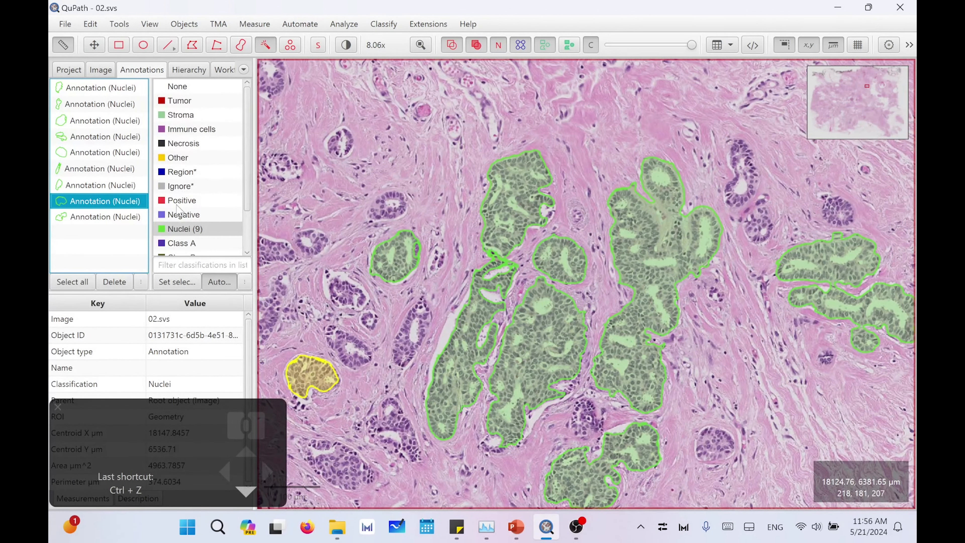
pyautogui.click(178, 157)
pyautogui.scroll(-1, 499, 159)
pyautogui.moveTo(716, 426)
pyautogui.mouseDown()
pyautogui.moveTo(730, 386)
pyautogui.moveTo(748, 374)
pyautogui.mouseUp()
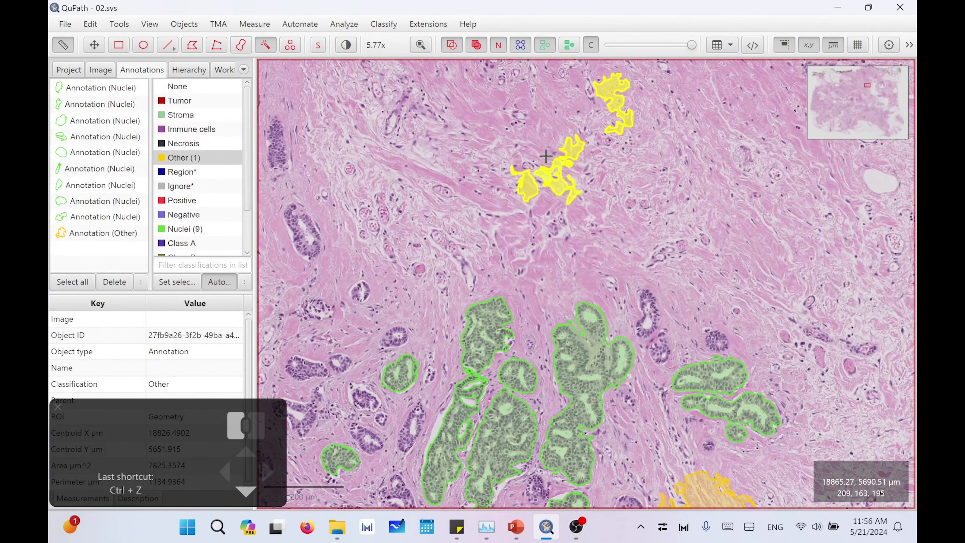
pyautogui.moveTo(546, 156); pyautogui.dragTo(574, 127)
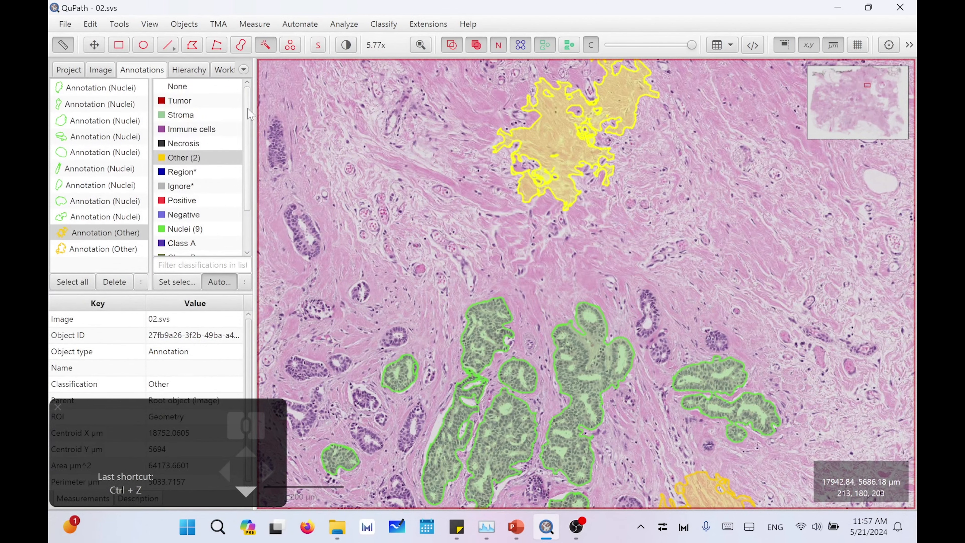
pyautogui.click(240, 44)
pyautogui.moveTo(765, 233); pyautogui.dragTo(738, 206)
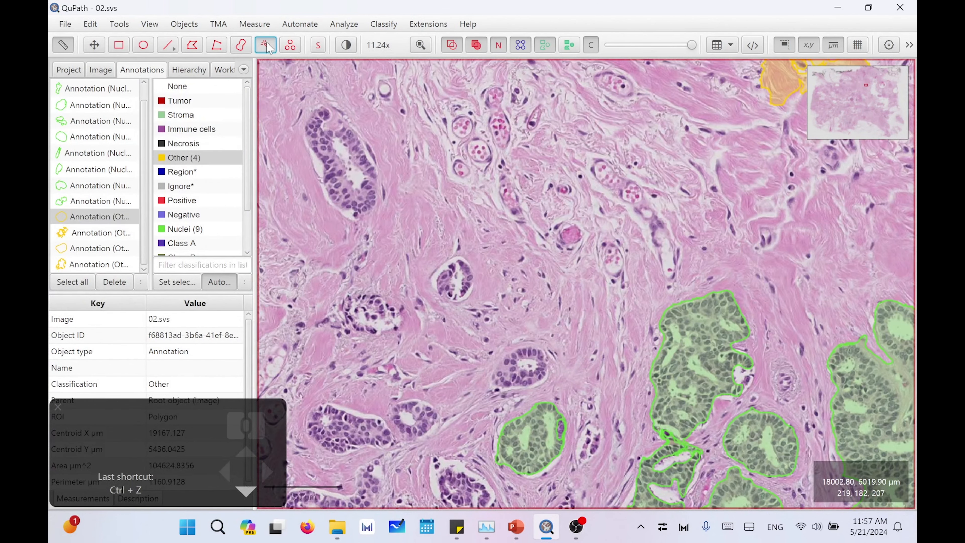
# Outline two more connective-tissue areas near the glands as Other annotations with the Wand tool.
pyautogui.press('w')
pyautogui.moveTo(388, 153); pyautogui.dragTo(395, 251)
pyautogui.moveTo(836, 201); pyautogui.dragTo(790, 304)
# Outline blank areas above the tissue, beside its right edge and in the large central gap as Ignore* annotations with the Wand tool.
pyautogui.scroll(-10, 637, 227)
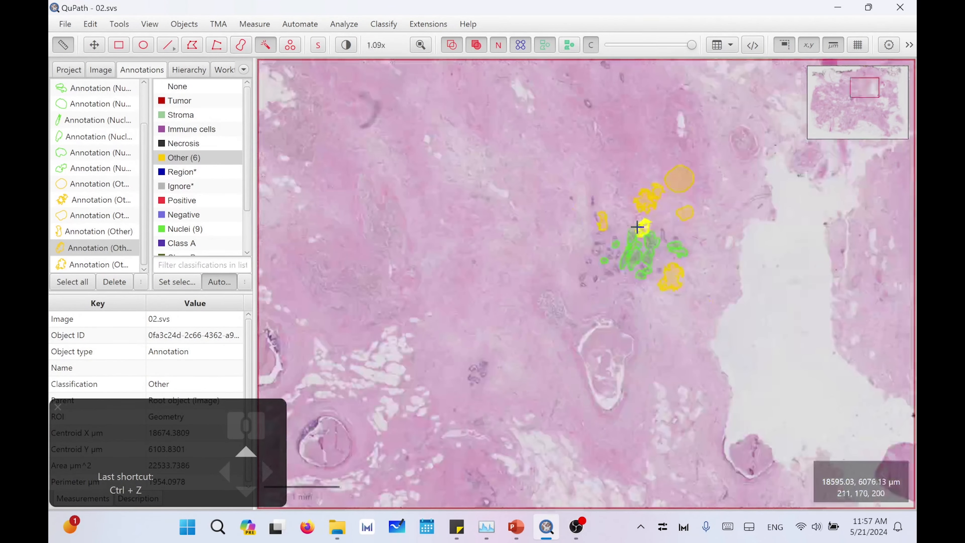
pyautogui.scroll(-5, 793, 306)
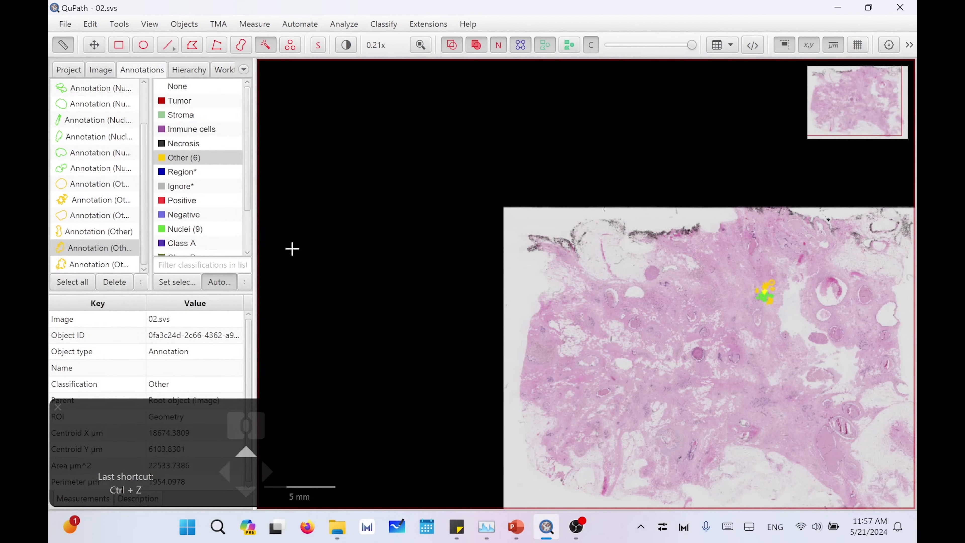
pyautogui.click(176, 191)
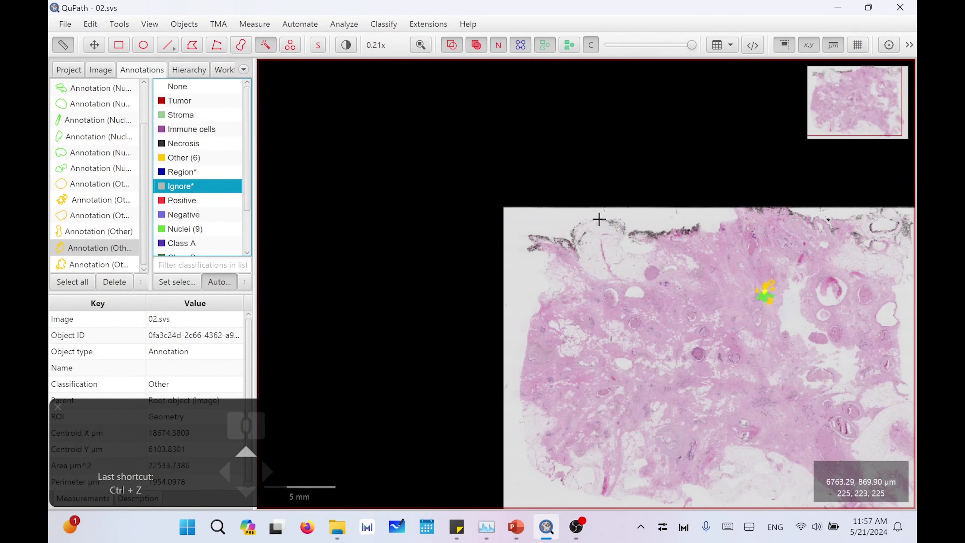
pyautogui.moveTo(714, 212); pyautogui.dragTo(628, 212)
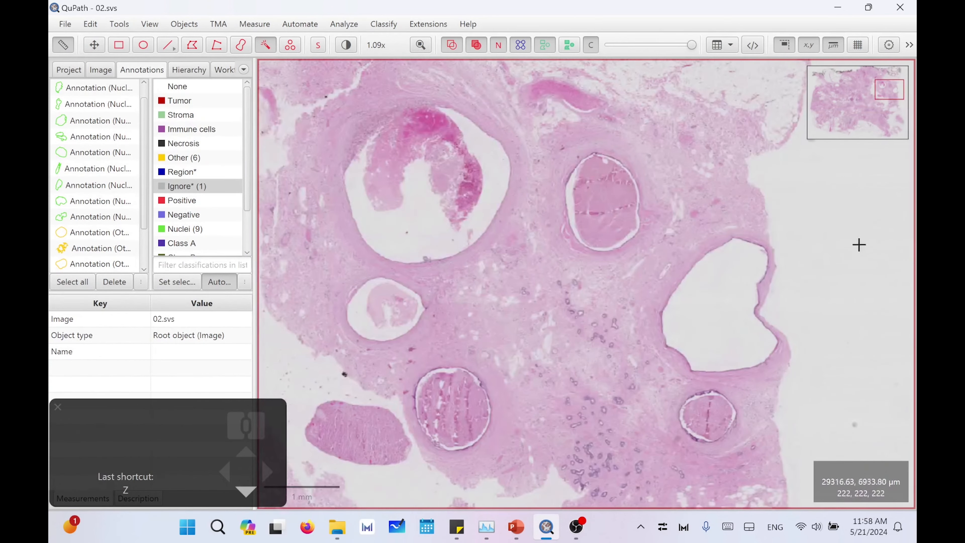
pyautogui.moveTo(858, 243)
pyautogui.mouseDown()
pyautogui.moveTo(864, 388)
pyautogui.moveTo(867, 329)
pyautogui.mouseUp()
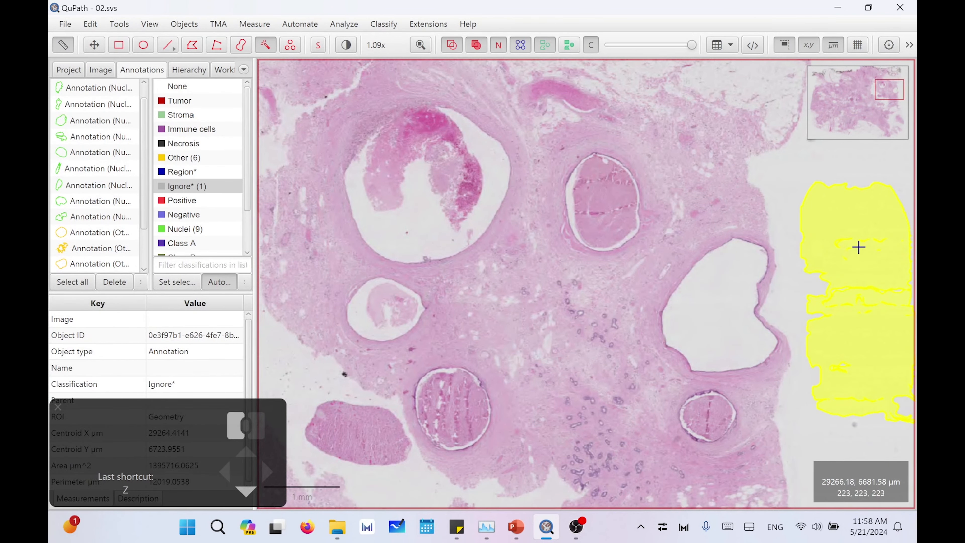
pyautogui.scroll(-5, 859, 270)
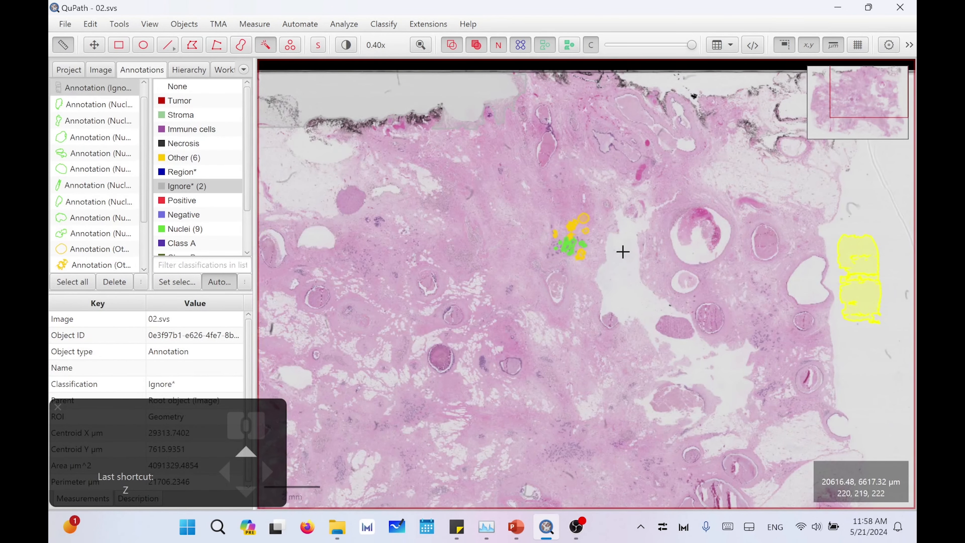
pyautogui.moveTo(624, 253); pyautogui.dragTo(625, 284)
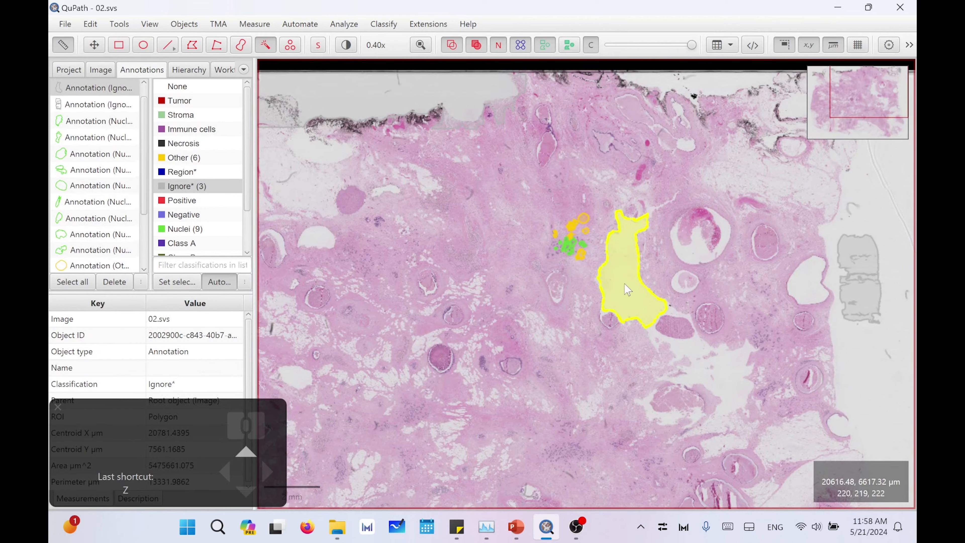
# Outline the blank background below the tissue's lower-left edge as another Ignore* annotation, undoing the stray selection.
pyautogui.scroll(3, 625, 306)
pyautogui.click(373, 497)
pyautogui.hotkey('ctrl', 'z')
pyautogui.scroll(-6, 371, 499)
pyautogui.moveTo(320, 446); pyautogui.dragTo(446, 453)
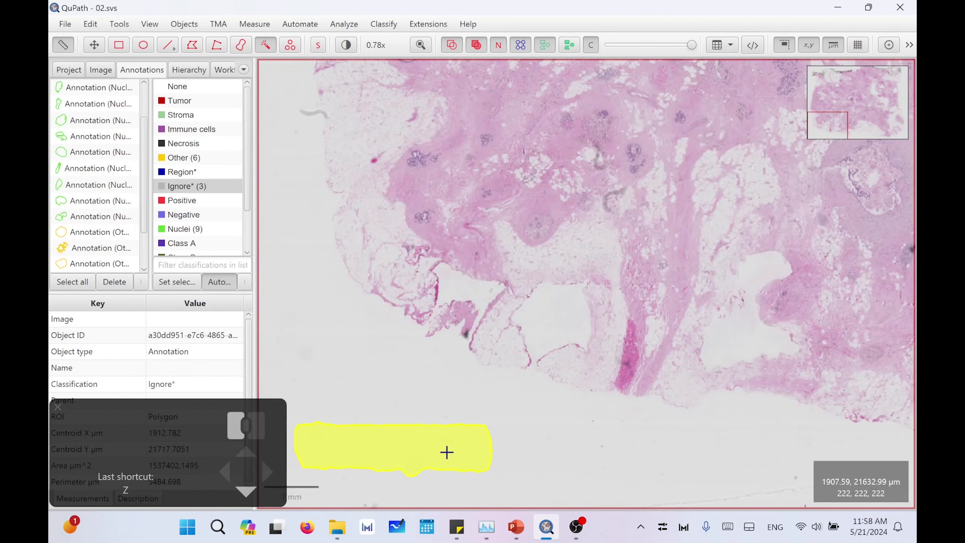
pyautogui.scroll(-8, 733, 384)
# Start training a pixel classifier with the current annotations and turn on live prediction.
pyautogui.scroll(10, 869, 268)
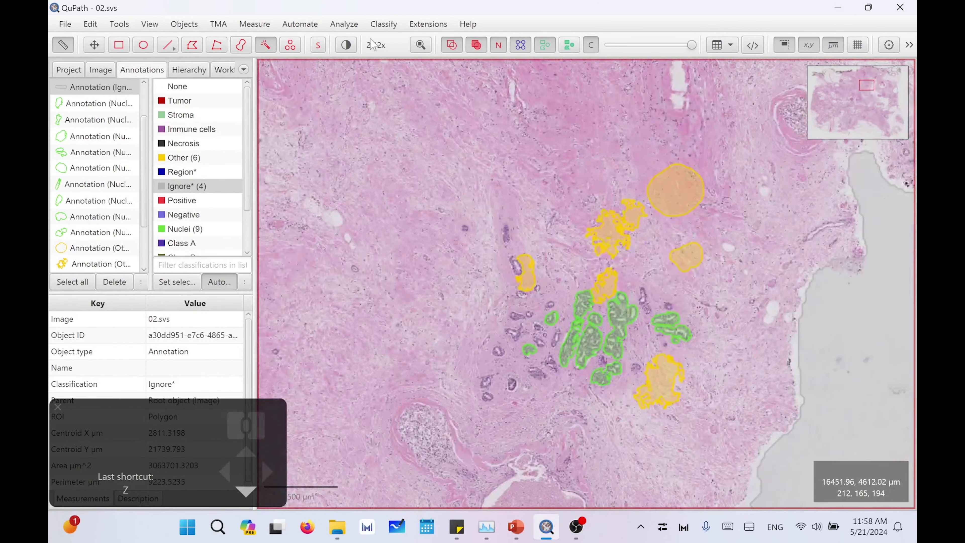
pyautogui.click(384, 25)
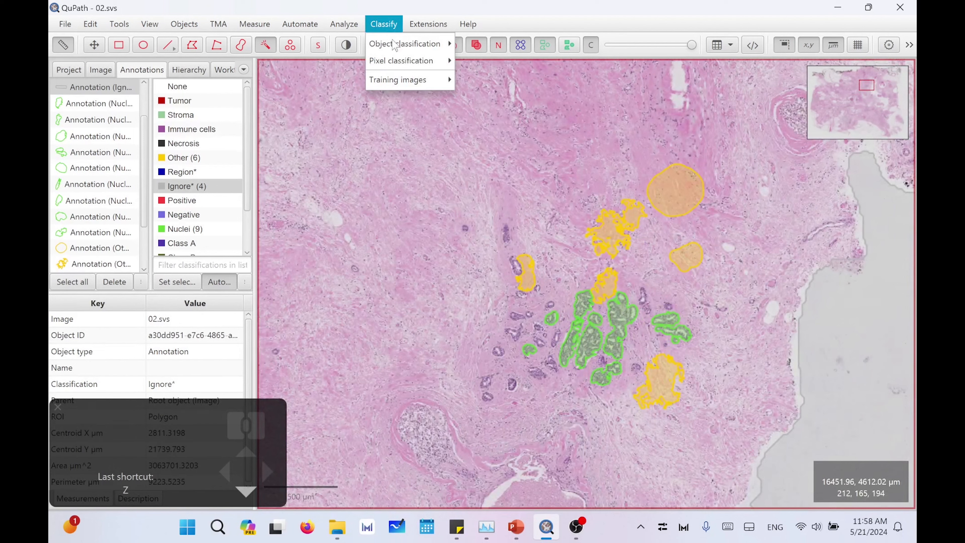
pyautogui.moveTo(399, 61)
pyautogui.click(482, 80)
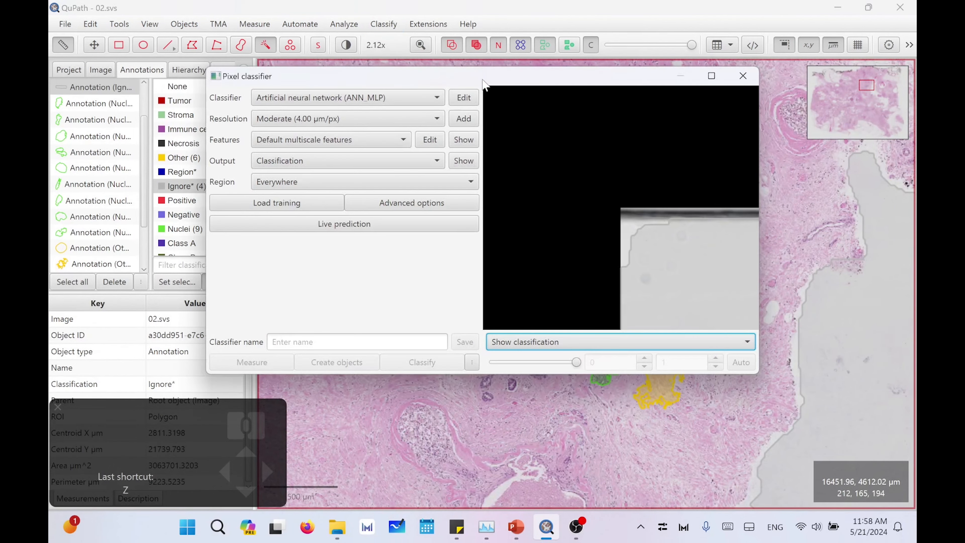
pyautogui.click(349, 224)
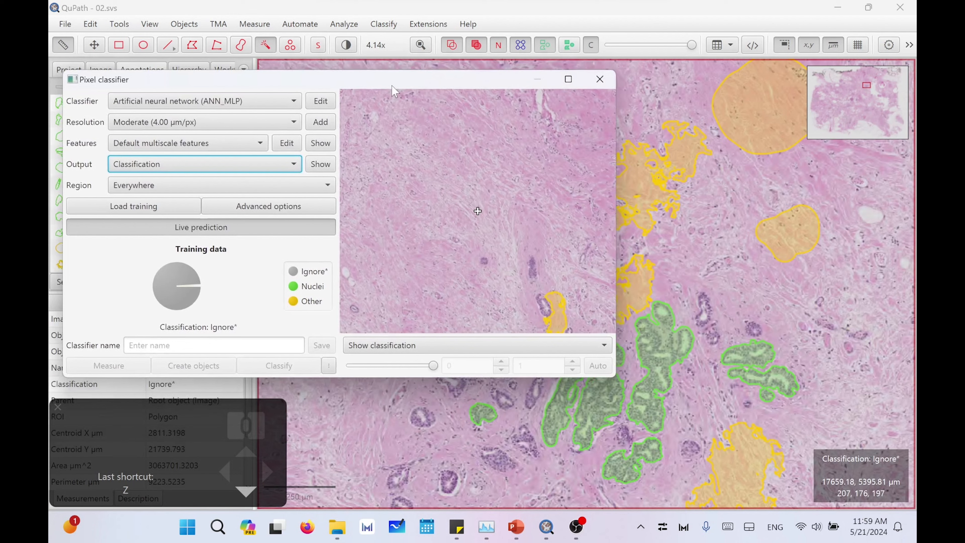
pyautogui.moveTo(391, 85); pyautogui.dragTo(411, 82)
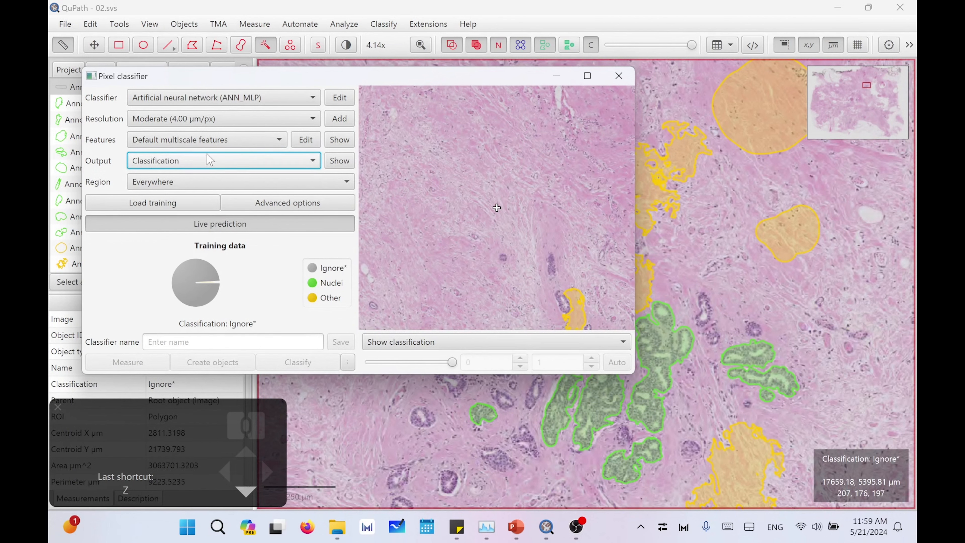
# Restrict the classifier's feature channels to Hematoxylin and Eosin, then close the pixel classifier without saving.
pyautogui.click(307, 140)
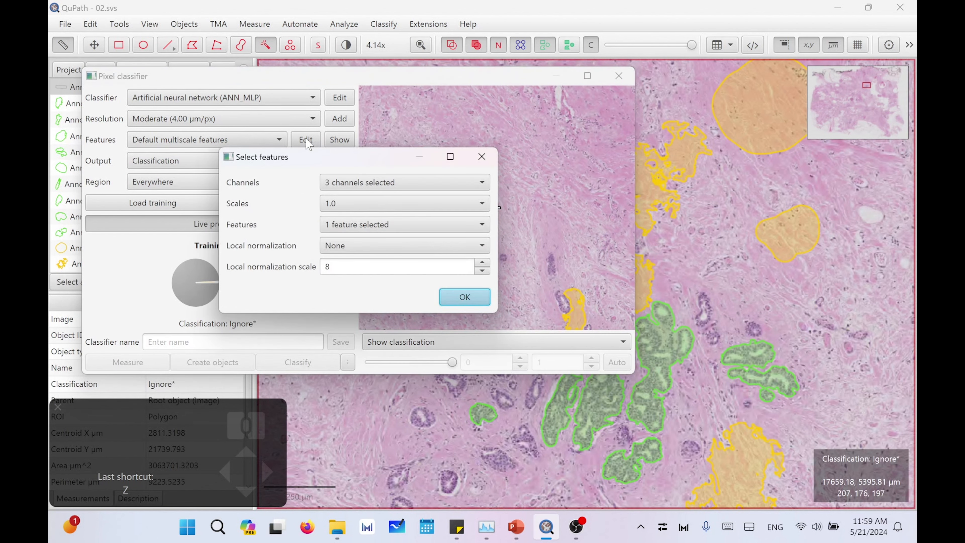
pyautogui.click(370, 184)
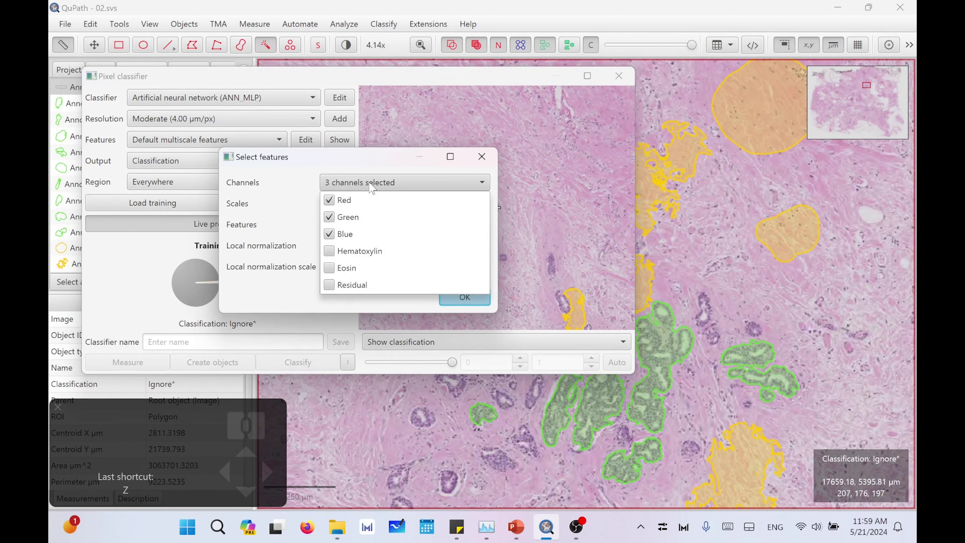
pyautogui.click(329, 251)
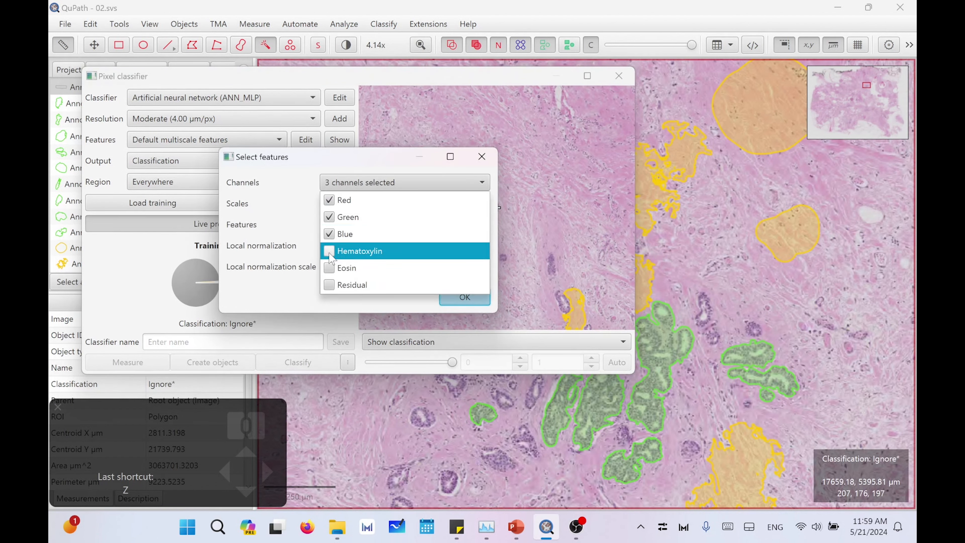
pyautogui.click(330, 267)
pyautogui.click(329, 216)
pyautogui.click(329, 234)
pyautogui.click(330, 201)
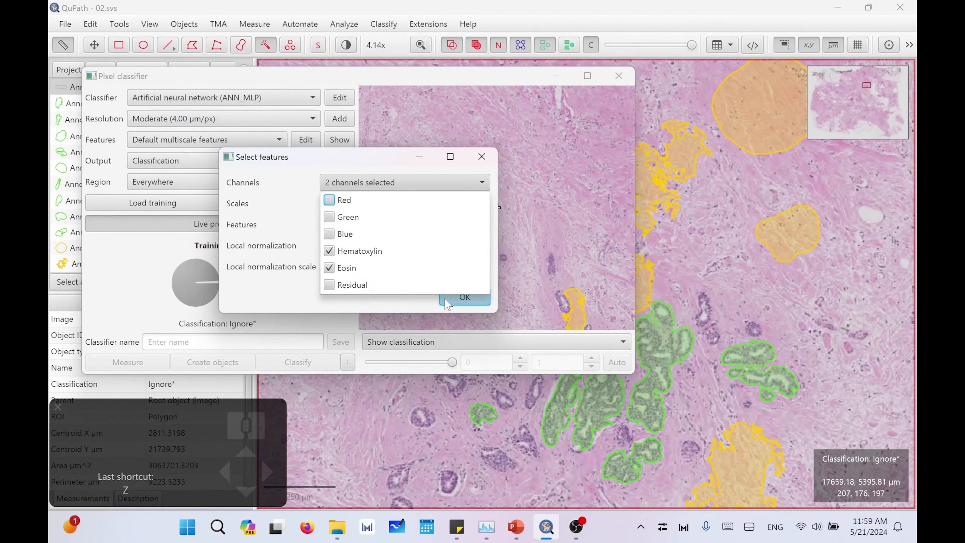
pyautogui.click(464, 297)
pyautogui.click(464, 298)
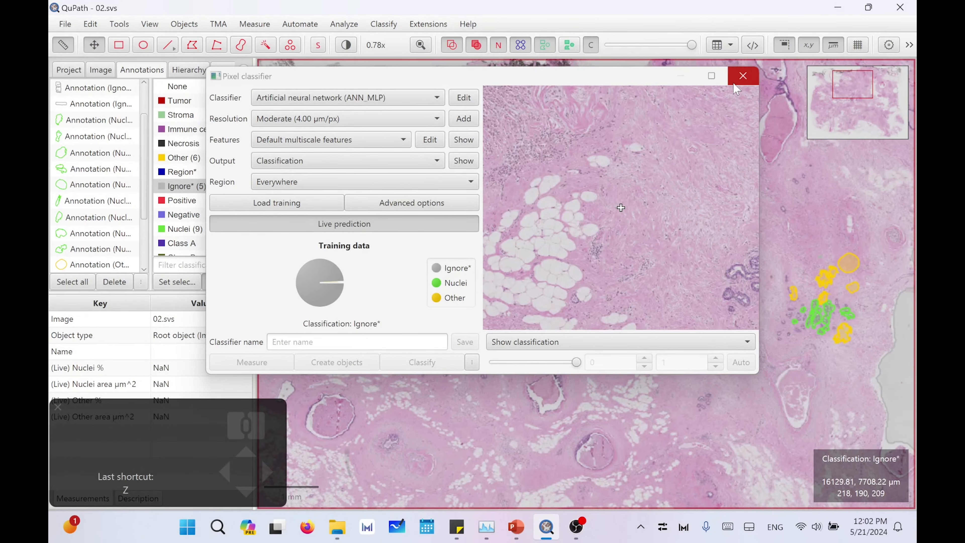
pyautogui.click(743, 75)
# Outline the contents of the large round duct with the Wand tool and assign the Nuclei class to that annotation.
pyautogui.scroll(5, 594, 462)
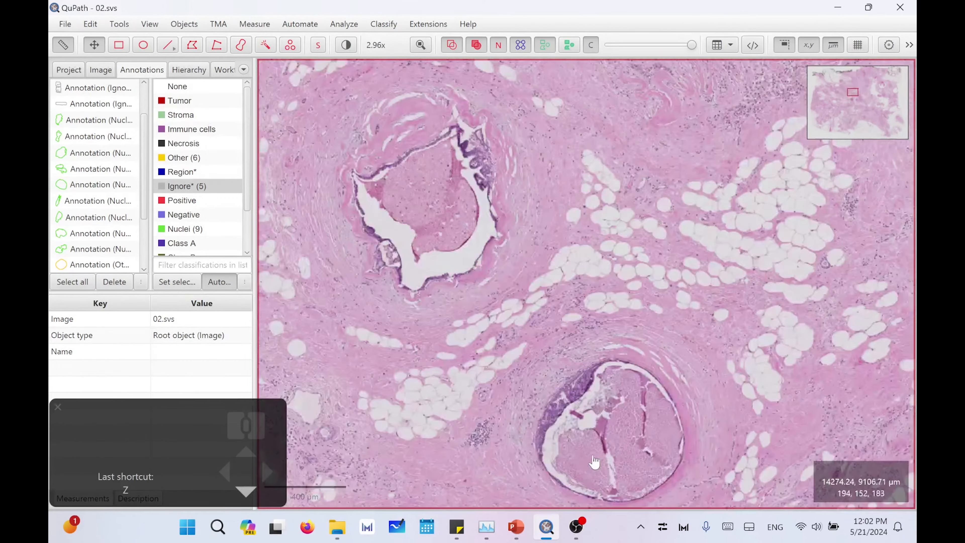
pyautogui.click(265, 45)
pyautogui.moveTo(618, 382)
pyautogui.mouseDown()
pyautogui.moveTo(638, 383)
pyautogui.moveTo(623, 468)
pyautogui.moveTo(576, 443)
pyautogui.mouseUp()
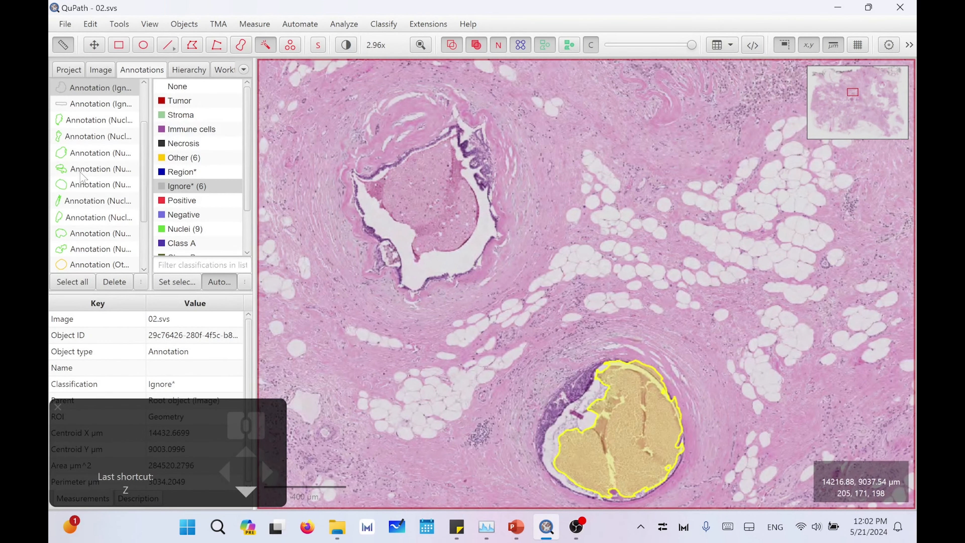
pyautogui.click(193, 229)
pyautogui.click(177, 282)
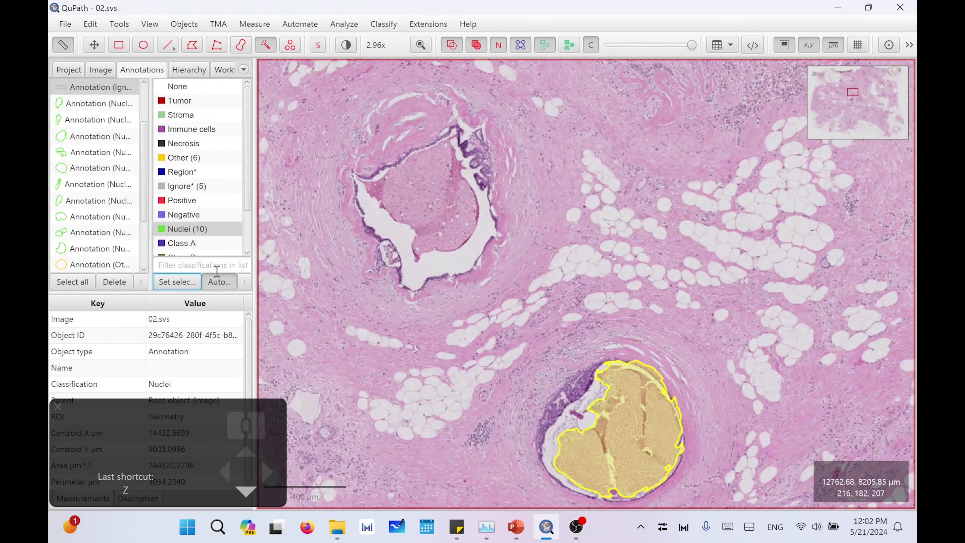
# Outline eight more duct contents and dense pink masses across the slide as Nuclei annotations with the Wand tool.
pyautogui.click(233, 280)
pyautogui.moveTo(393, 201)
pyautogui.mouseDown()
pyautogui.moveTo(405, 194)
pyautogui.moveTo(446, 212)
pyautogui.moveTo(439, 157)
pyautogui.mouseUp()
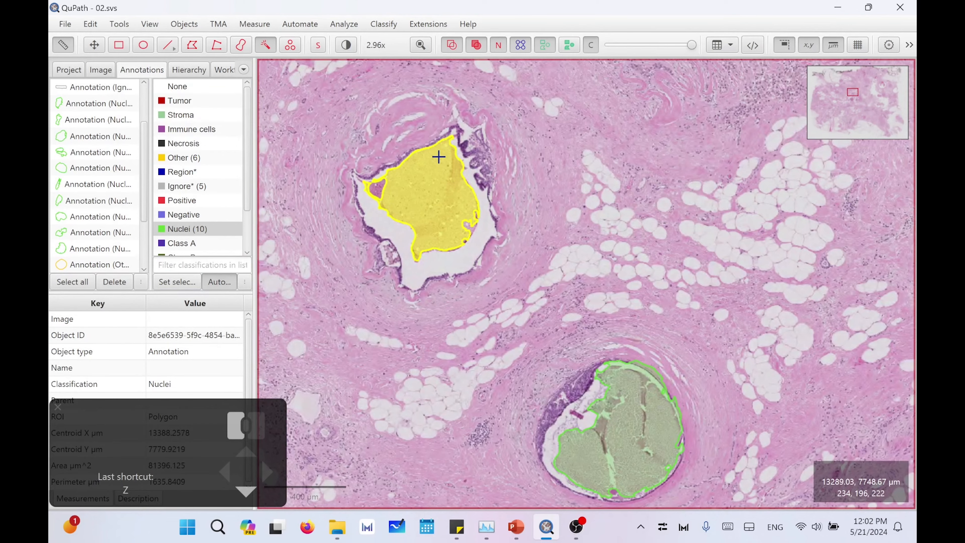
pyautogui.moveTo(460, 465)
pyautogui.mouseDown()
pyautogui.moveTo(447, 453)
pyautogui.moveTo(443, 410)
pyautogui.moveTo(460, 403)
pyautogui.mouseUp()
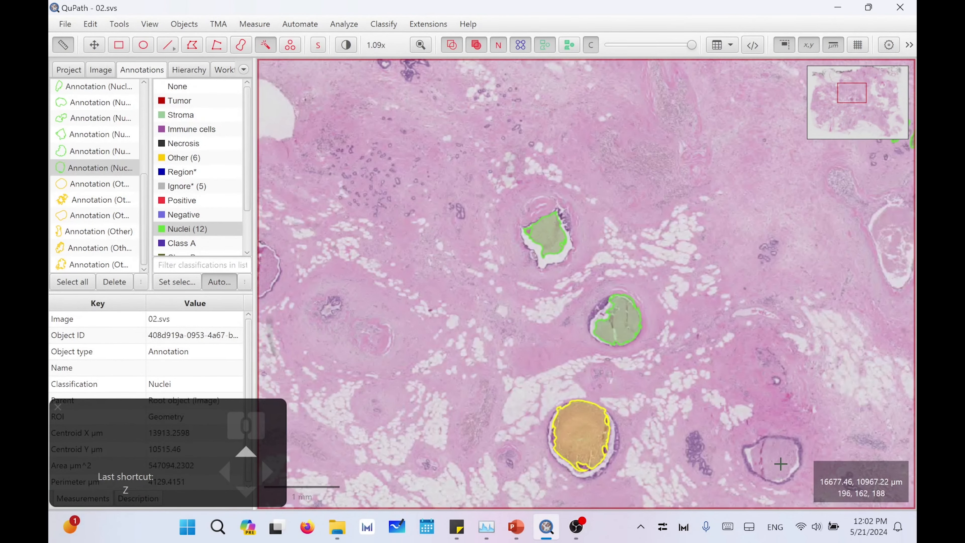
pyautogui.moveTo(782, 464); pyautogui.dragTo(776, 457)
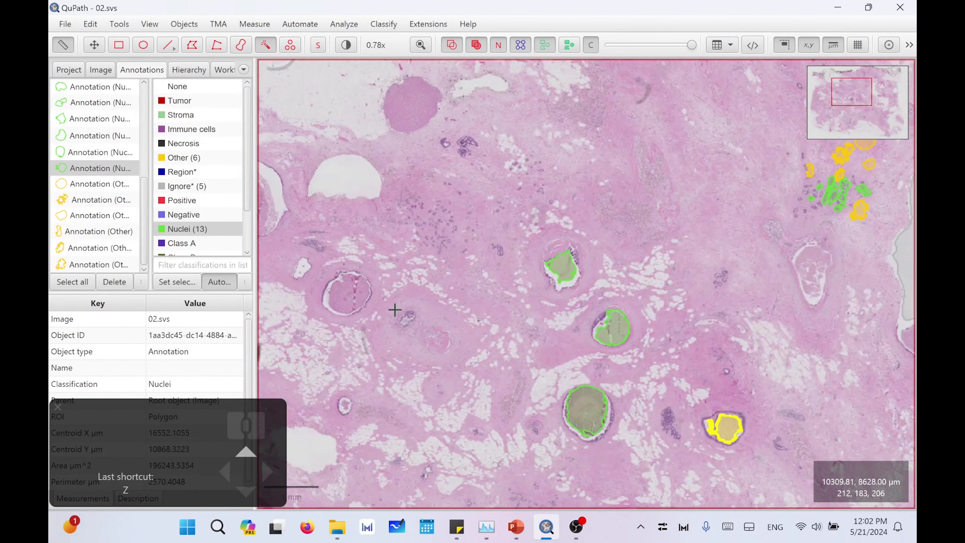
pyautogui.click(352, 286)
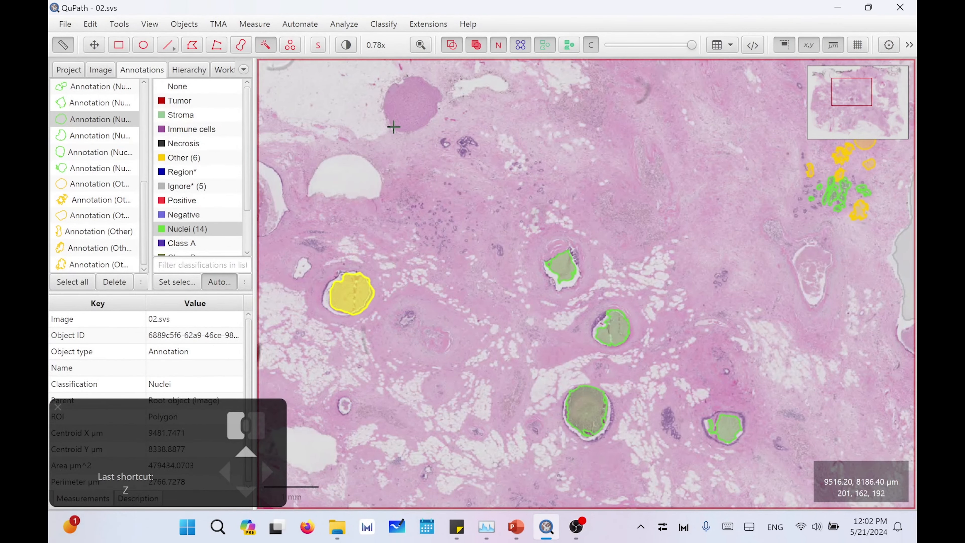
pyautogui.moveTo(402, 115); pyautogui.dragTo(410, 97)
pyautogui.moveTo(816, 288); pyautogui.dragTo(863, 280)
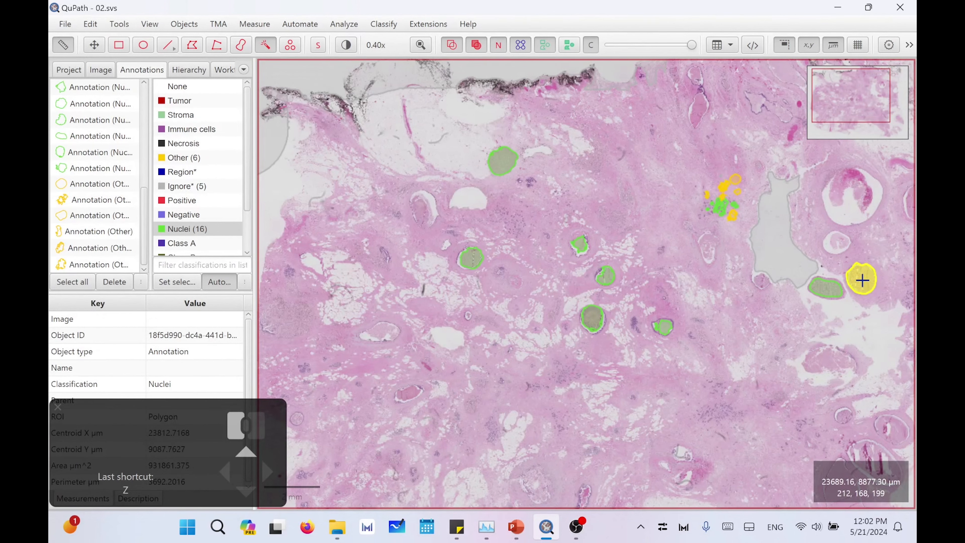
pyautogui.moveTo(406, 394); pyautogui.dragTo(408, 394)
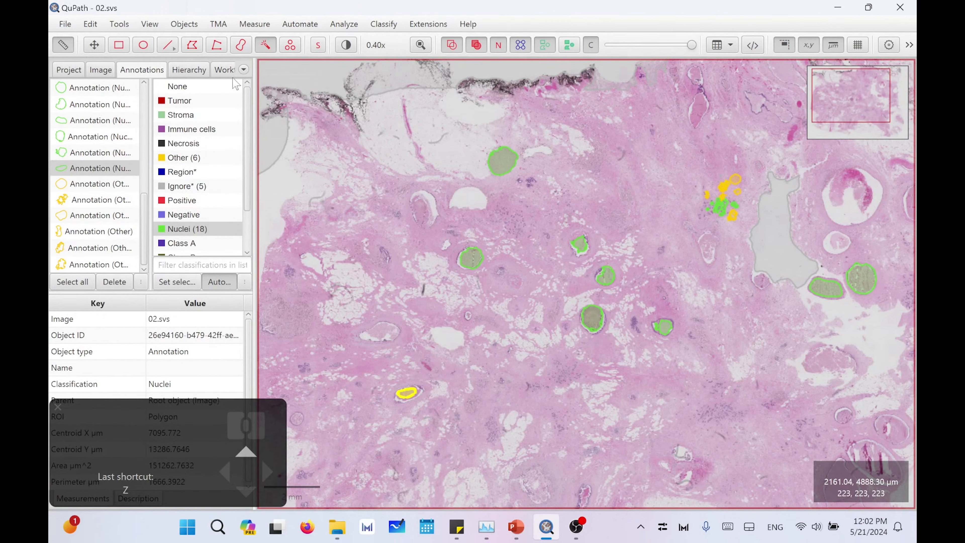
# Annotate two more connective-tissue areas up and left of the annotated glands as Other with the Wand tool.
pyautogui.click(184, 158)
pyautogui.scroll(5, 673, 175)
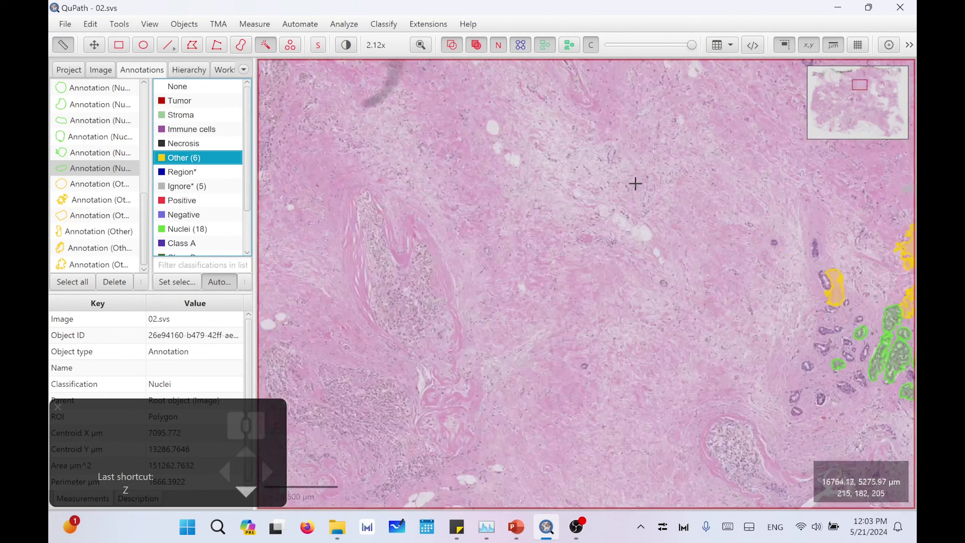
pyautogui.click(619, 170)
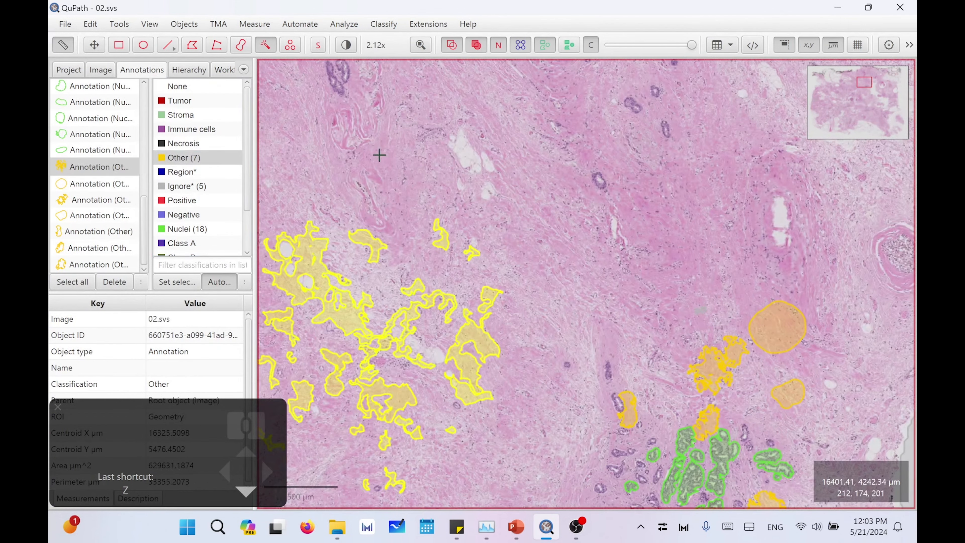
pyautogui.moveTo(379, 155)
pyautogui.mouseDown()
pyautogui.moveTo(426, 186)
pyautogui.moveTo(456, 147)
pyautogui.mouseUp()
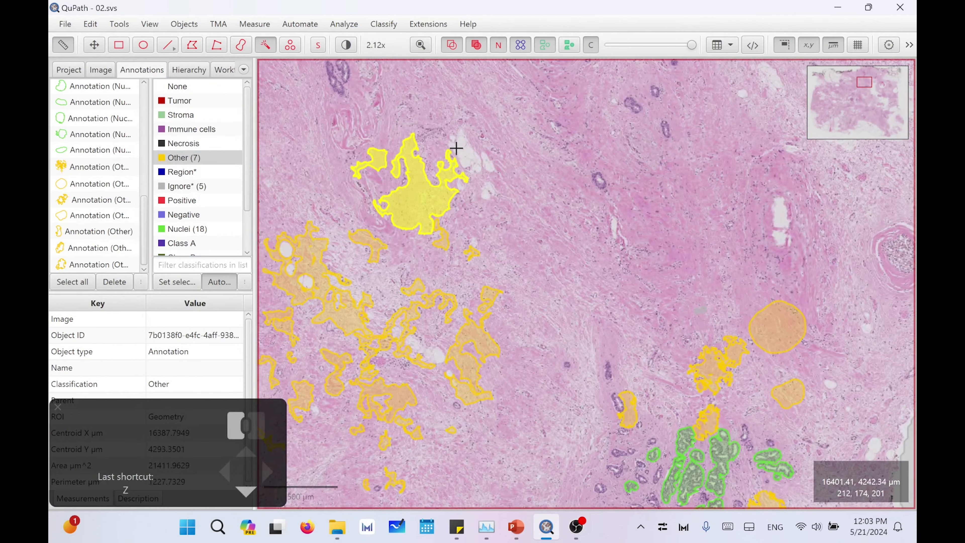
# Reopen pixel classifier training with the extended annotations and run live prediction.
pyautogui.click(384, 24)
pyautogui.moveTo(401, 63)
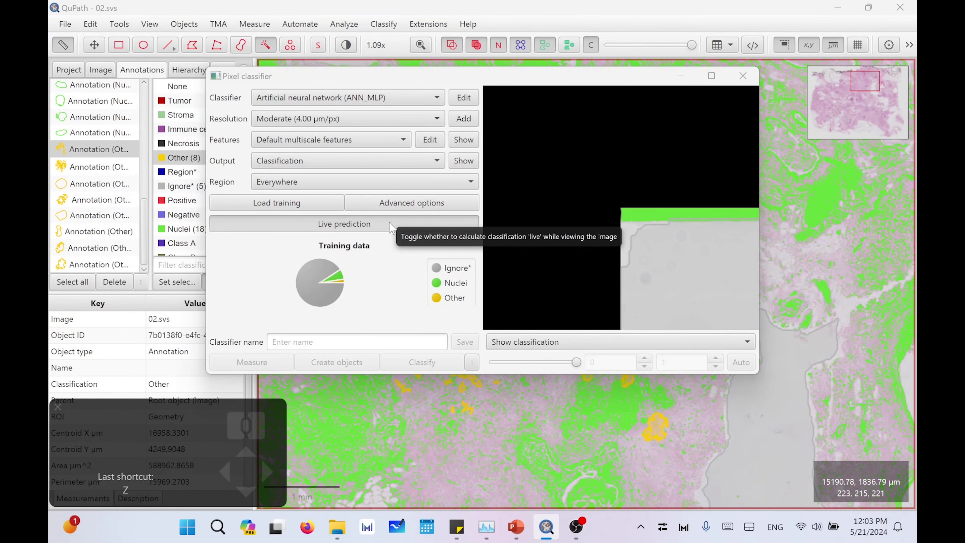
pyautogui.click(392, 226)
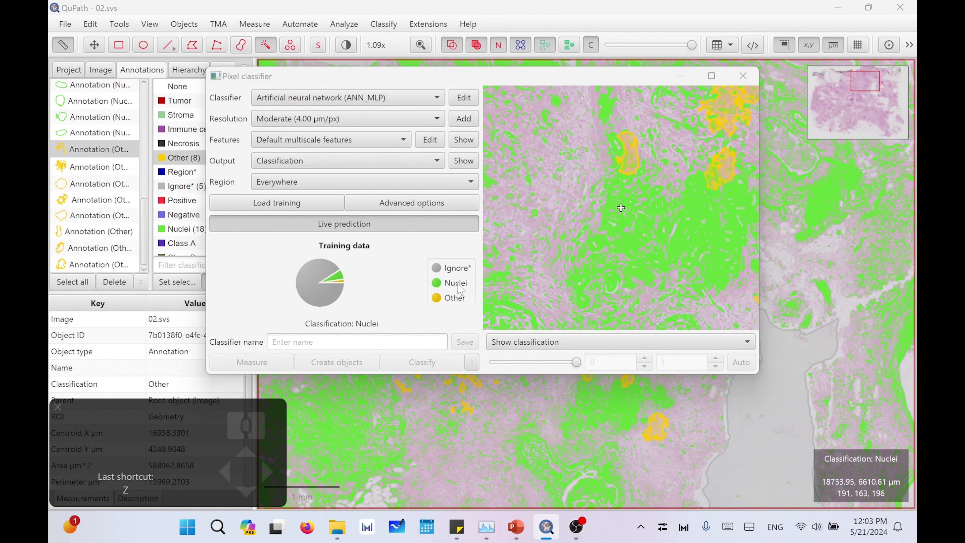
# Set the pixel classifier's feature channels to Hematoxylin and Eosin only, excluding Red, Green and Blue.
pyautogui.click(430, 140)
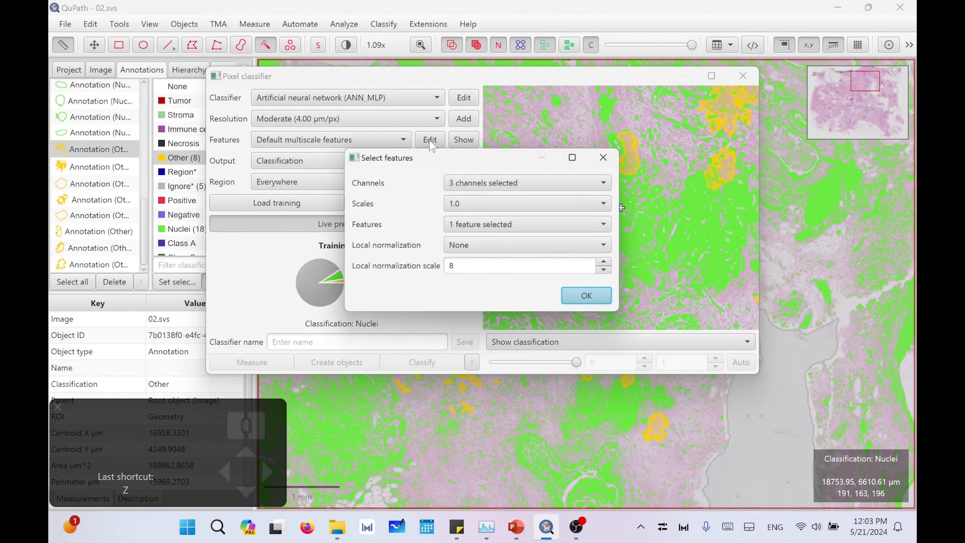
pyautogui.click(528, 183)
pyautogui.click(459, 252)
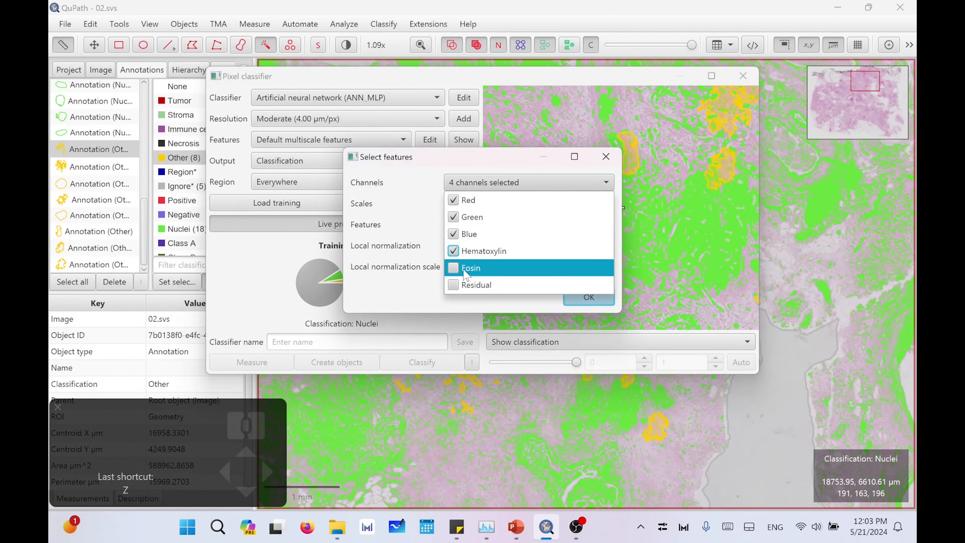
pyautogui.click(459, 268)
pyautogui.click(458, 234)
pyautogui.click(456, 217)
pyautogui.click(458, 199)
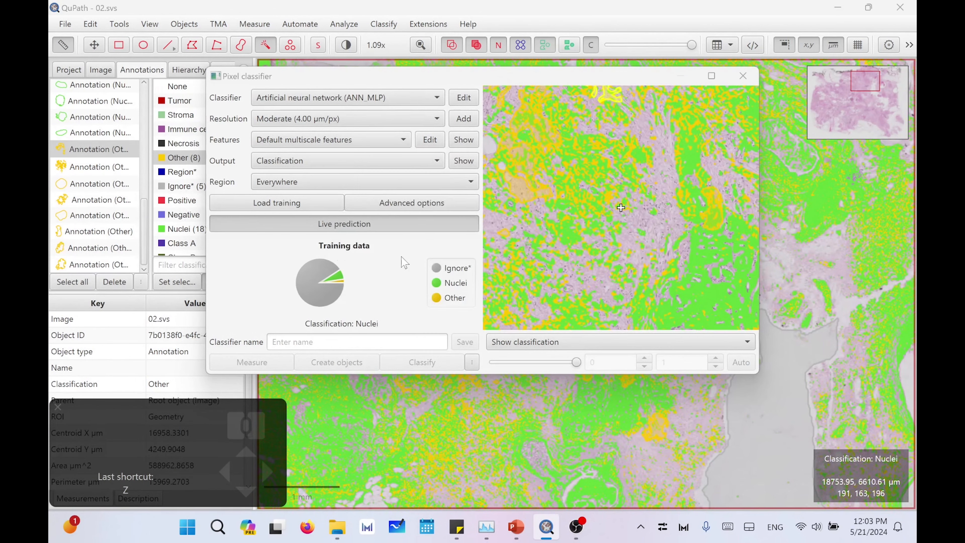
# Examine the live pixel classification over a wider area of the slide.
pyautogui.scroll(-5, 835, 293)
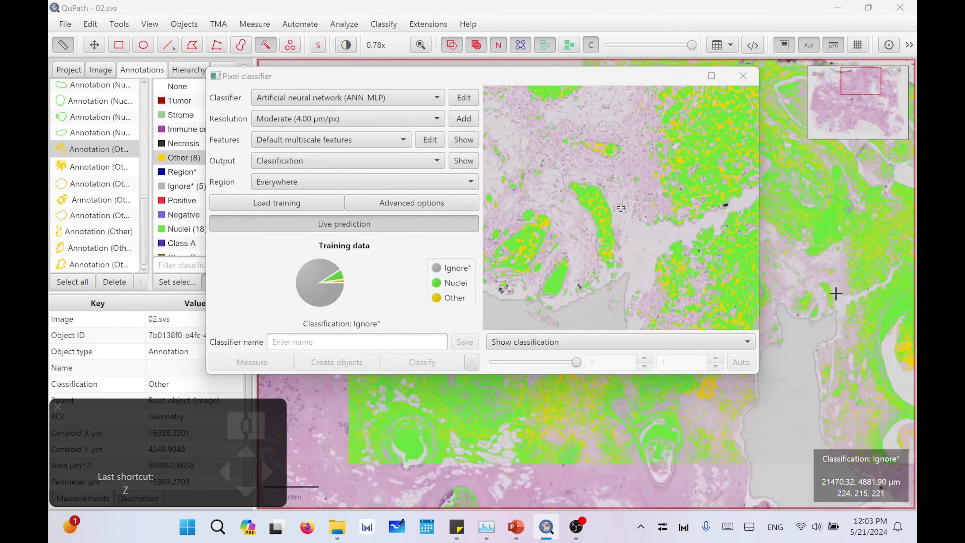
pyautogui.scroll(-3, 745, 441)
pyautogui.scroll(-5, 791, 223)
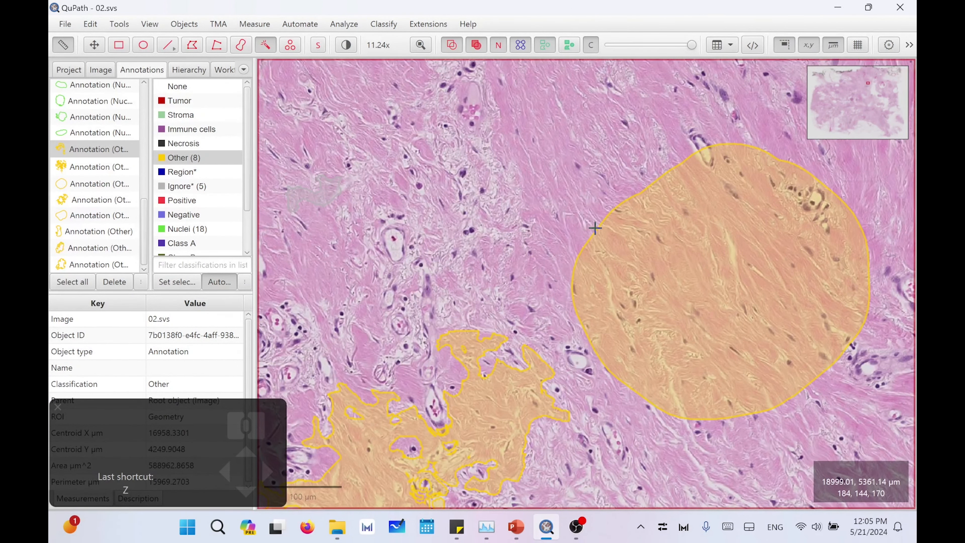
# Add a new annotation class named Non-Tumor to the class list.
pyautogui.scroll(2, 595, 228)
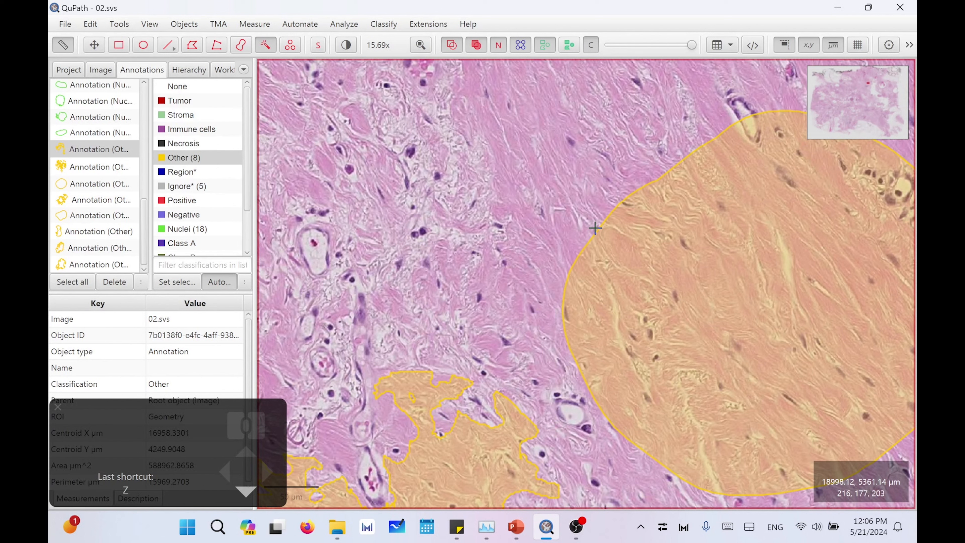
pyautogui.scroll(-3, 207, 190)
pyautogui.scroll(3, 209, 228)
pyautogui.rightClick(228, 201)
pyautogui.moveTo(246, 211)
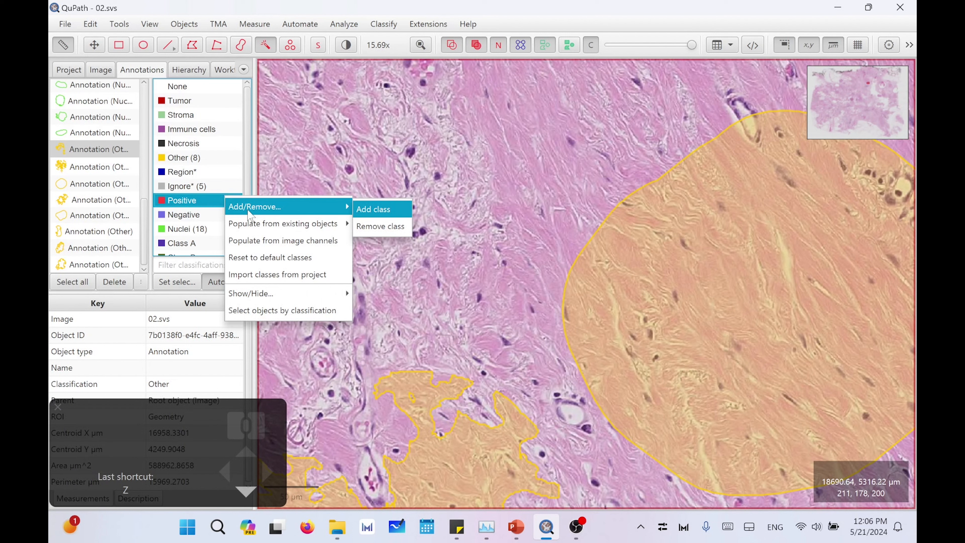
pyautogui.click(368, 212)
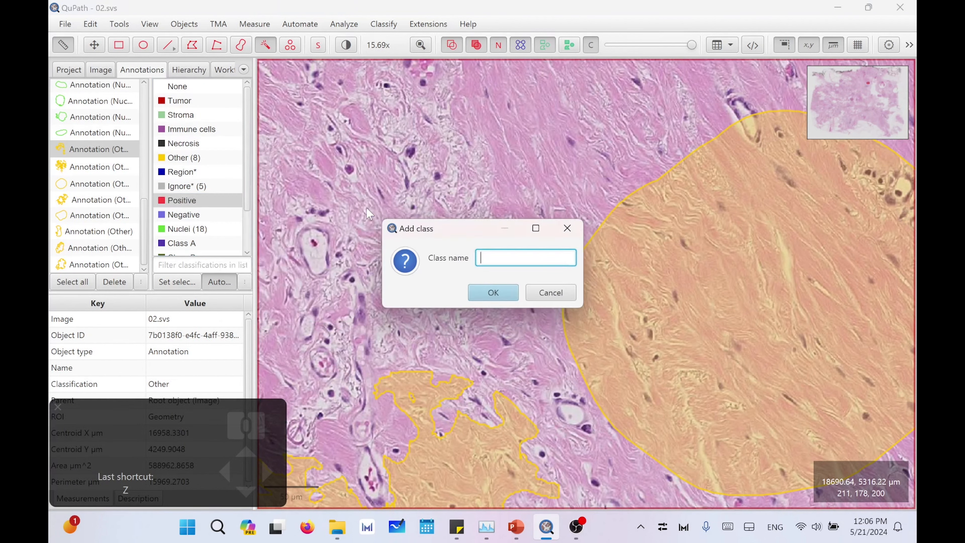
pyautogui.write('Non-Tumor')
pyautogui.press('Return')
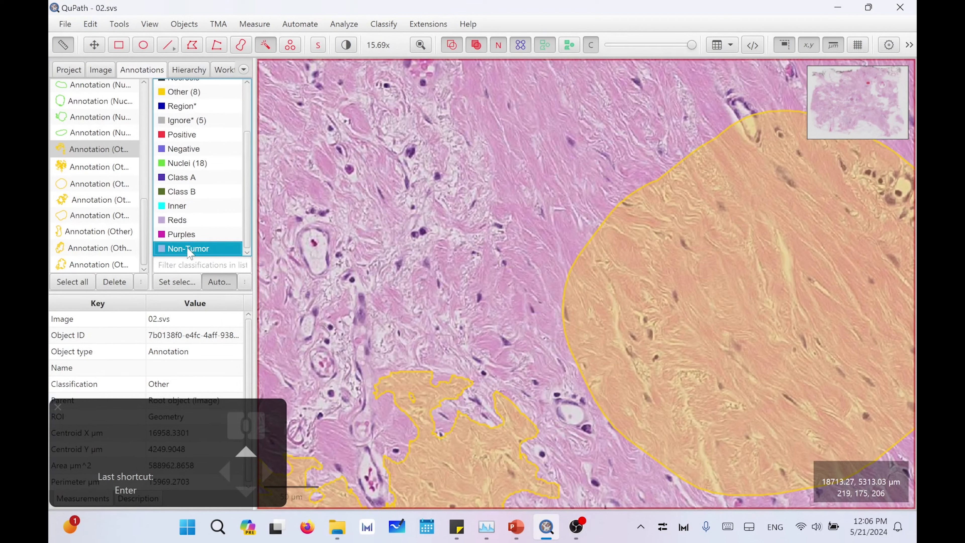
# Set the Non-Tumor class colour to the pale cyan #ccffff.
pyautogui.doubleClick(188, 249)
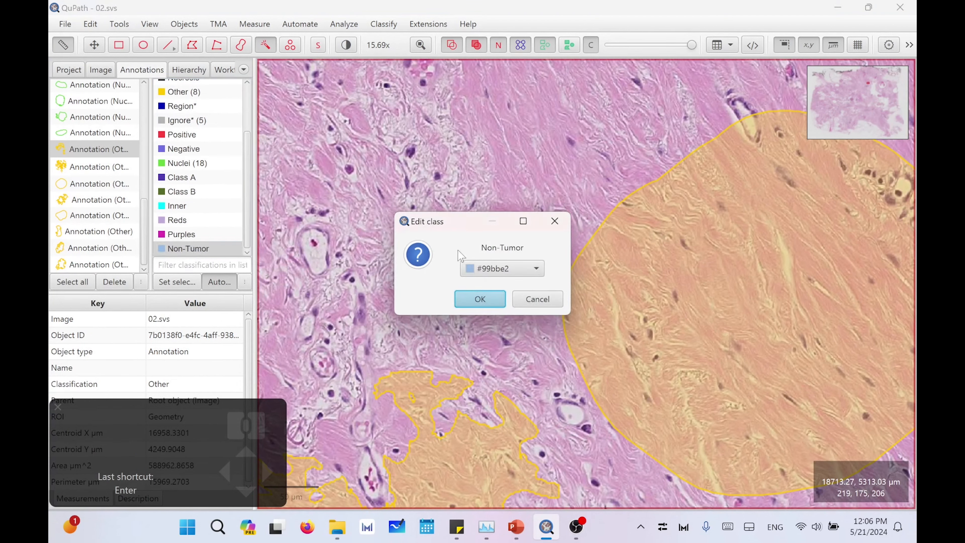
pyautogui.click(465, 268)
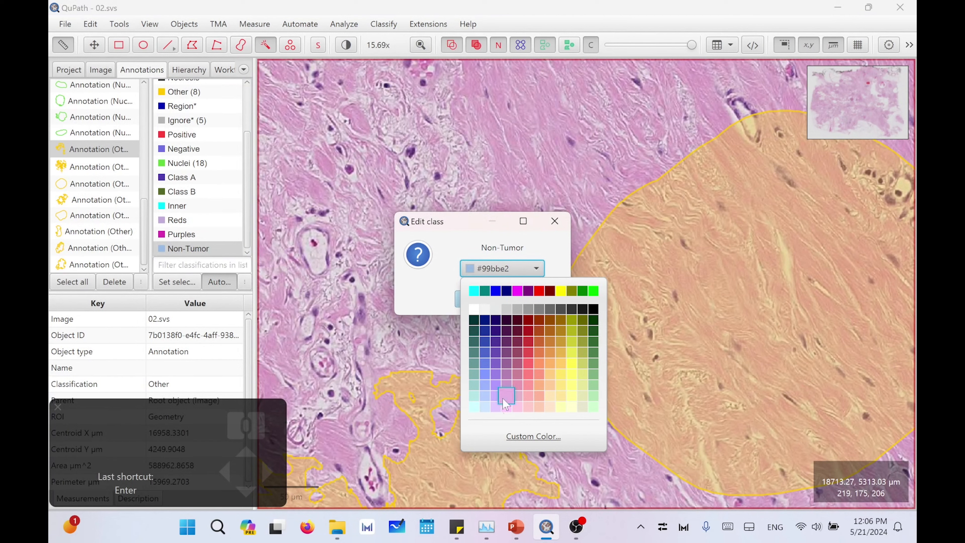
pyautogui.click(474, 406)
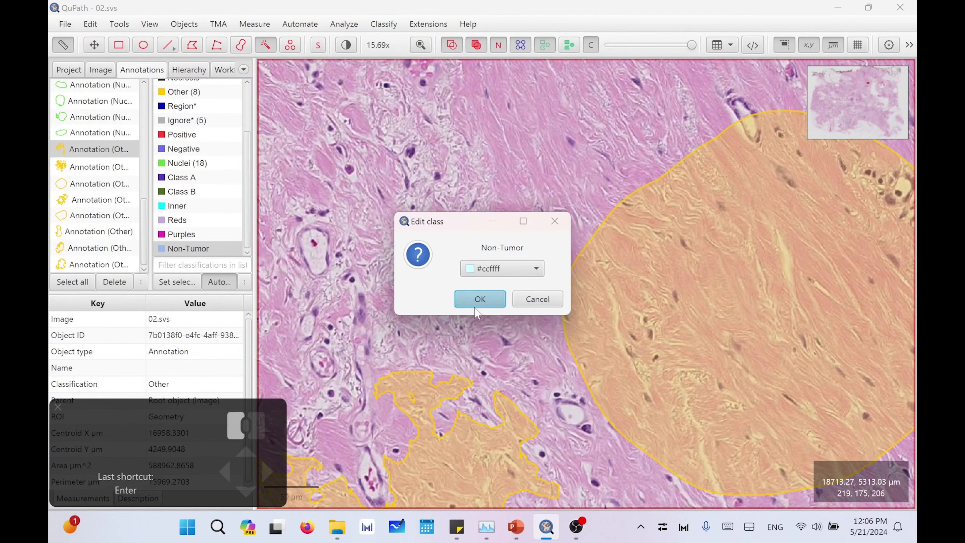
pyautogui.click(479, 299)
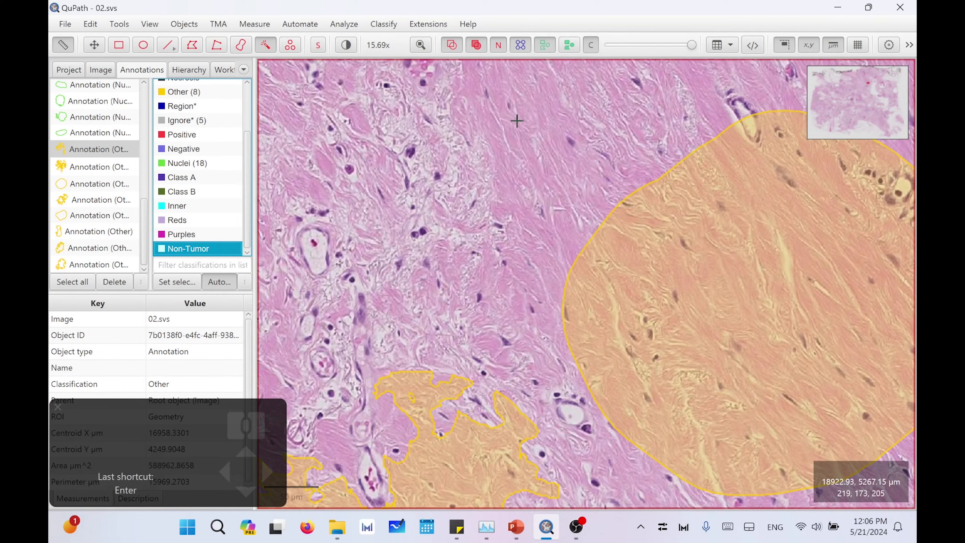
pyautogui.moveTo(517, 121)
pyautogui.mouseDown()
pyautogui.moveTo(468, 175)
pyautogui.moveTo(382, 154)
pyautogui.moveTo(475, 110)
pyautogui.mouseUp()
pyautogui.doubleClick(502, 210)
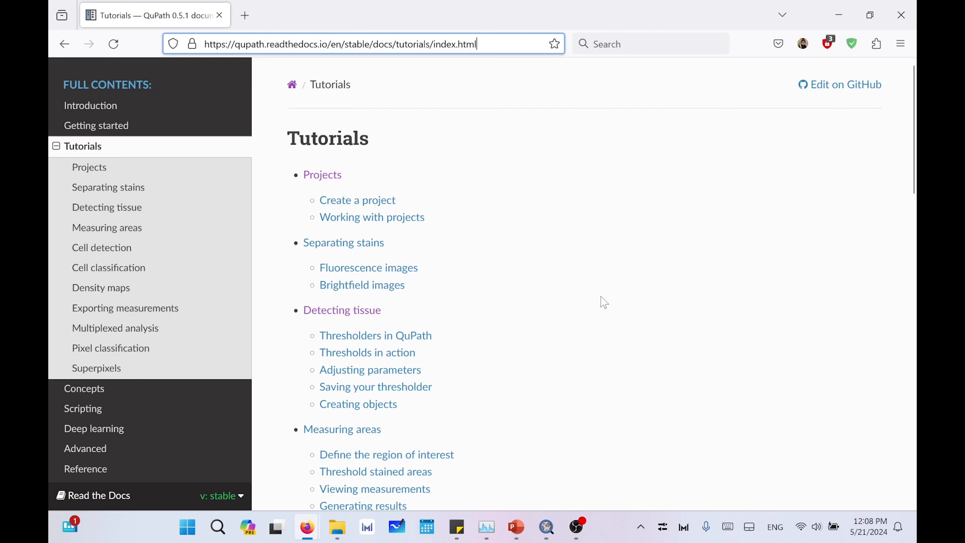
# In Firefox, browse the QuPath documentation's tutorial list, open the Pixel classification tutorial and read down to its Getting started section.
pyautogui.click(601, 297)
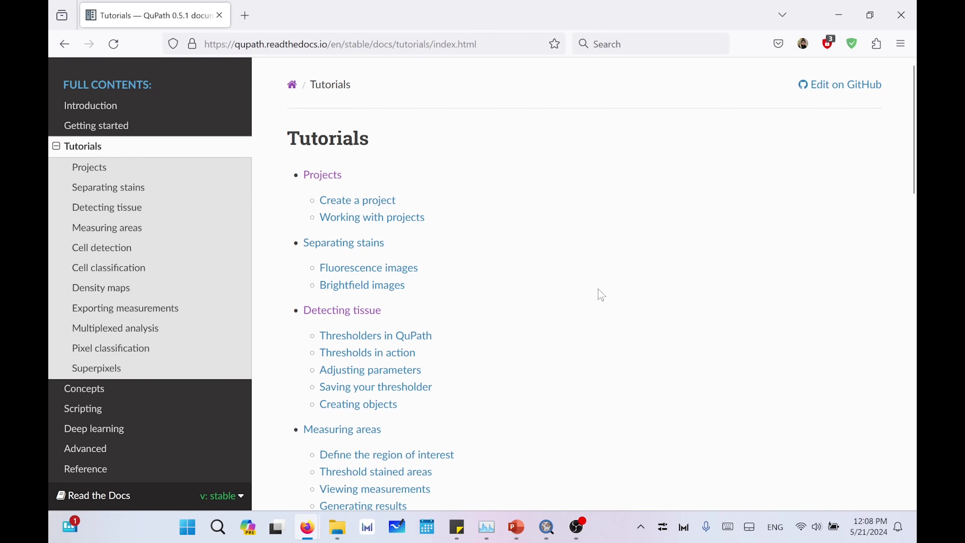
pyautogui.scroll(-5, 599, 295)
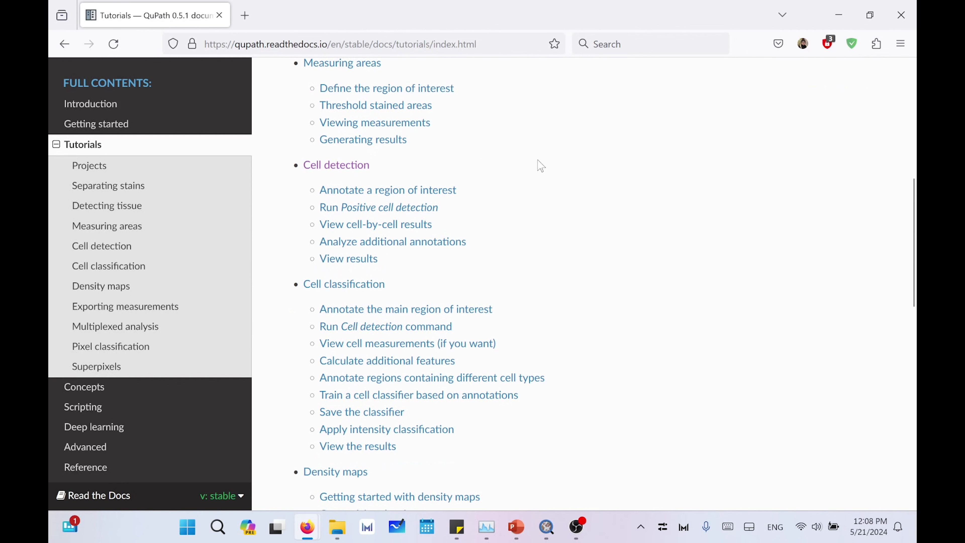
pyautogui.scroll(-5, 624, 193)
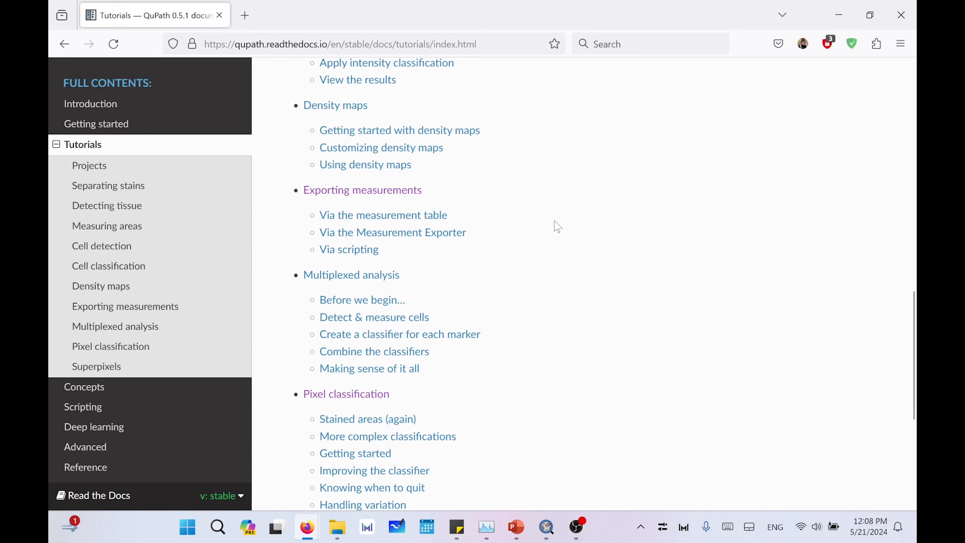
pyautogui.click(112, 355)
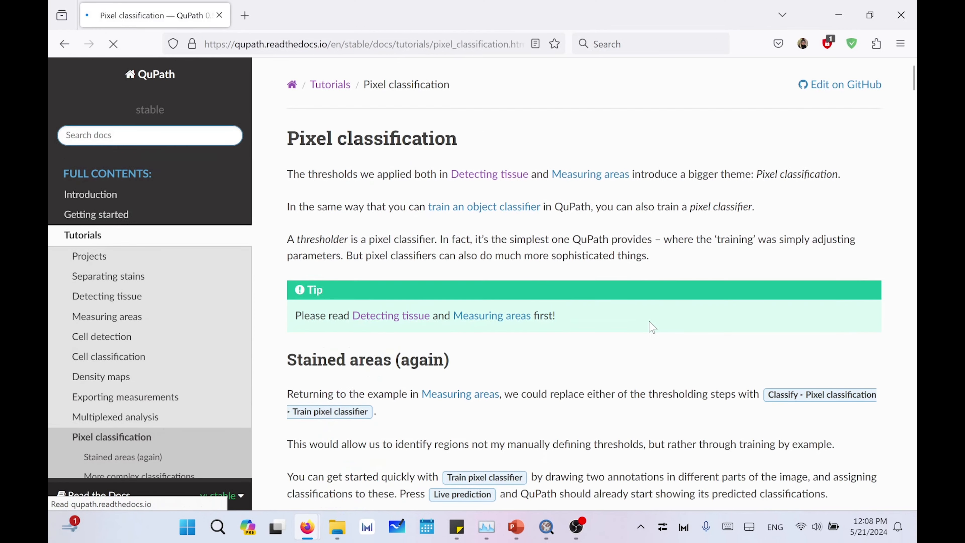
pyautogui.scroll(-8, 650, 320)
pyautogui.scroll(-10, 649, 315)
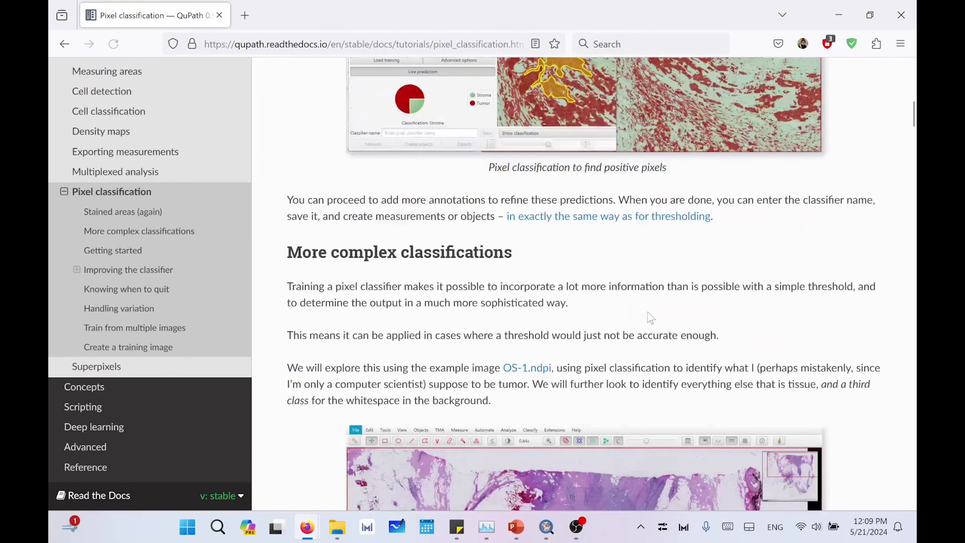
pyautogui.scroll(-5, 648, 311)
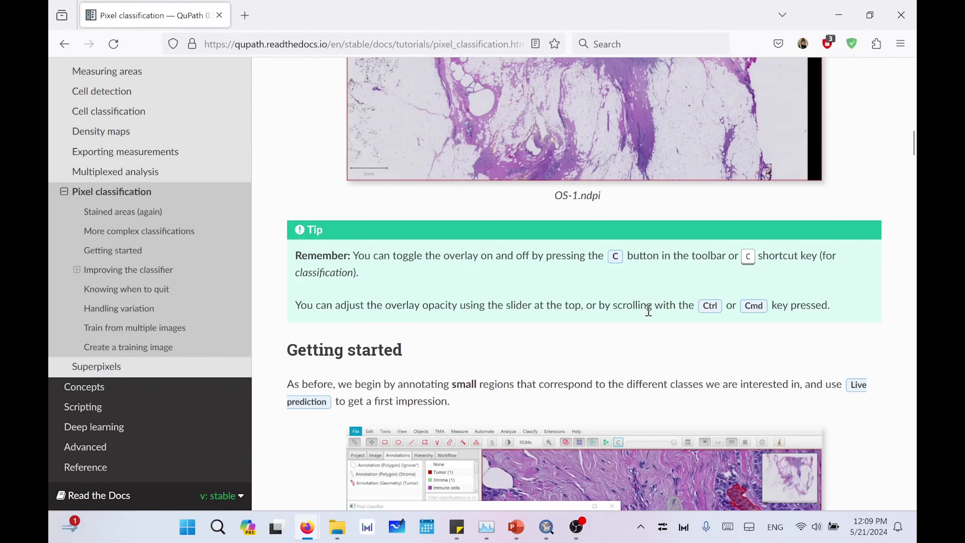